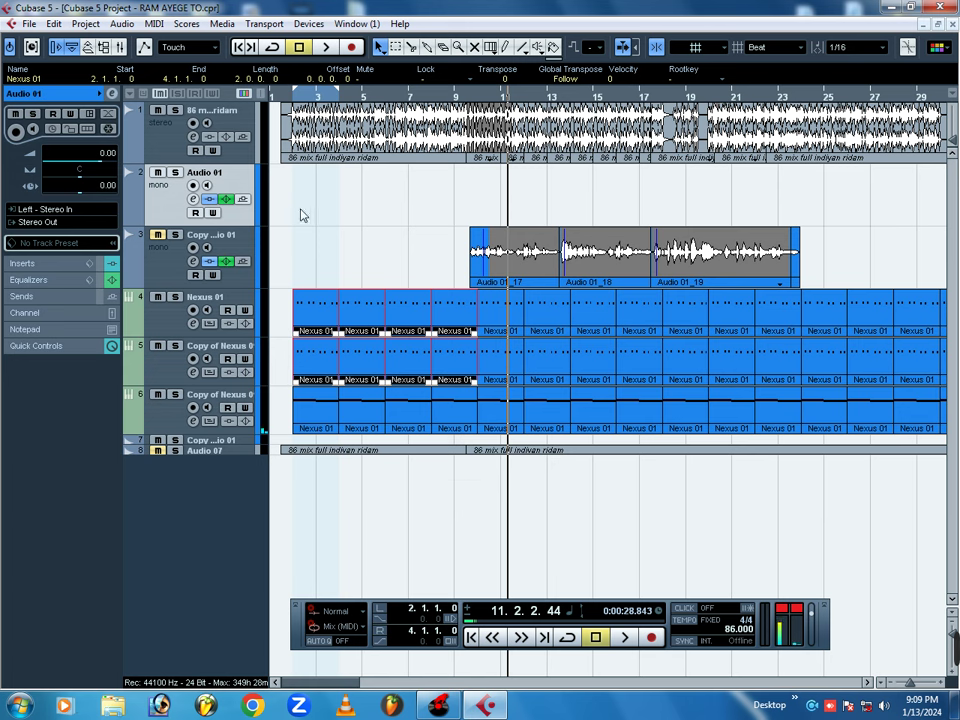
key(h)
key(h)
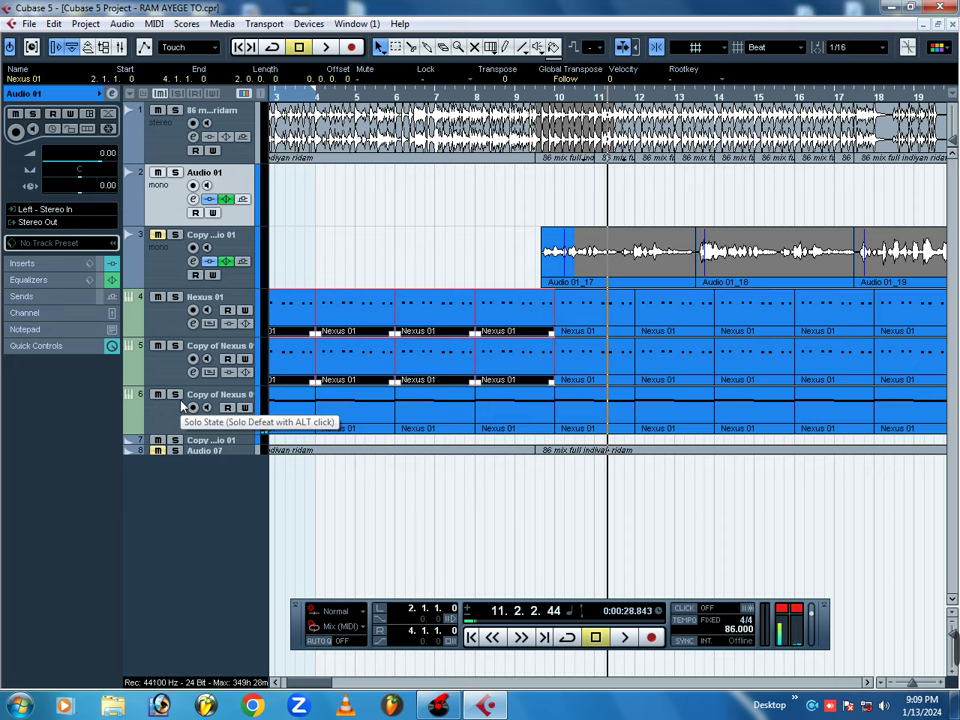
key(g)
key(g)
key(g)
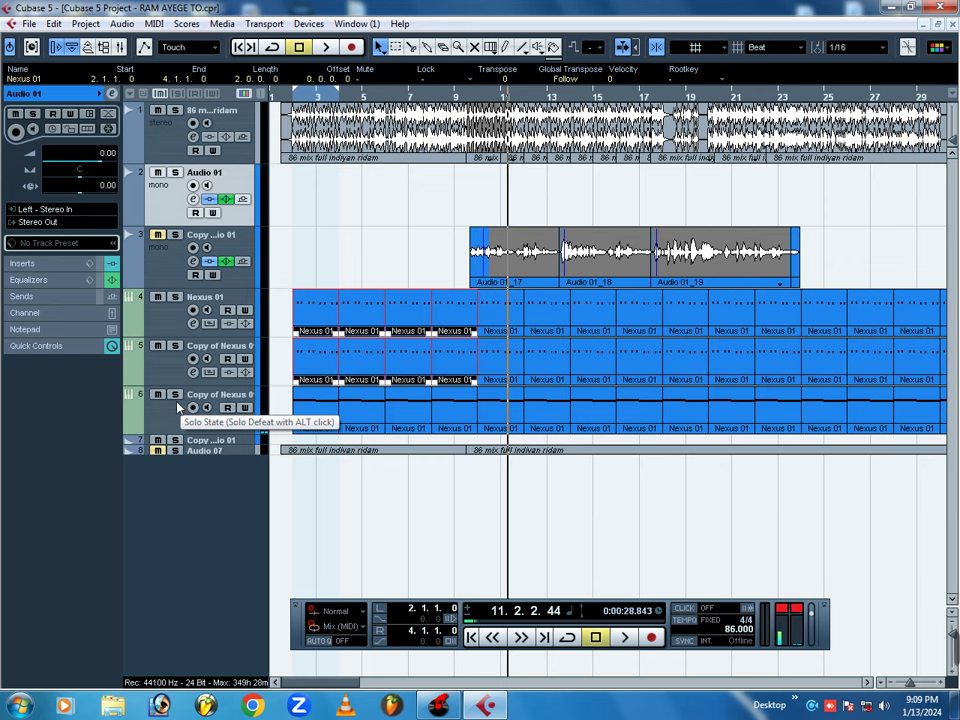
mouse_move(940, 652)
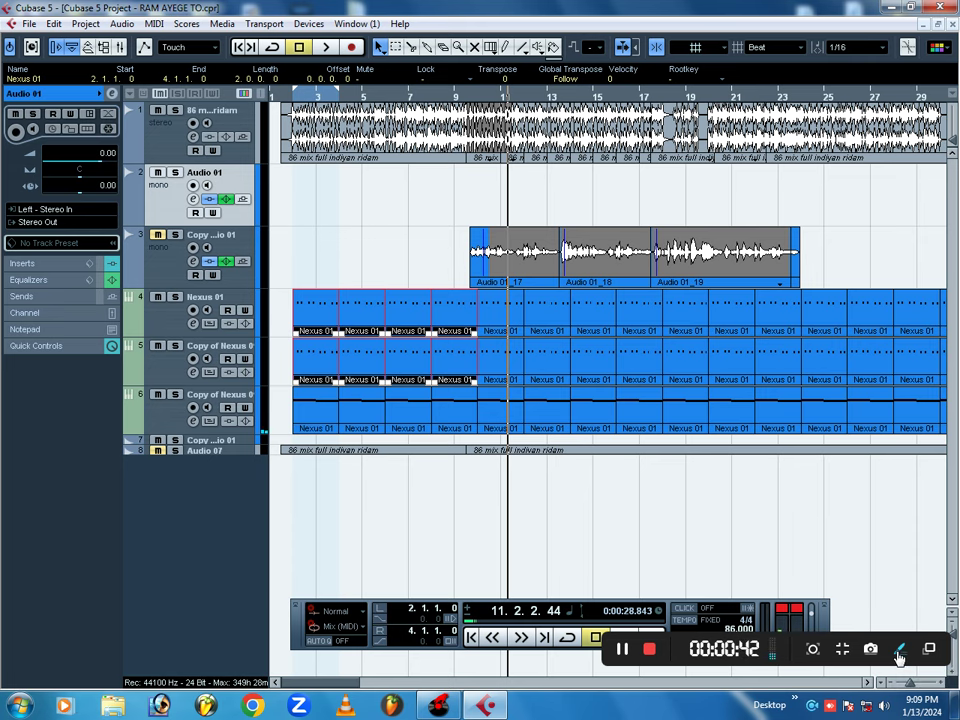
key(h)
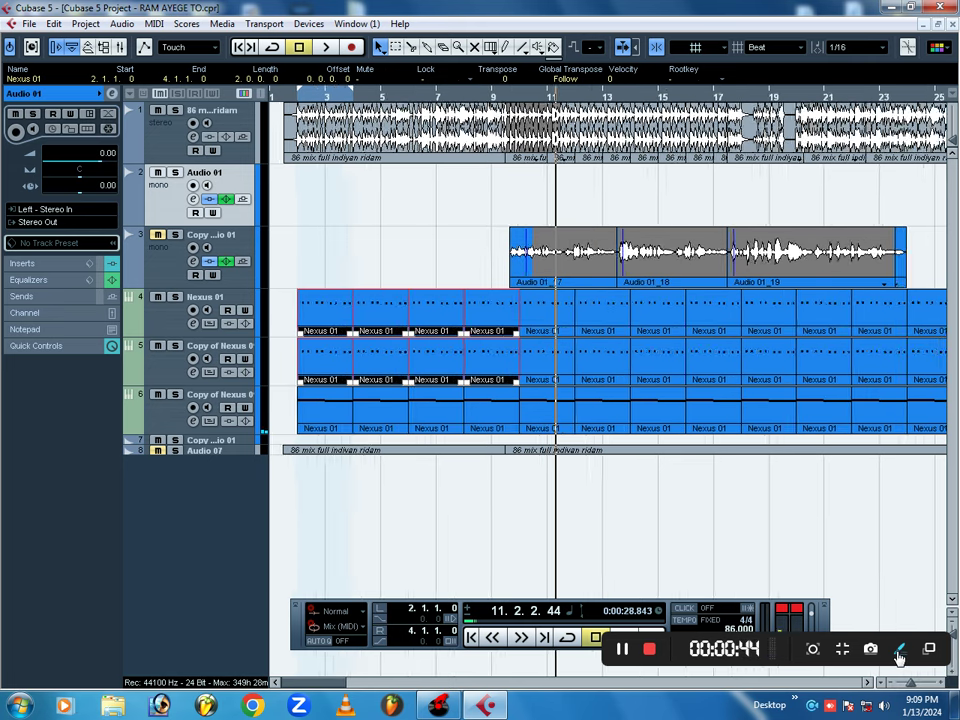
key(g)
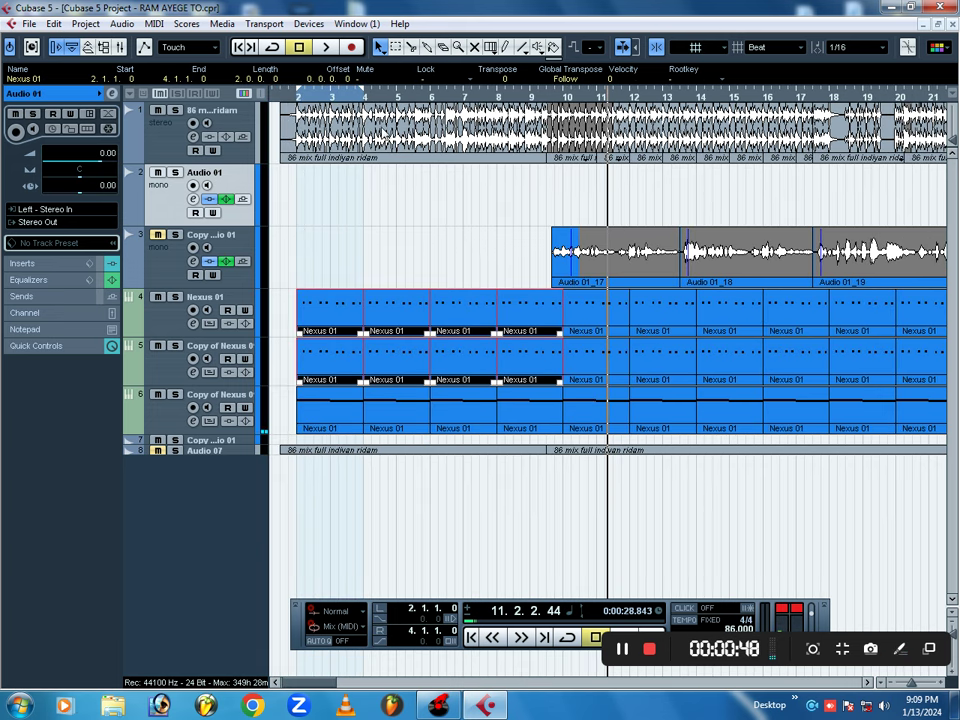
click(388, 97)
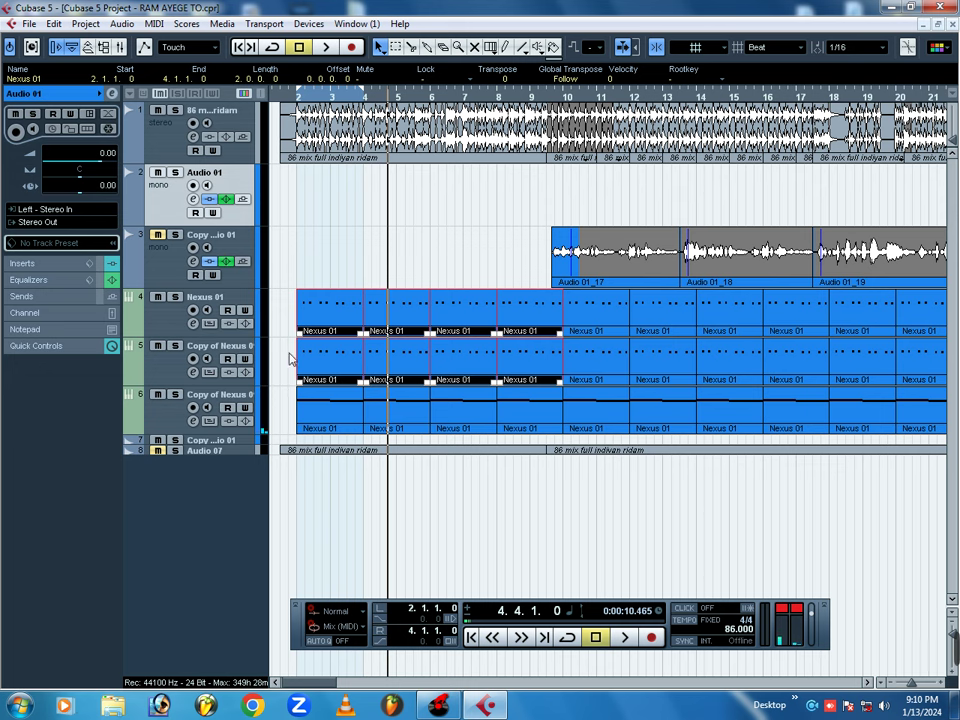
Step: Color the Nexus 01 track red, its first copy pink and its second copy turquoise
click(262, 322)
click(287, 318)
click(258, 372)
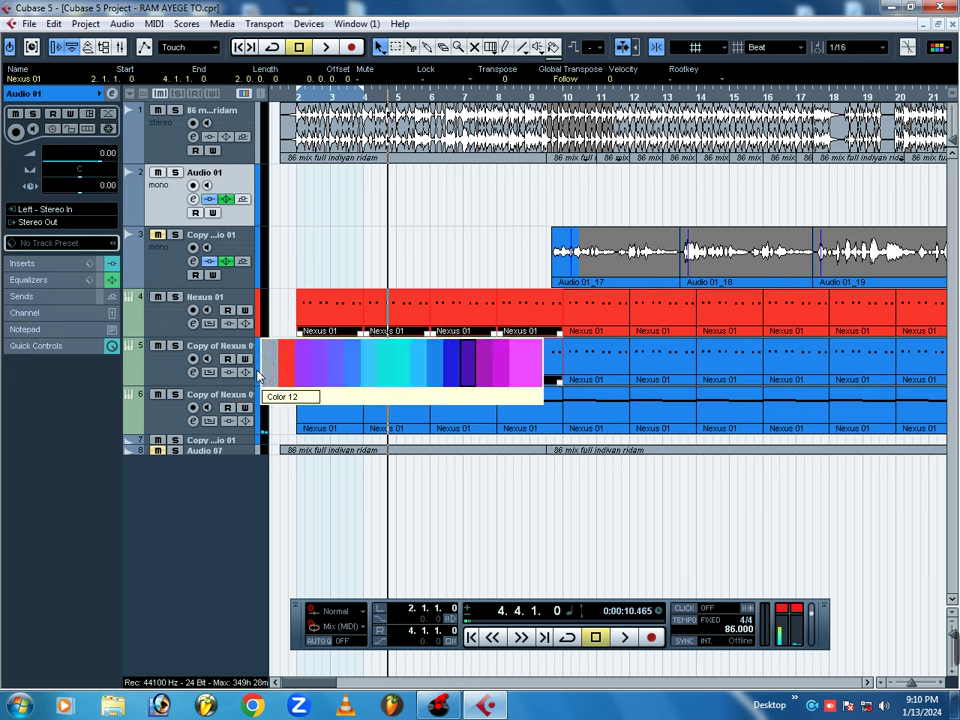
click(516, 375)
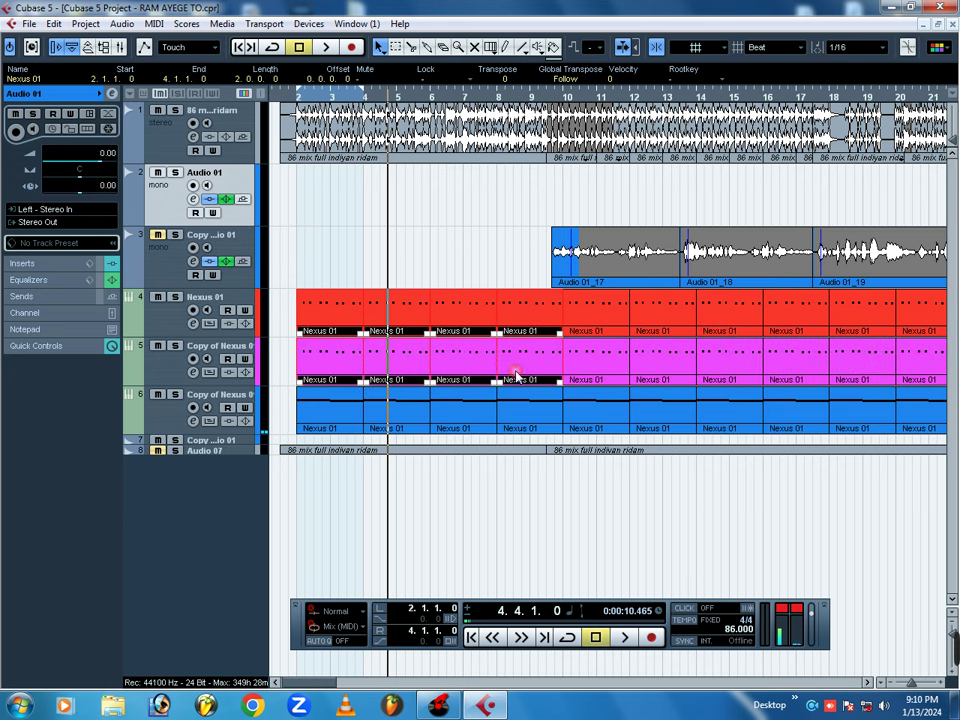
click(262, 422)
click(386, 407)
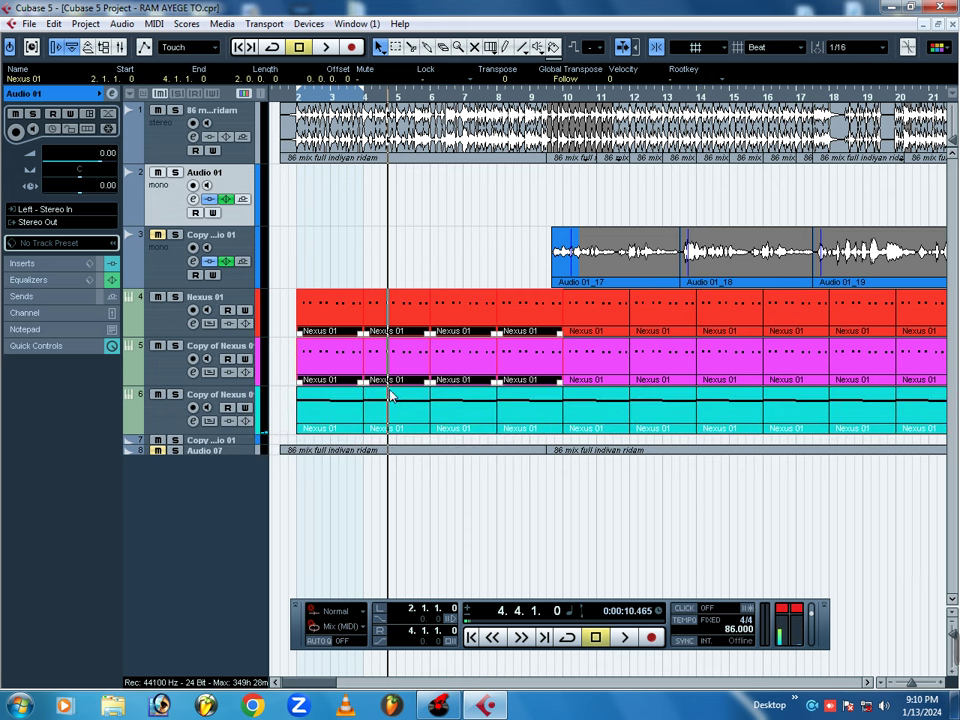
Step: Start playback from bar 7, deselect all events, and start recording with the Audio 01 track record-enabled
click(465, 93)
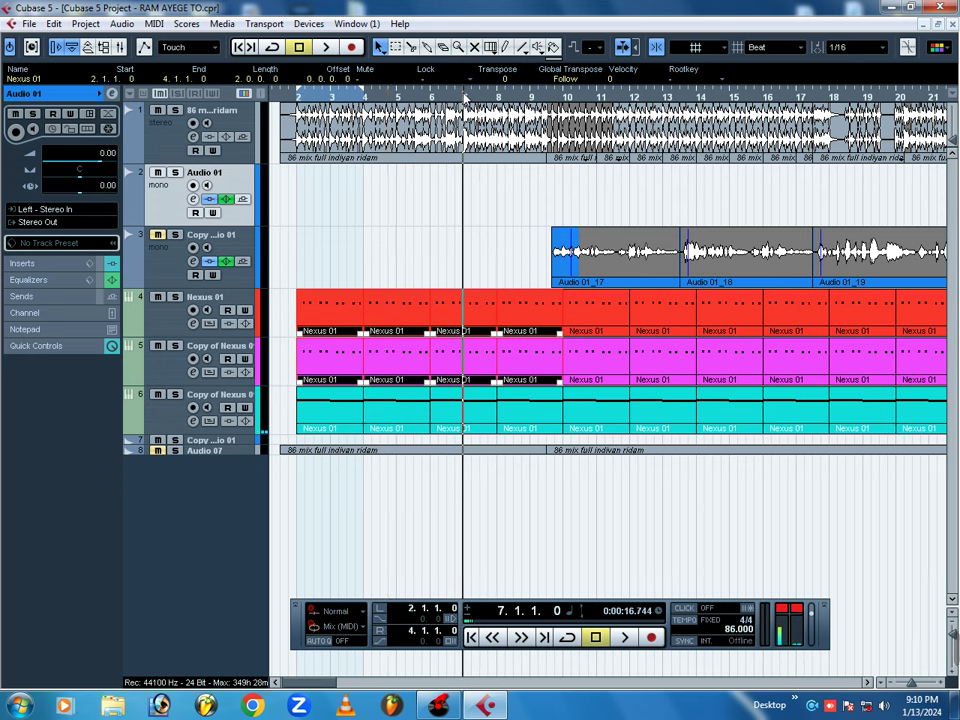
key(space)
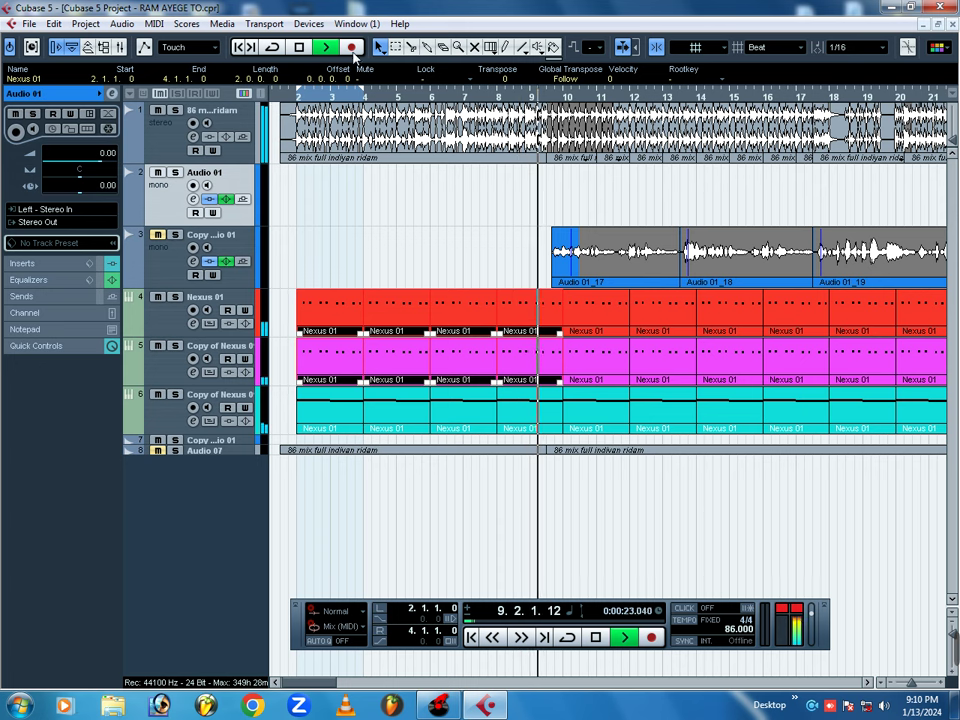
key(ctrl+shift+a)
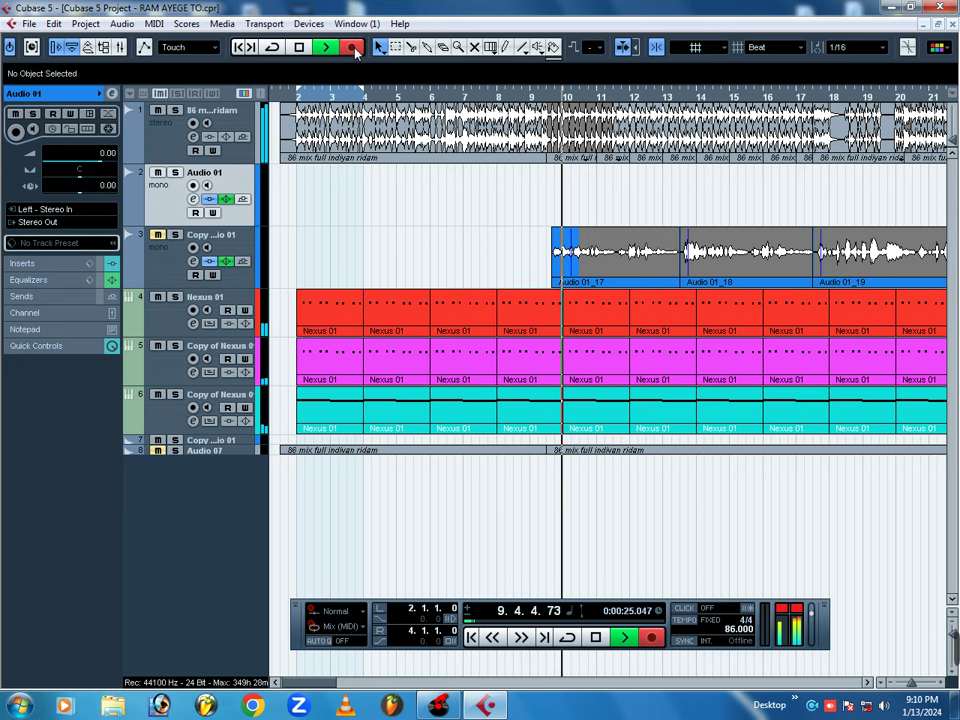
click(193, 186)
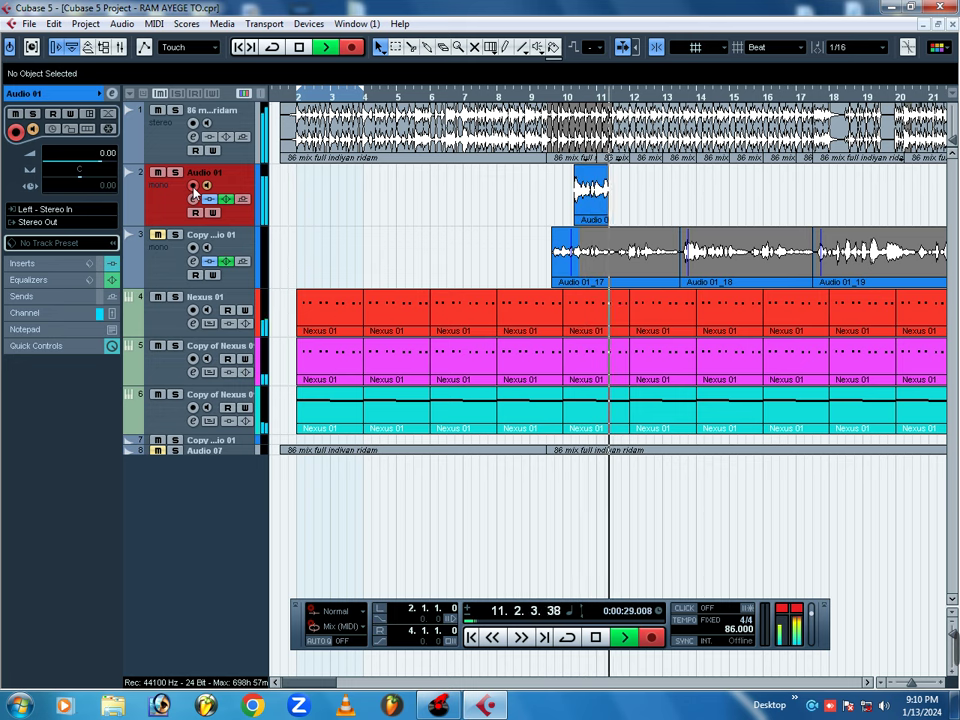
Step: Record the take on Audio 01 until about bar 17.3, stop the transport and disarm the track
key(h)
key(h)
key(h)
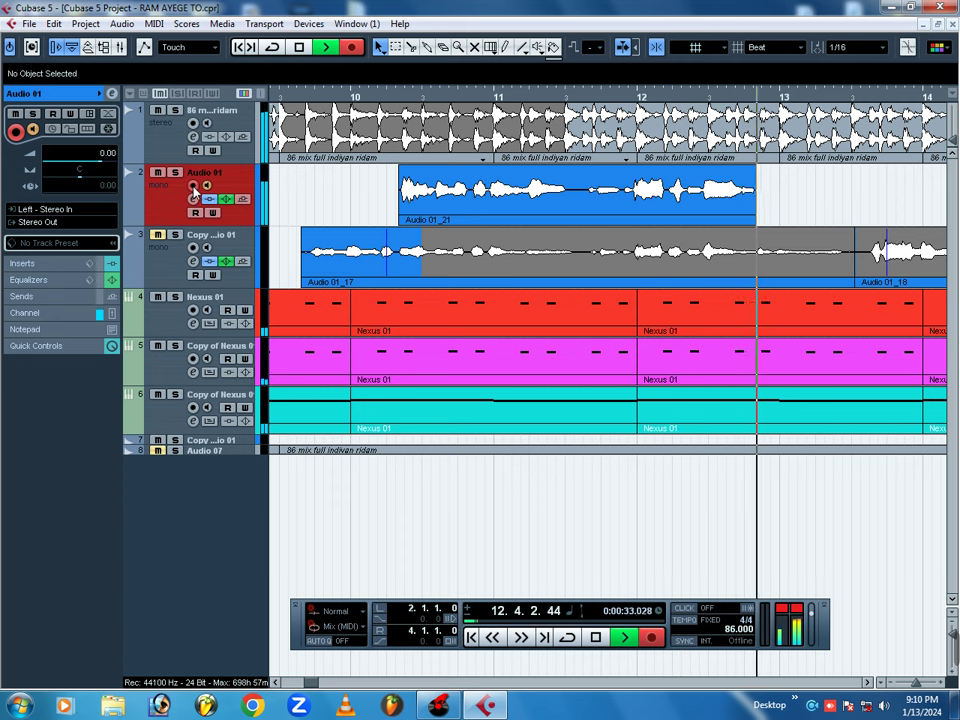
key(g)
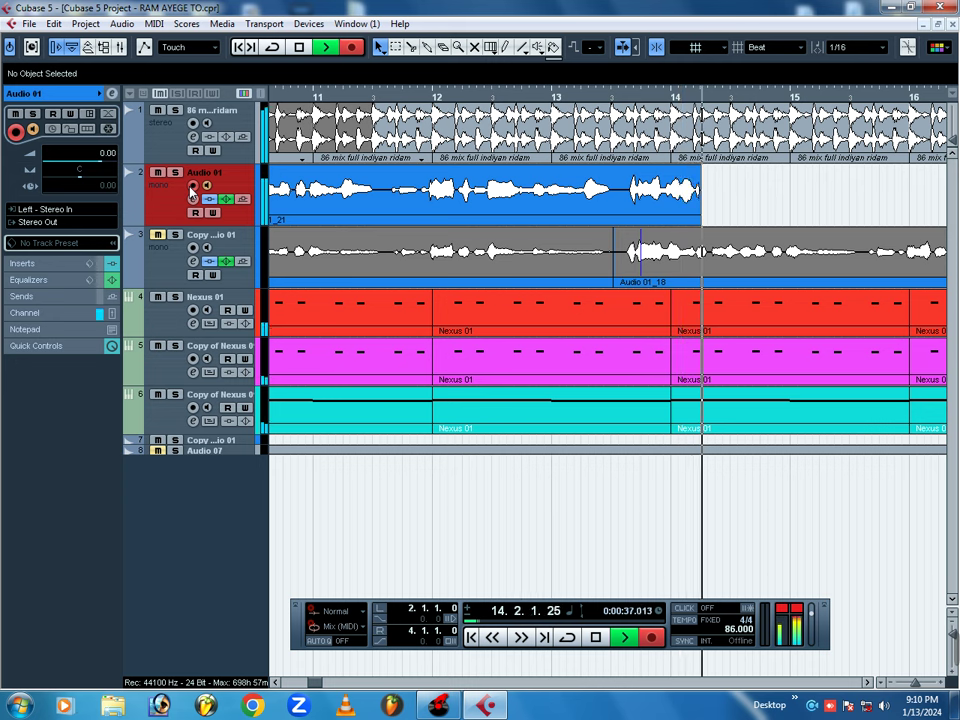
key(g)
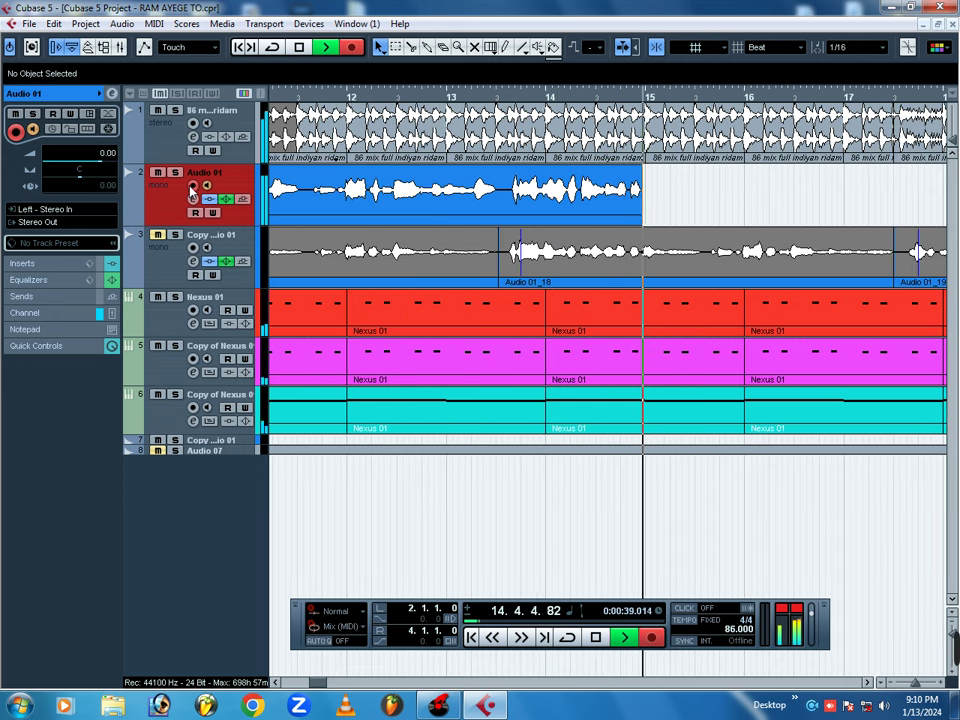
key(g)
key(g)
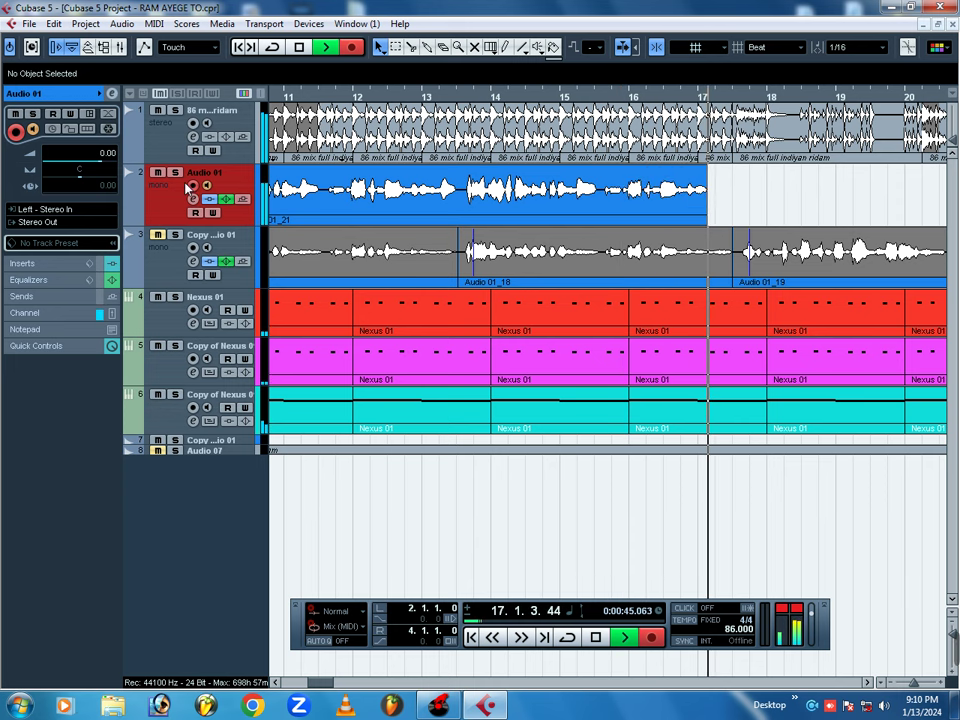
key(space)
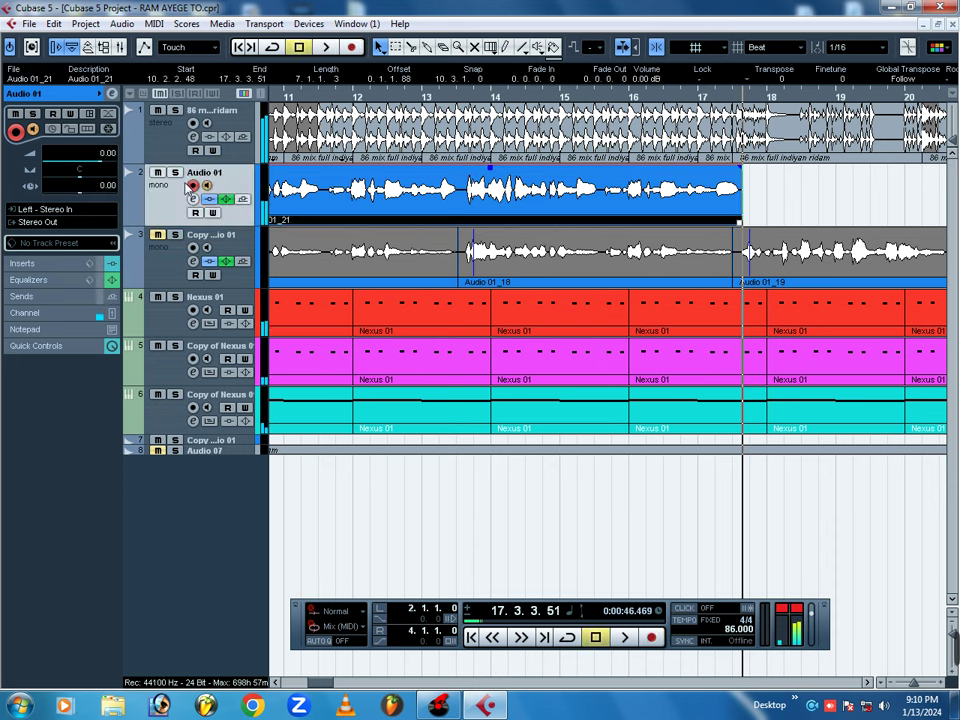
key(g)
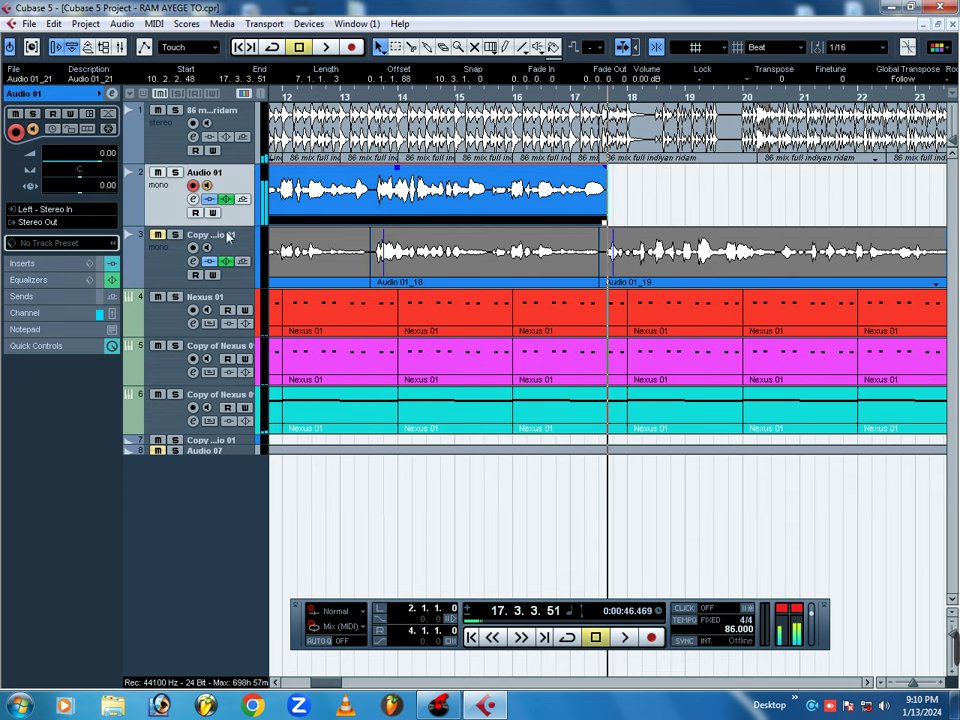
click(193, 189)
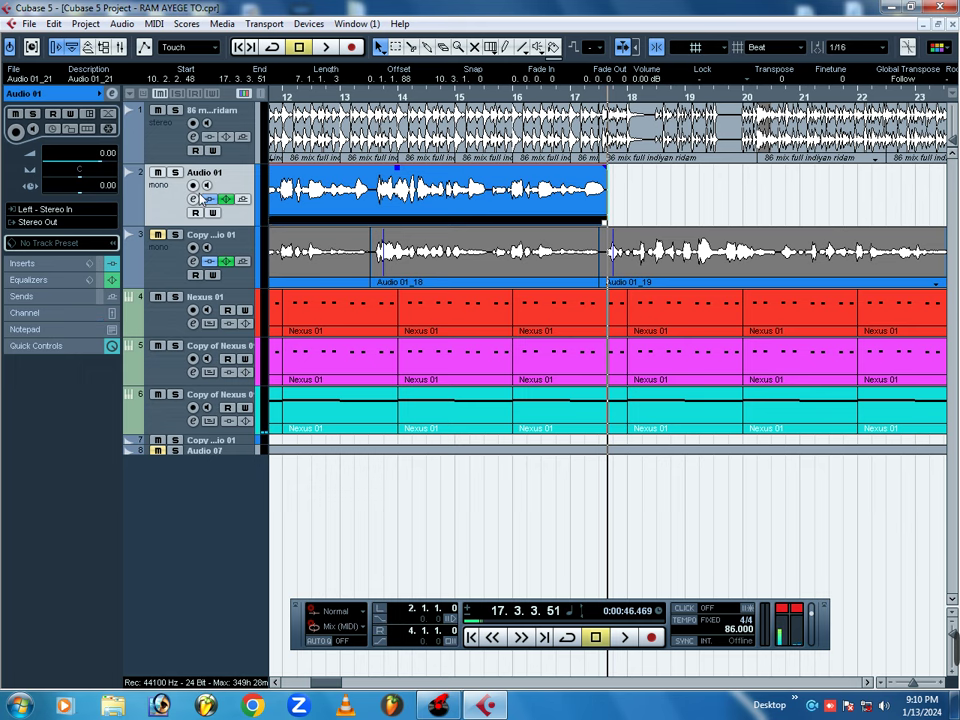
Step: Play the new take from bar 11.4 and try to punch in recording just before bar 18
key(g)
click(415, 96)
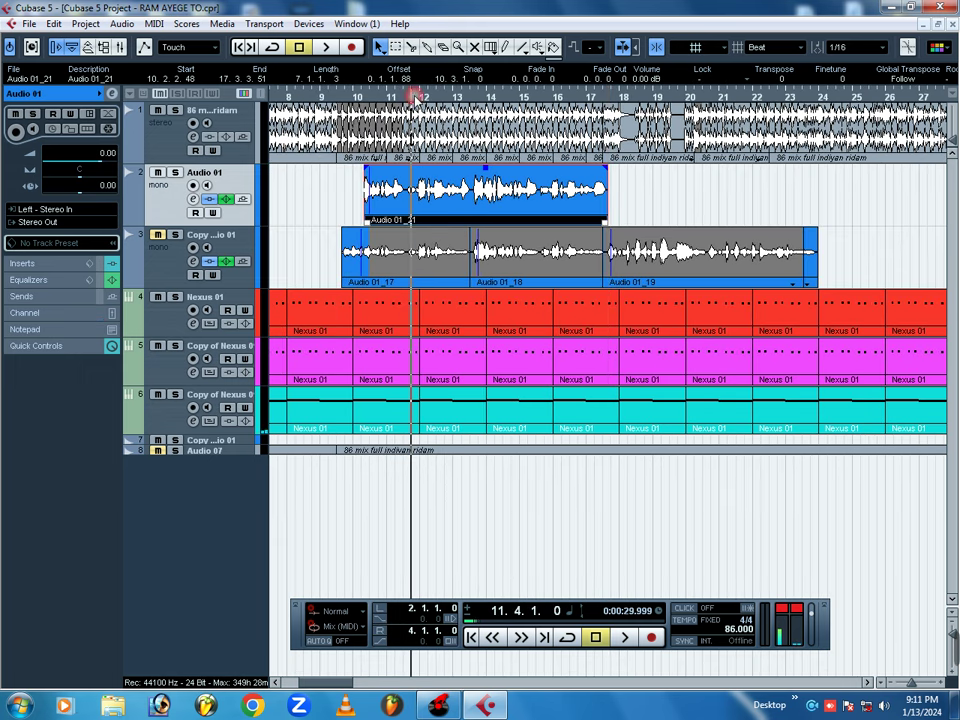
key(space)
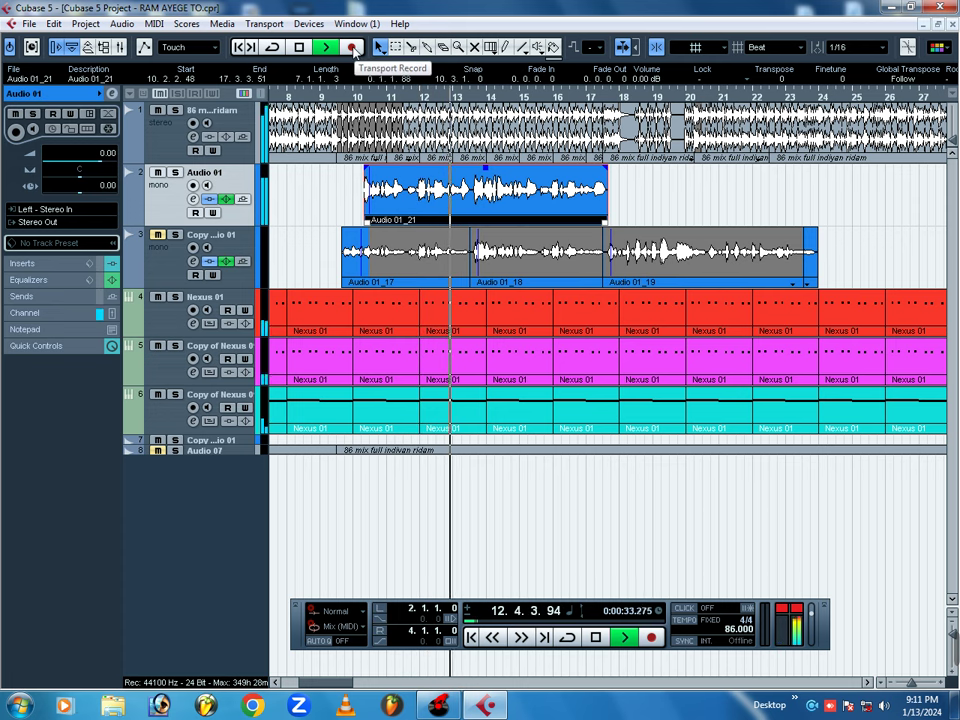
key(h)
key(h)
key(h)
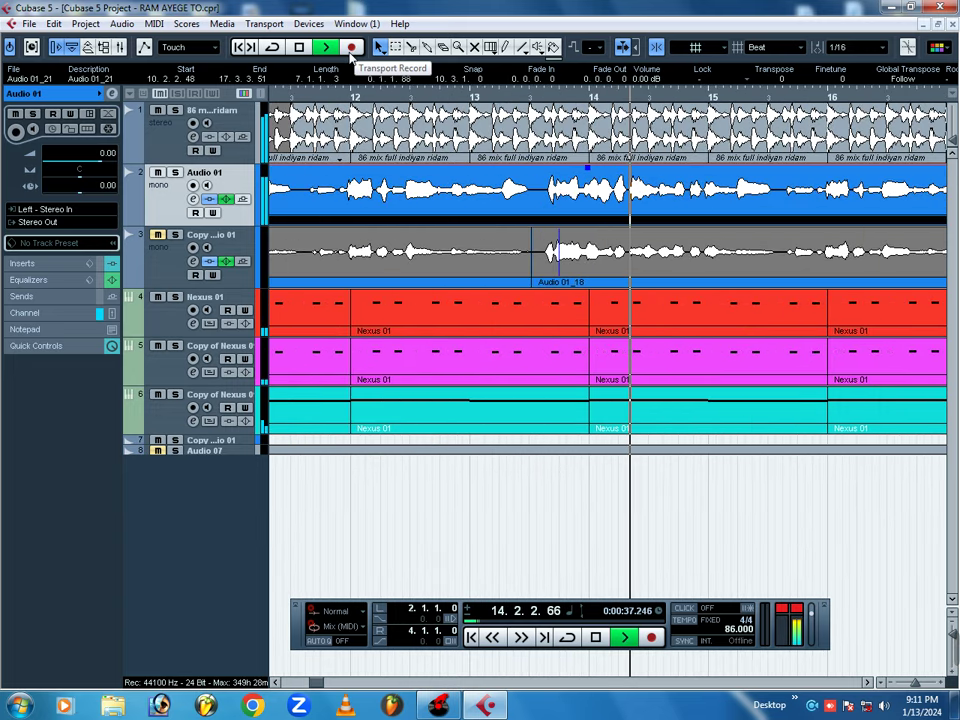
key(g)
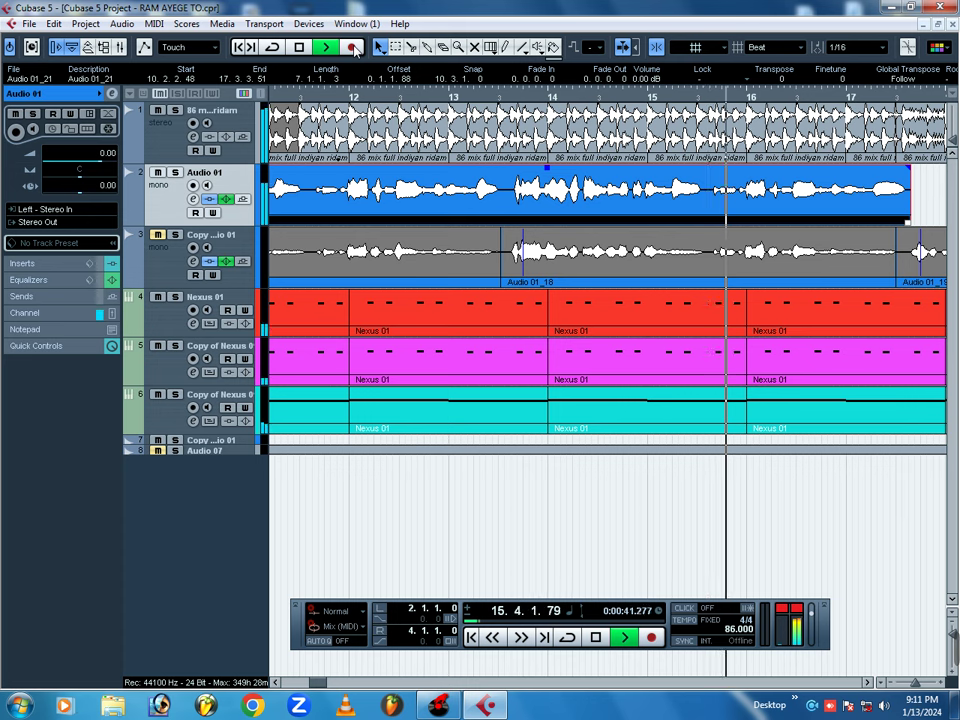
key(g)
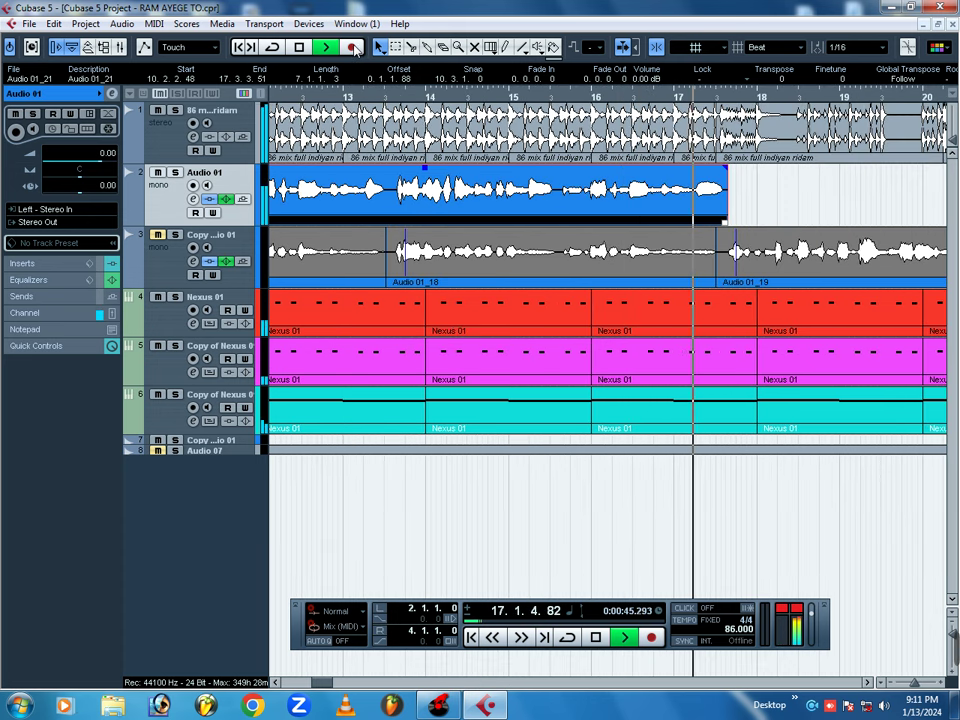
click(355, 49)
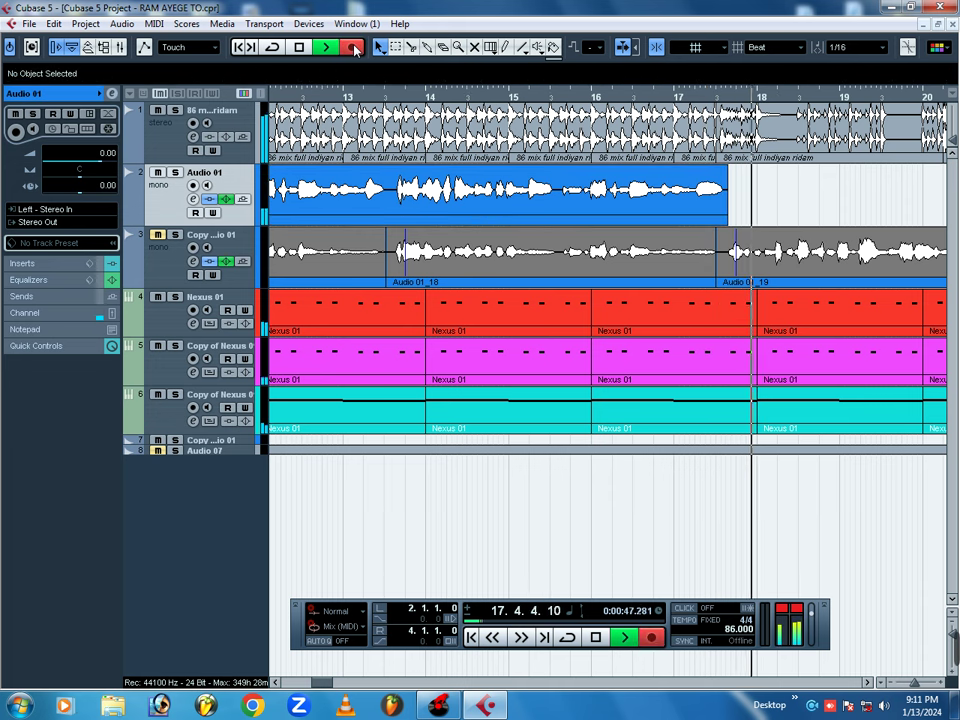
key(space)
Step: Record-enable Audio 01, play from bar 14.2, punch in at about bar 17.2 and record until about bar 24
click(447, 99)
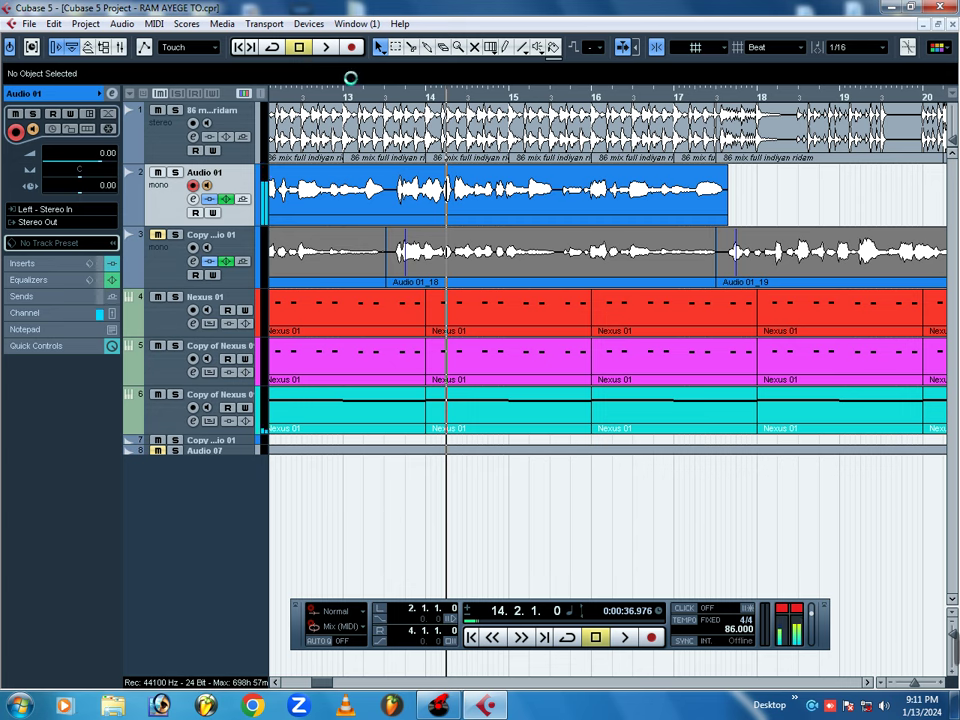
key(space)
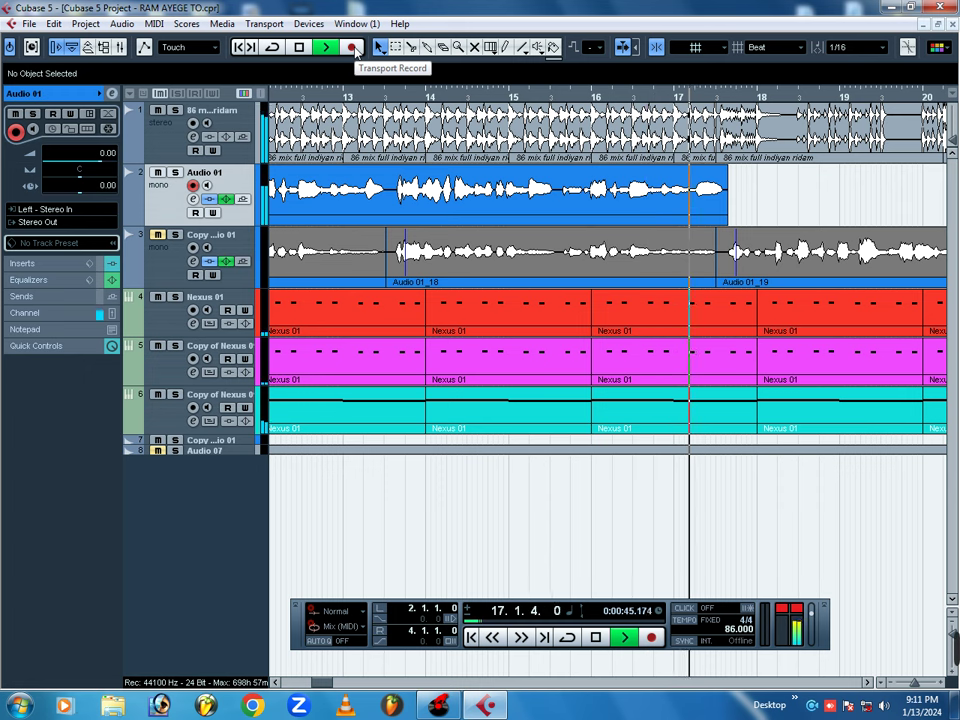
click(353, 48)
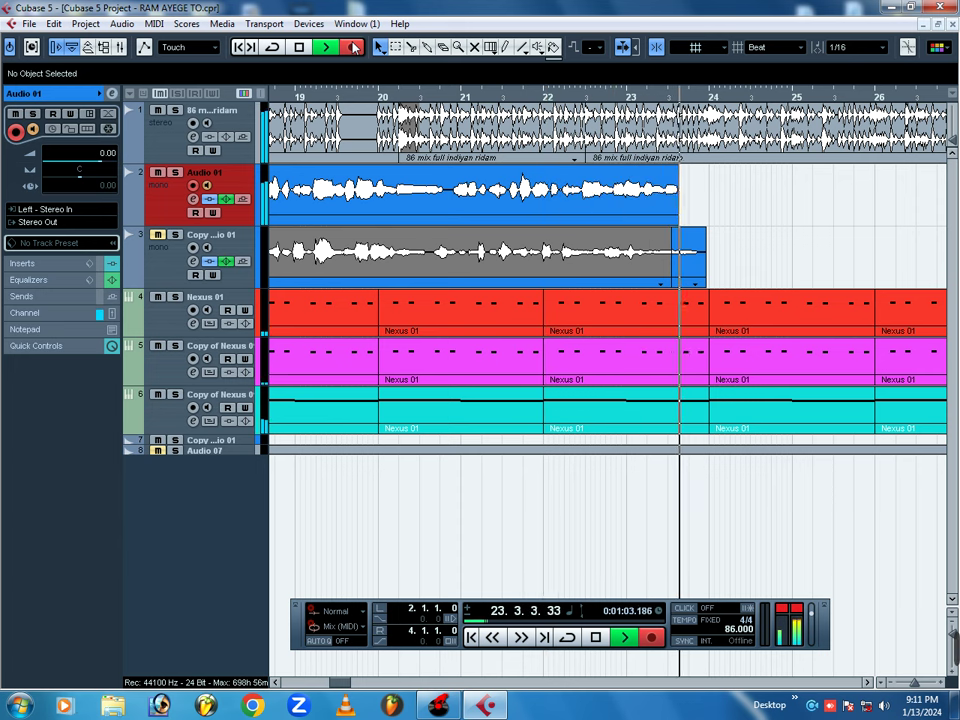
key(space)
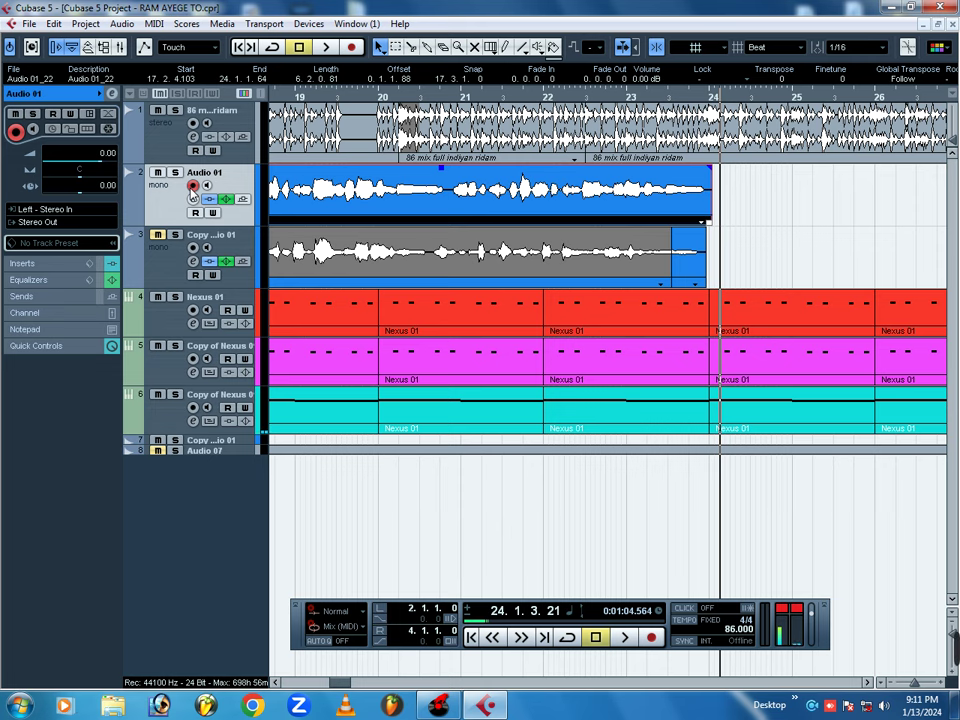
Step: Return the playhead to 10.2.1, just before the first take on Audio 01
key(g)
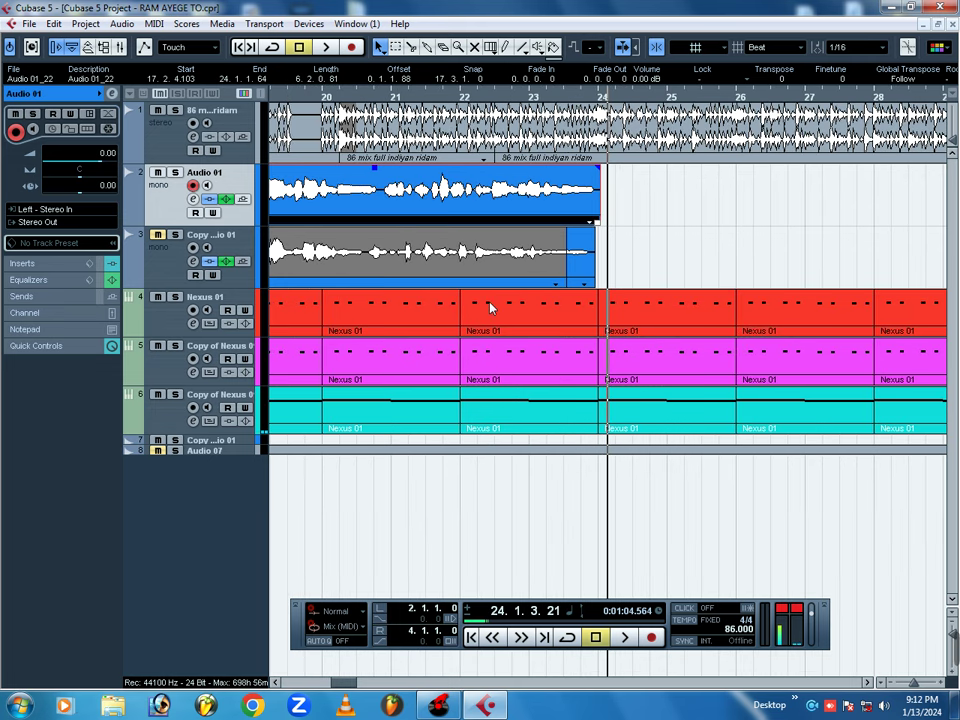
key(g)
click(283, 96)
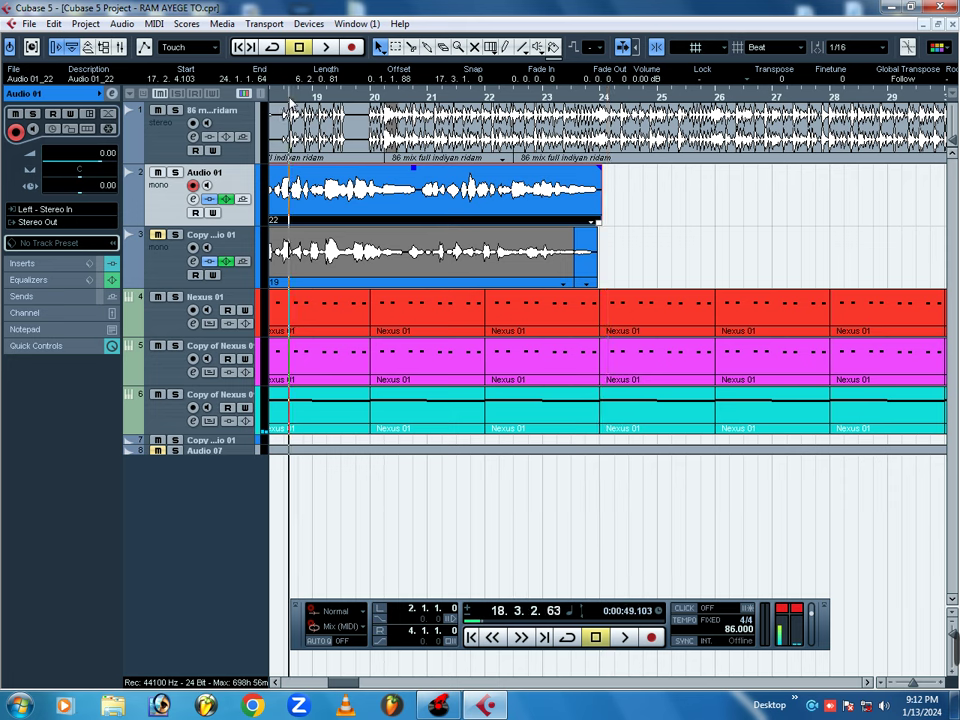
key(g)
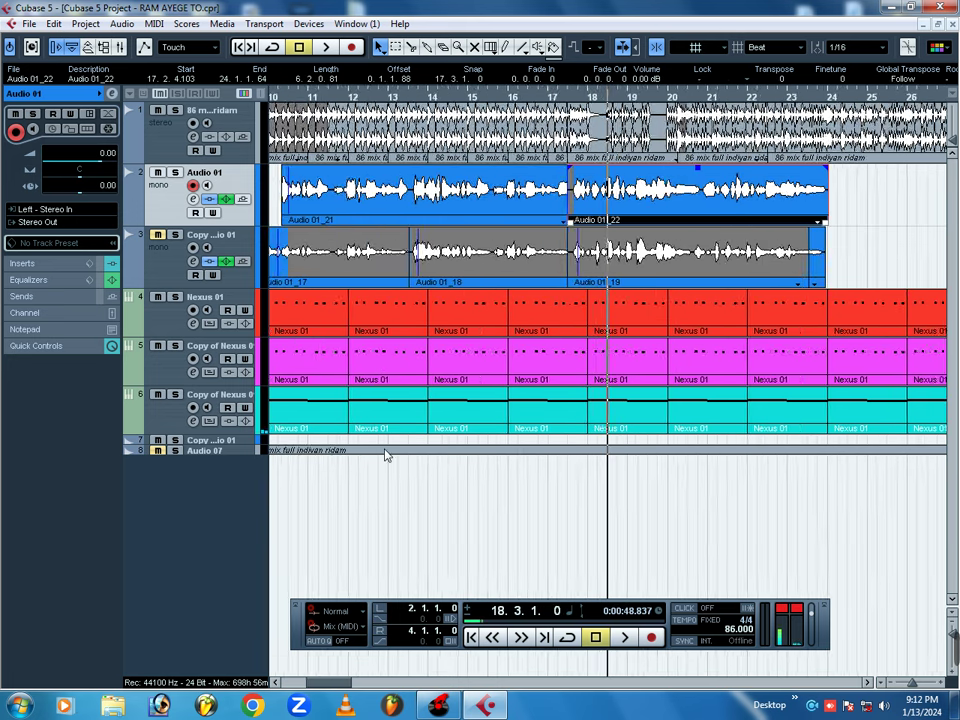
click(334, 96)
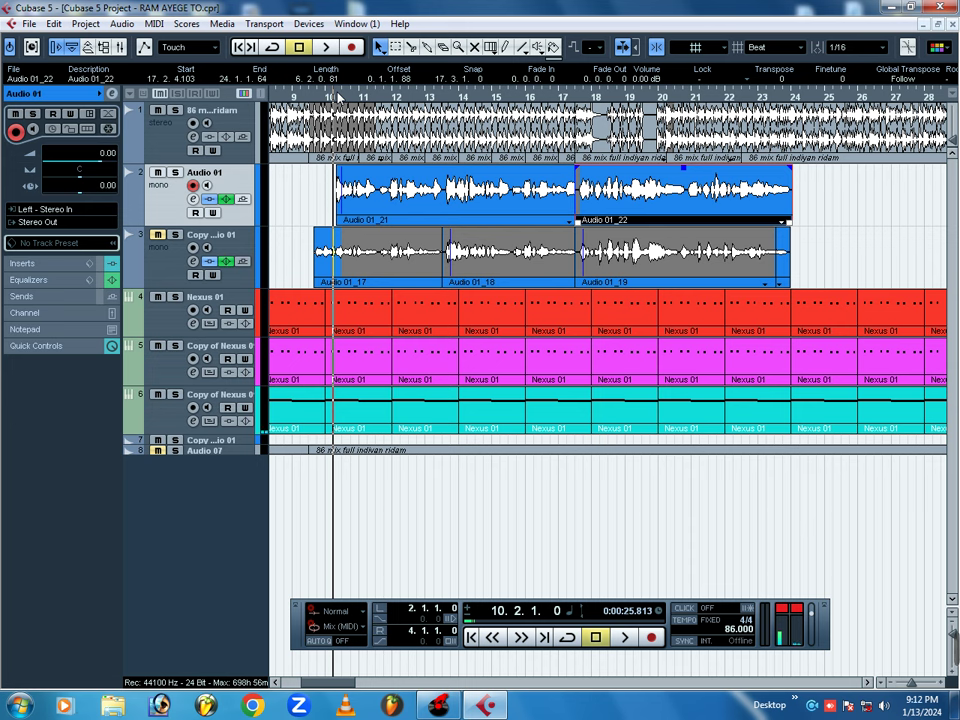
key(h)
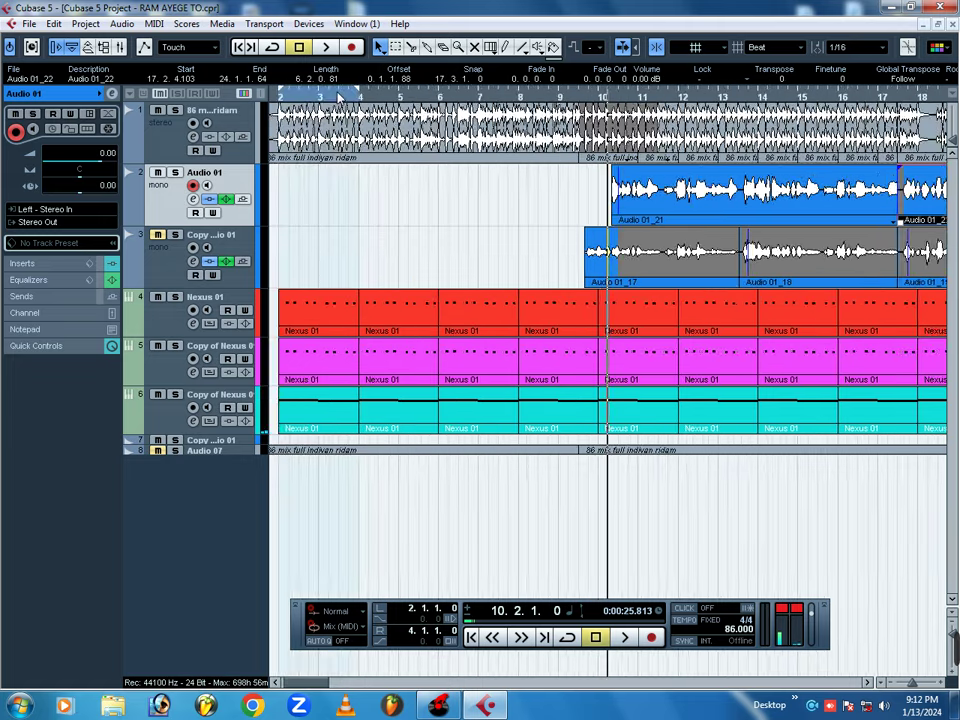
Step: Play the record-enabled Audio 01 take briefly from 10.2.1 and stop the transport
key(g)
click(327, 50)
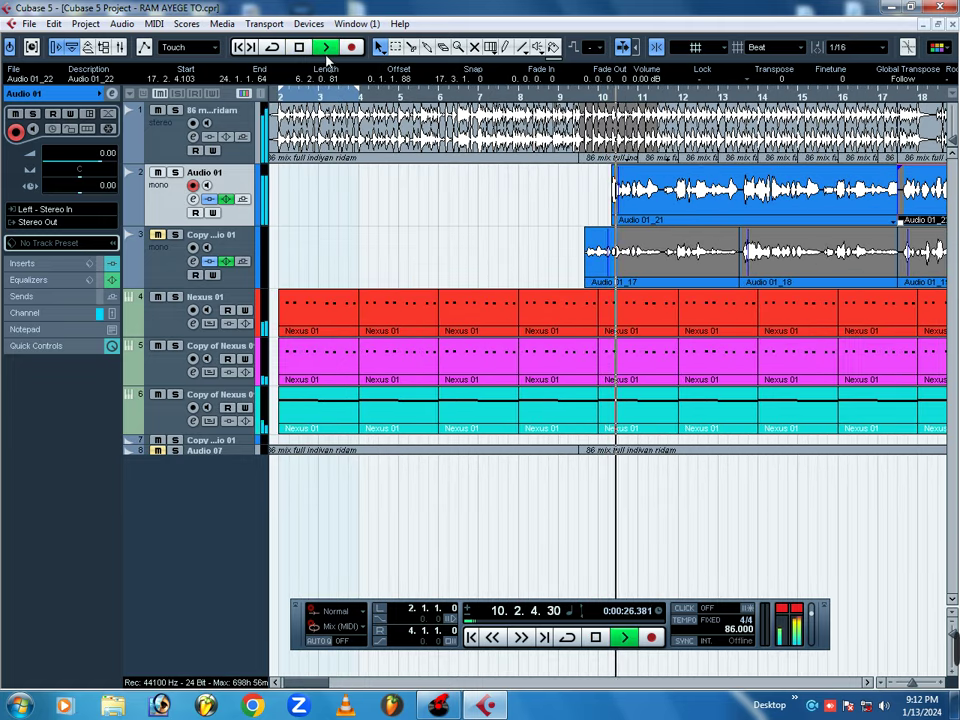
key(space)
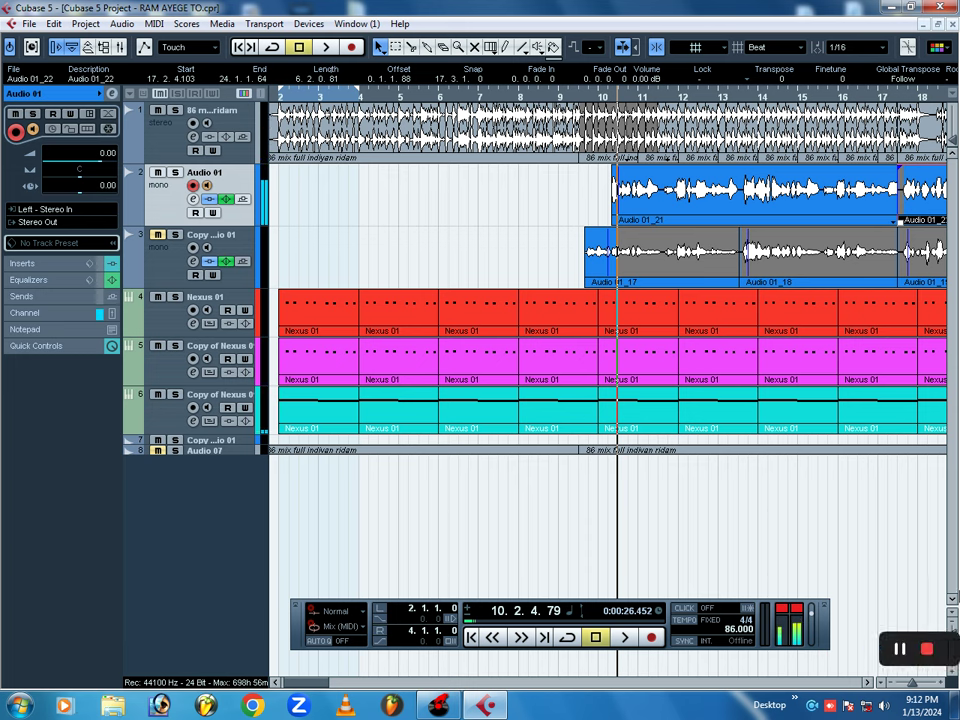
mouse_move(683, 665)
click(621, 650)
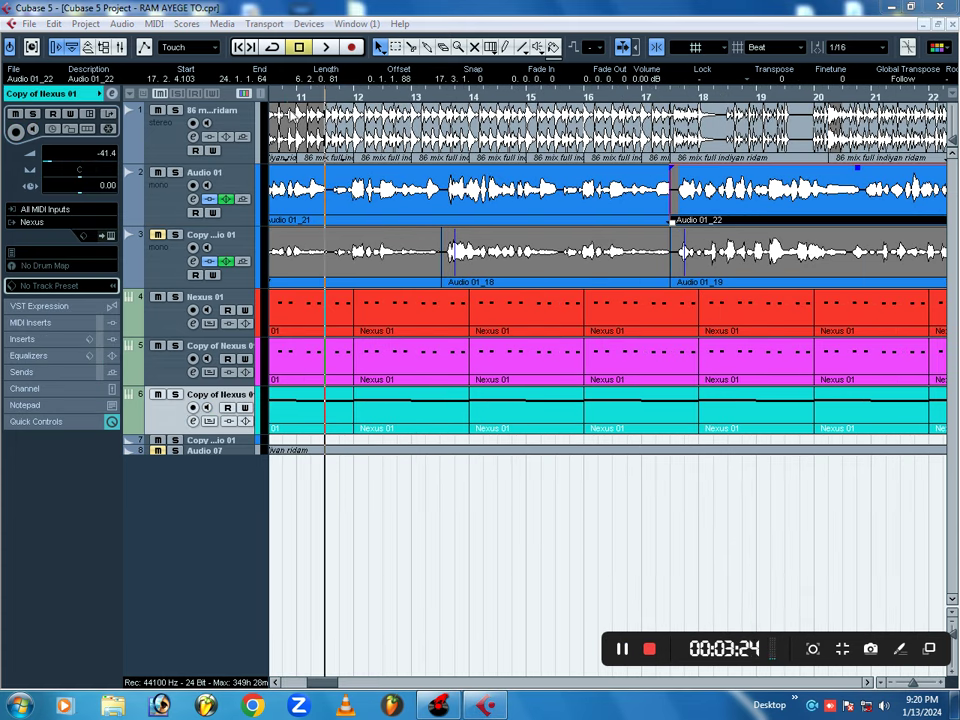
Step: Display the Transport panel and place the playhead at bar 11
key(F2)
click(295, 97)
click(299, 97)
key(g)
key(g)
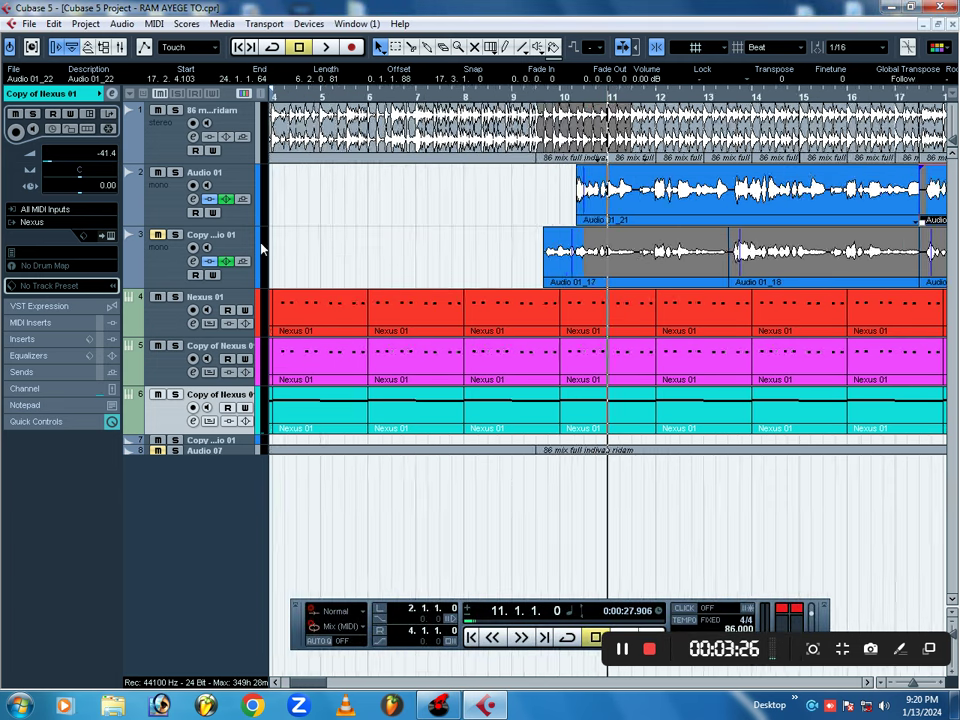
Step: Play the Audio 01 take with the backing tracks from 11.3.1 and stop at about 12.3.4
click(432, 98)
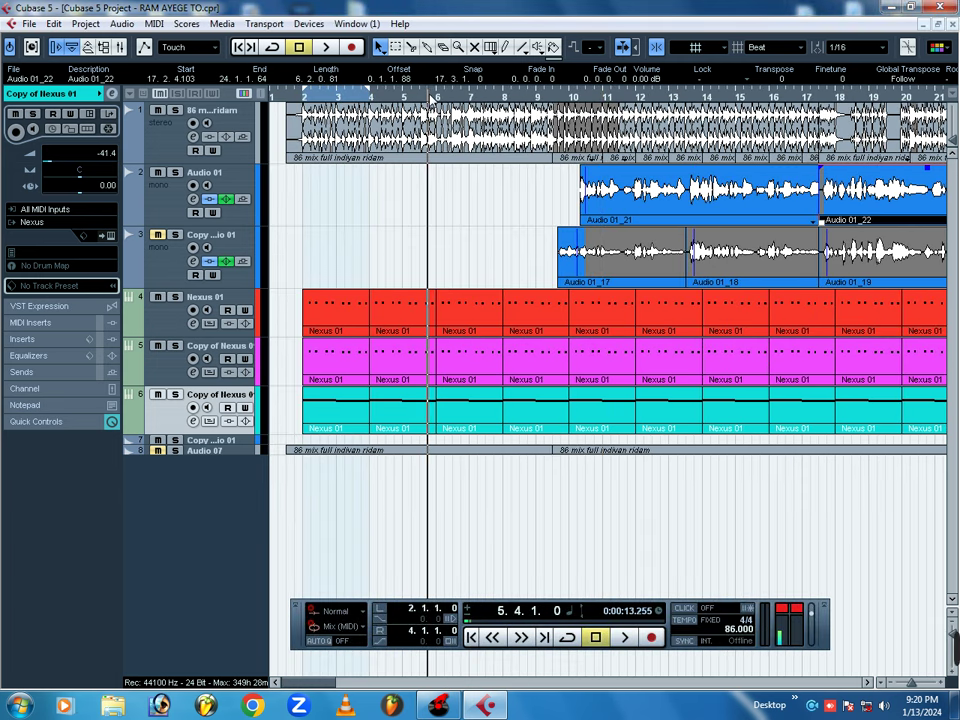
click(619, 97)
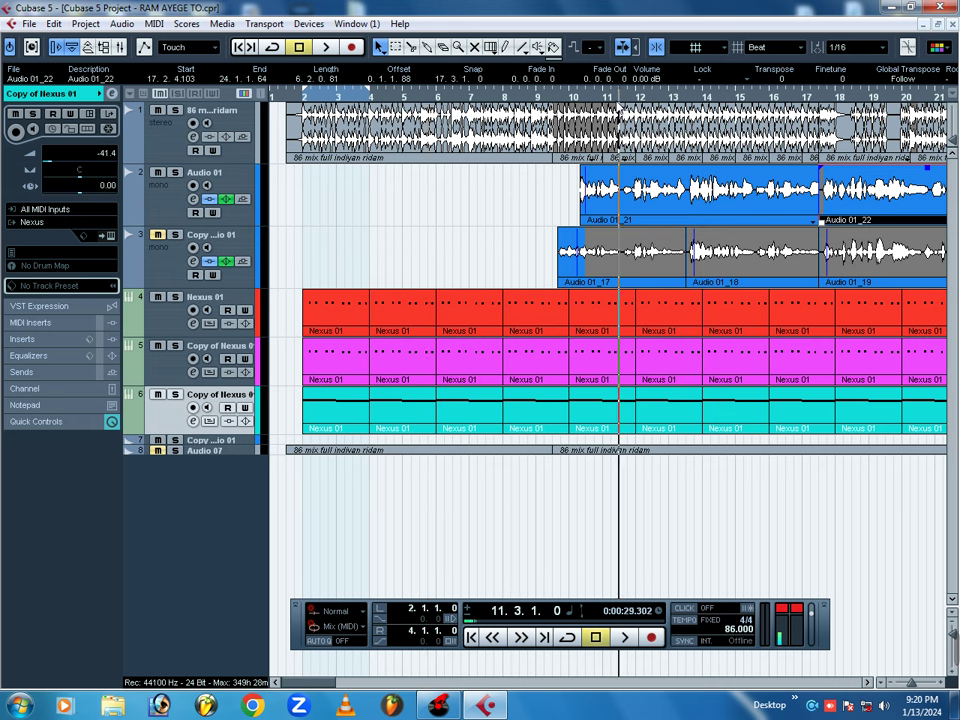
key(space)
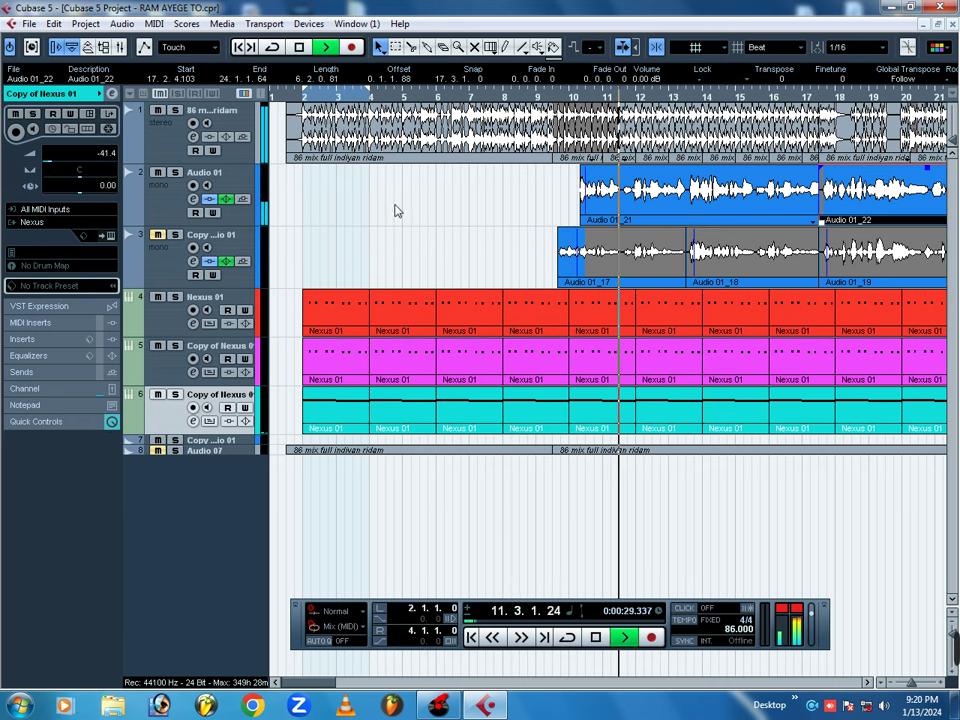
mouse_move(883, 678)
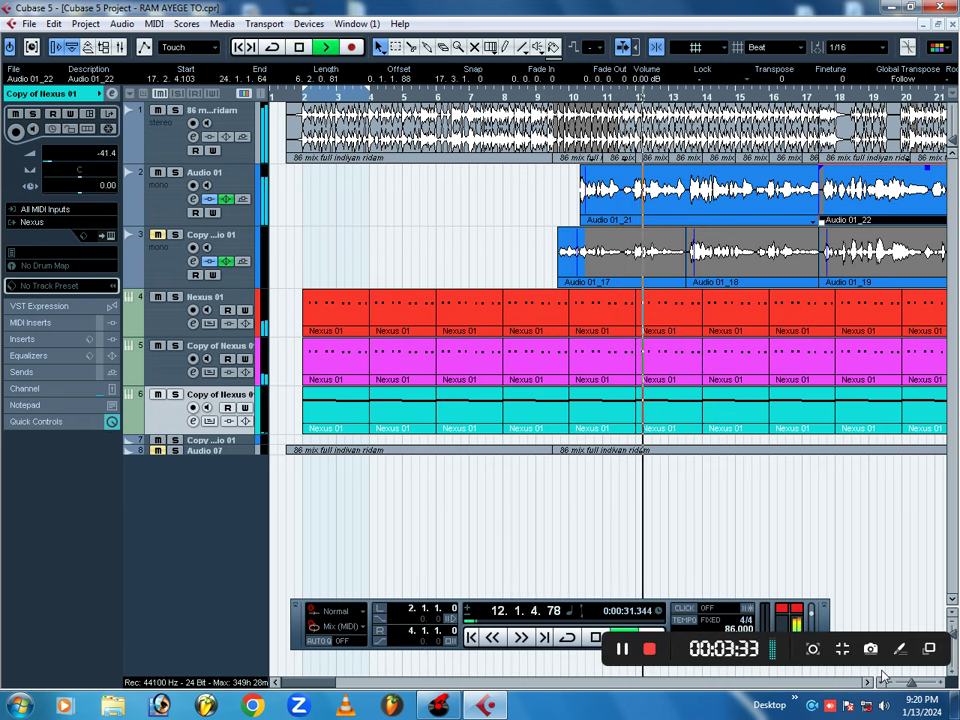
key(space)
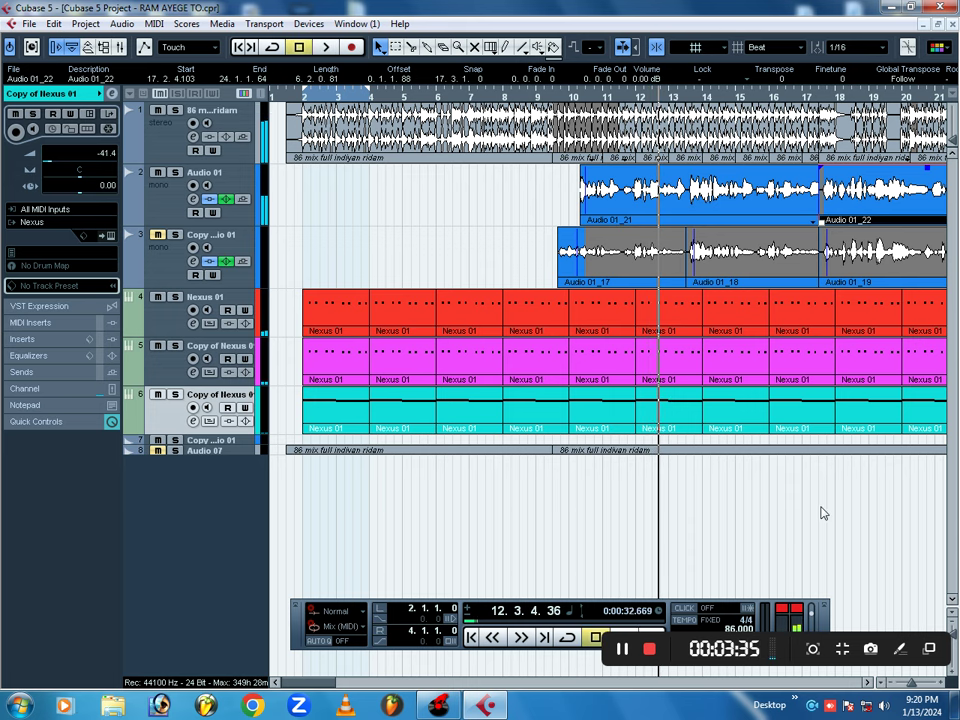
Step: Examine the waveforms of the Audio 01 takes and of the copied track below, around 12.3 and at 19.2.1
key(h)
key(h)
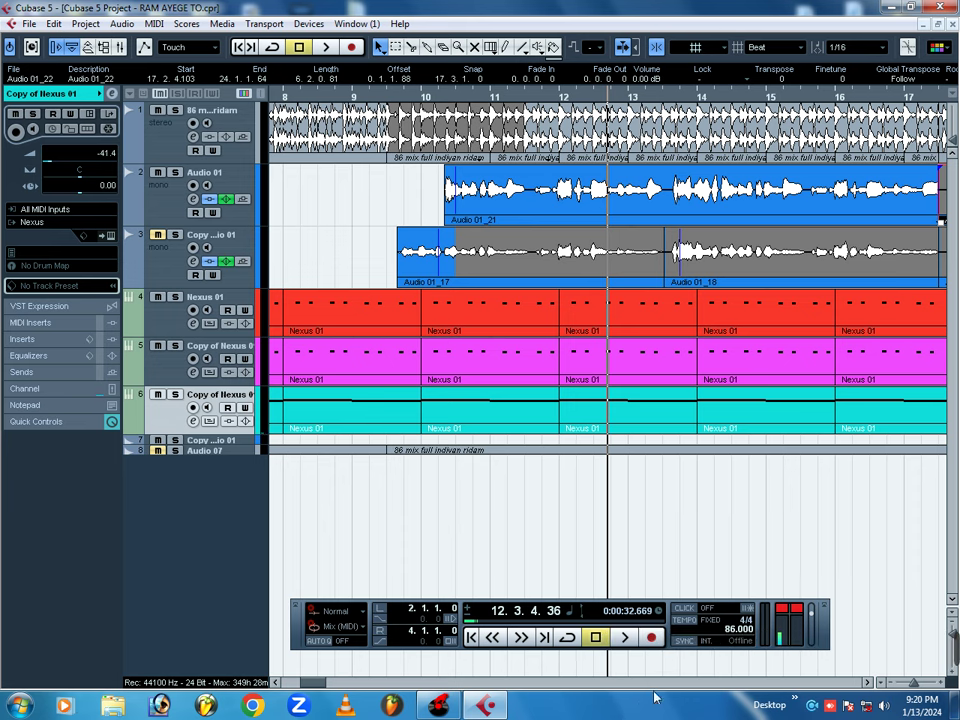
key(g)
key(g)
key(g)
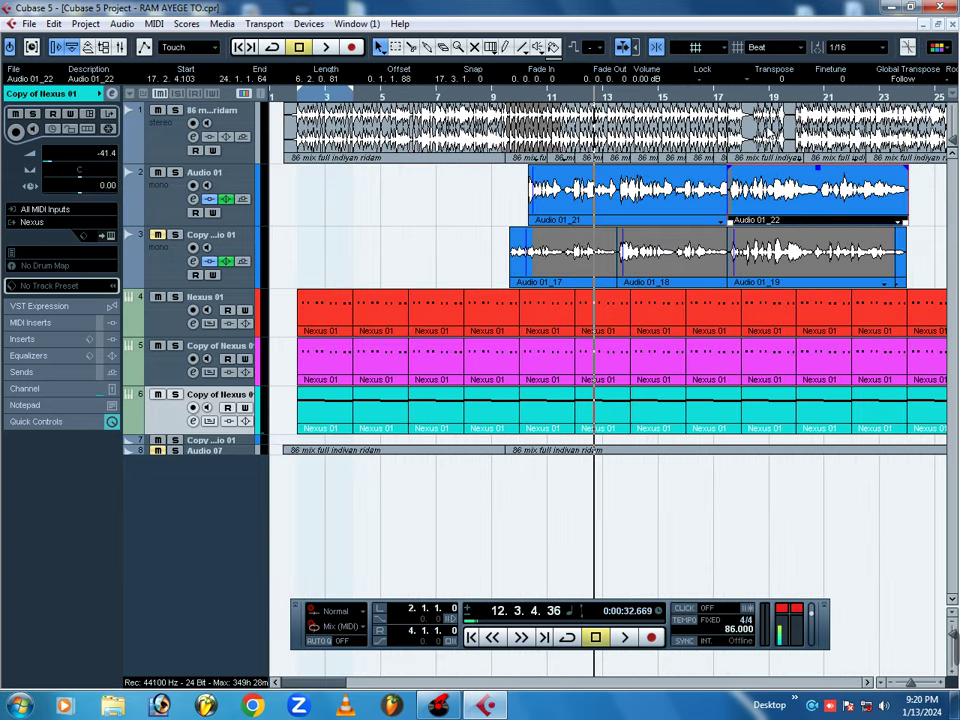
click(777, 100)
key(h)
key(h)
key(h)
key(h)
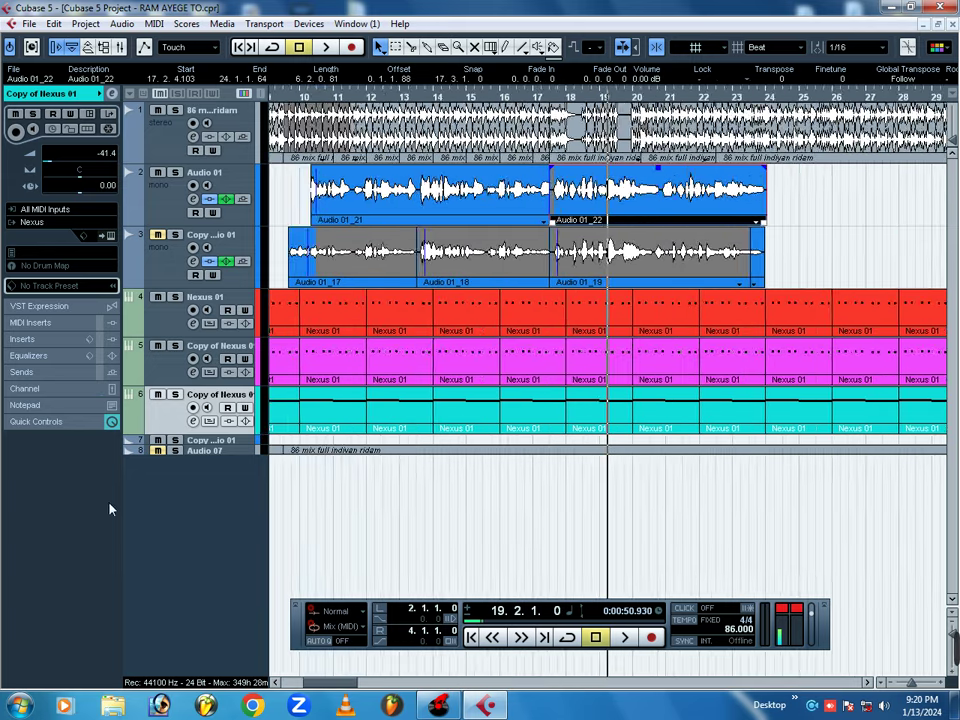
key(g)
key(g)
key(g)
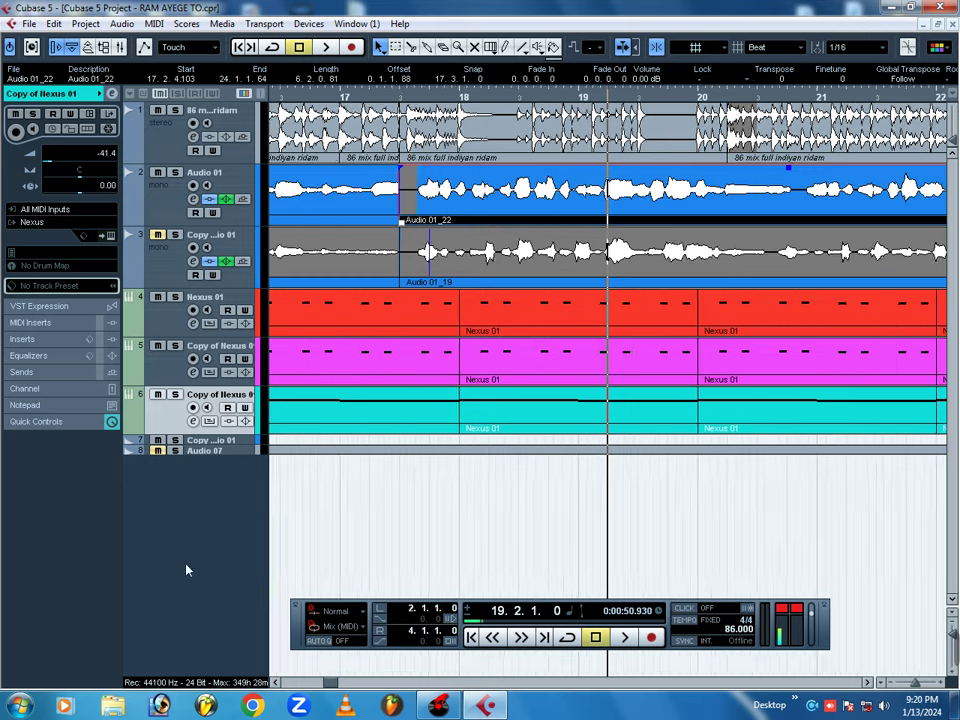
key(g)
key(g)
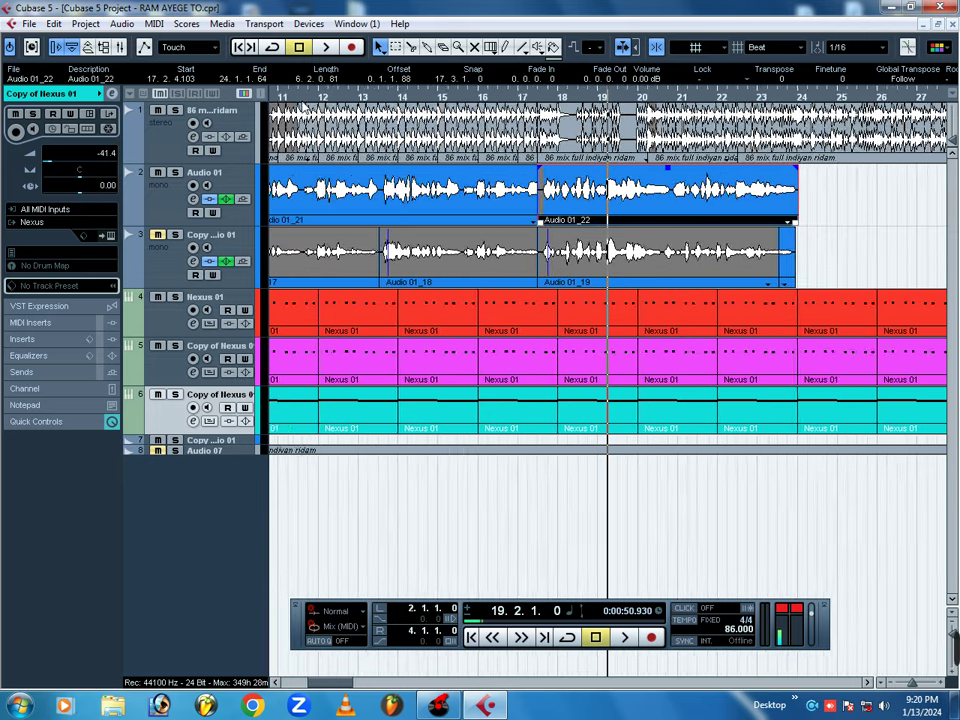
Step: Move the playhead back to 10.2.1, just ahead of the first Audio 01 take
click(308, 100)
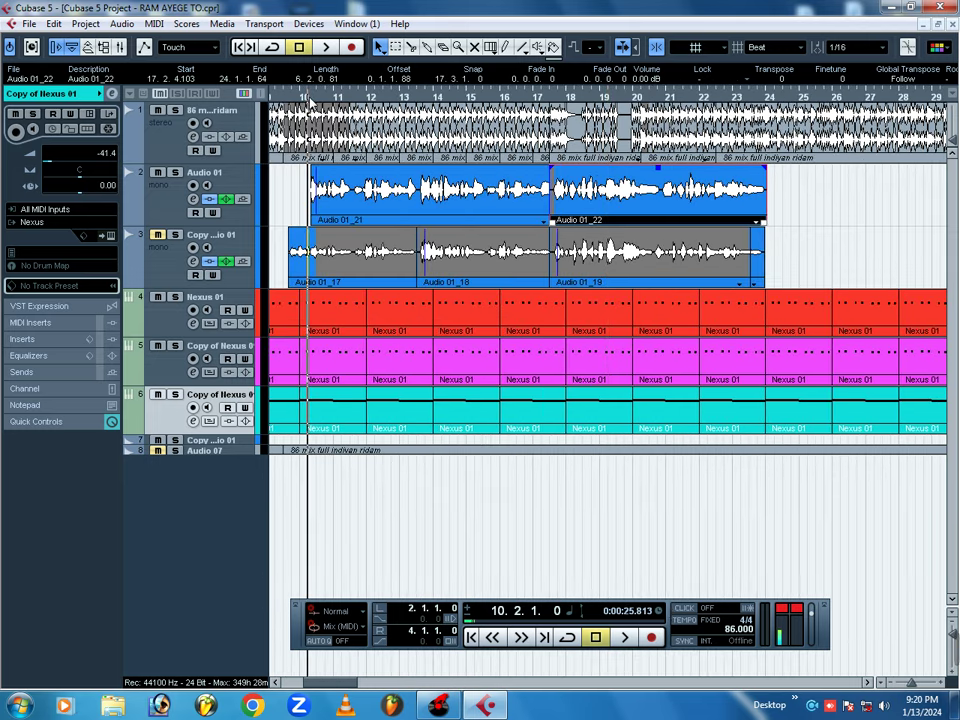
key(h)
key(h)
key(h)
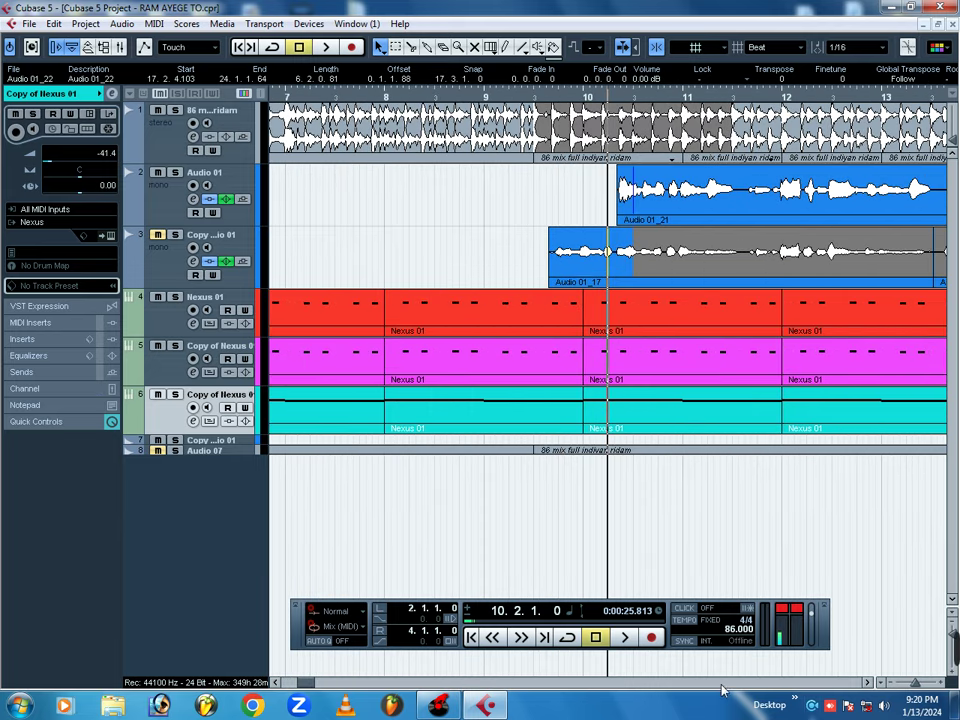
Step: Open the channel settings of Audio 01 and inspect the AutoTuneVST insert, leaving the channel settings open
click(195, 203)
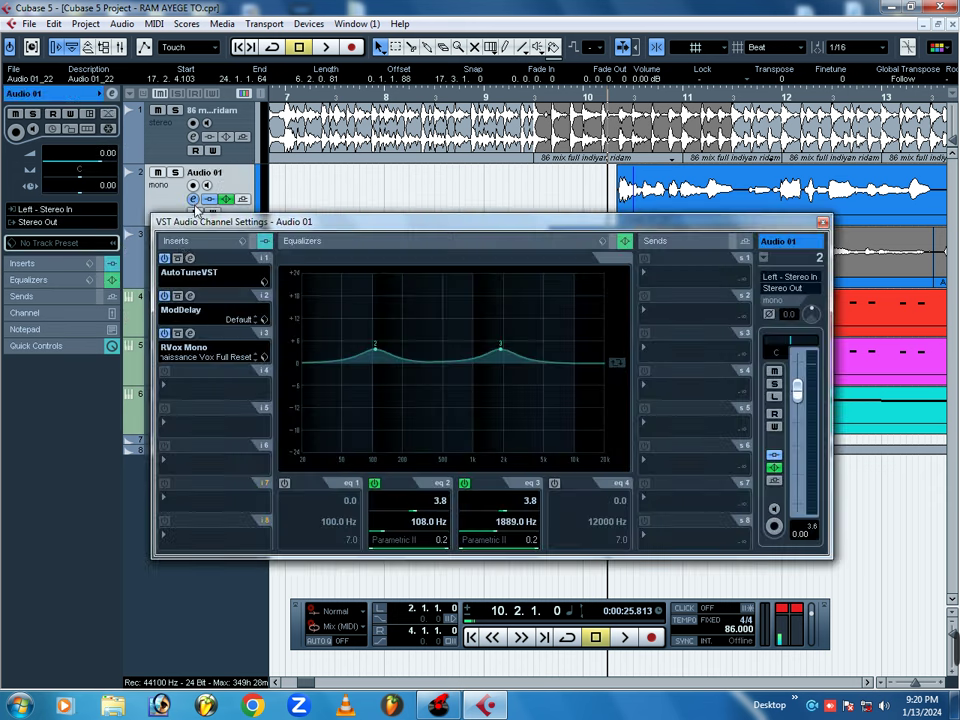
click(190, 259)
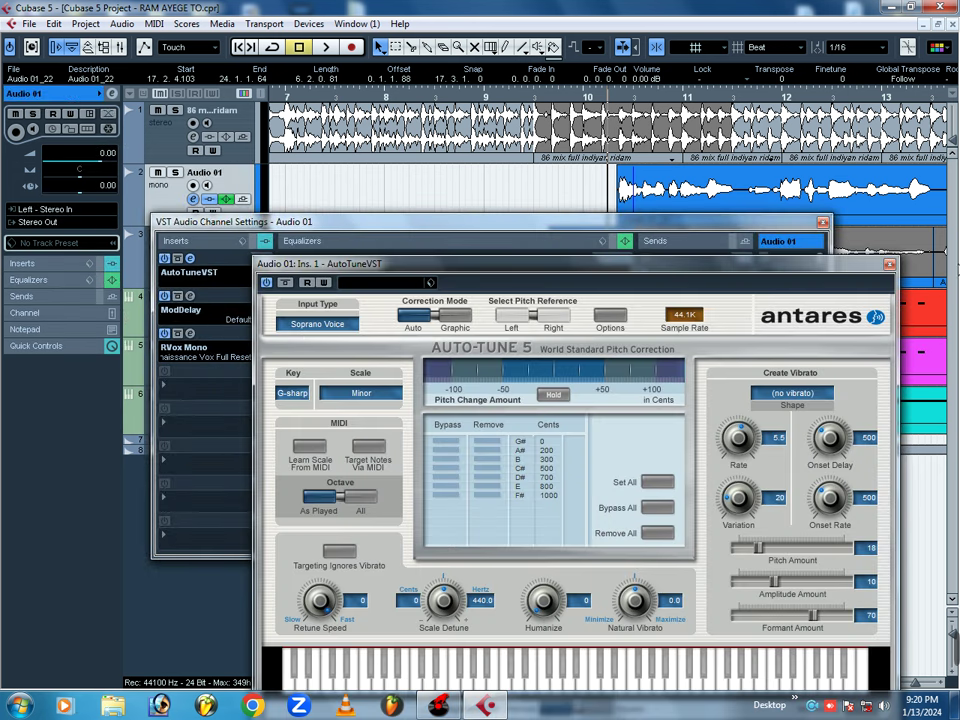
click(888, 266)
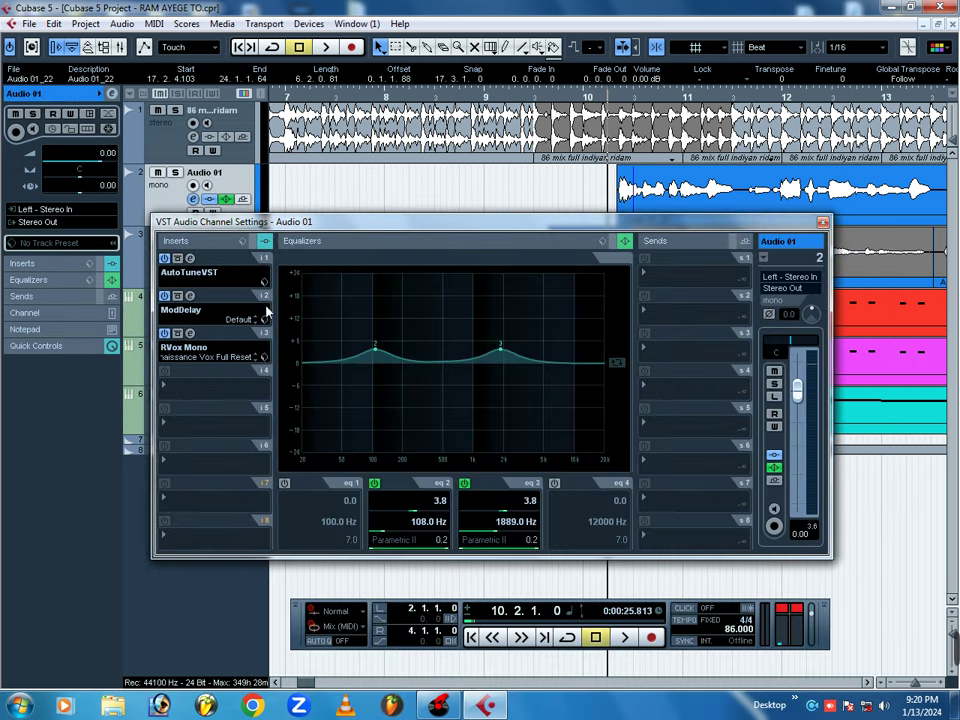
click(598, 95)
click(194, 200)
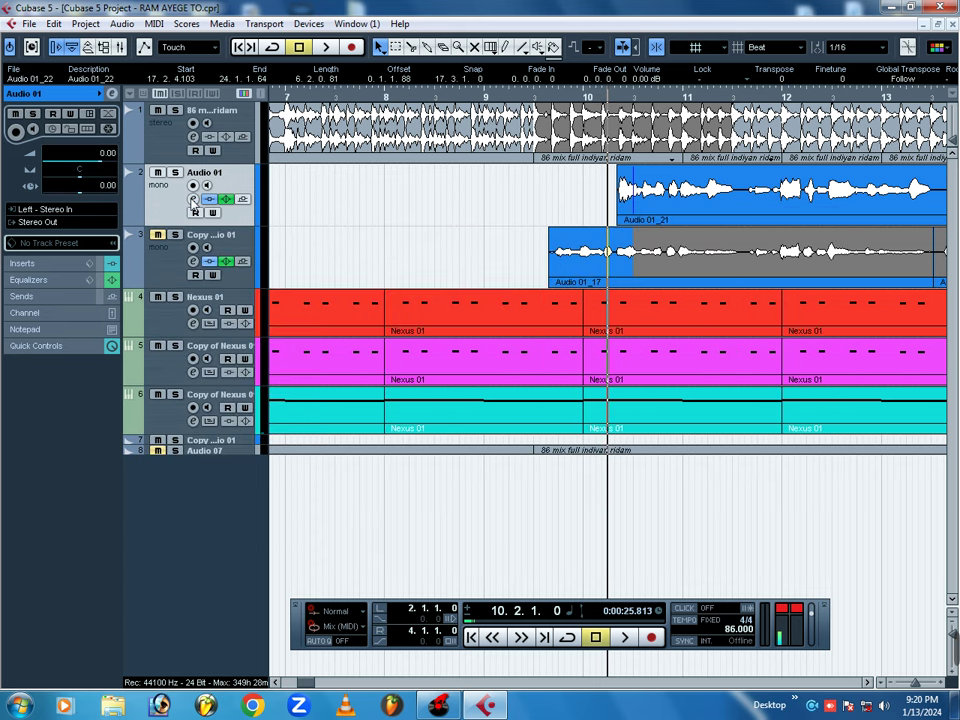
click(194, 200)
Step: Solo Audio 01, play the vocal from 10.2.1 to about bar 11.4 and open the AutoTuneVST editor
click(175, 173)
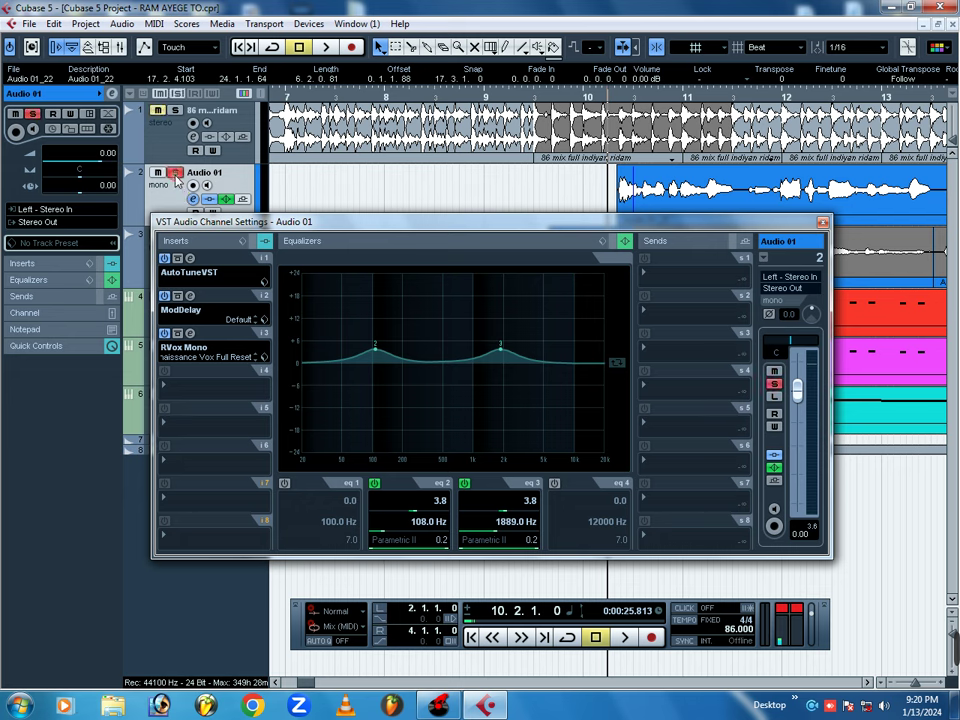
key(space)
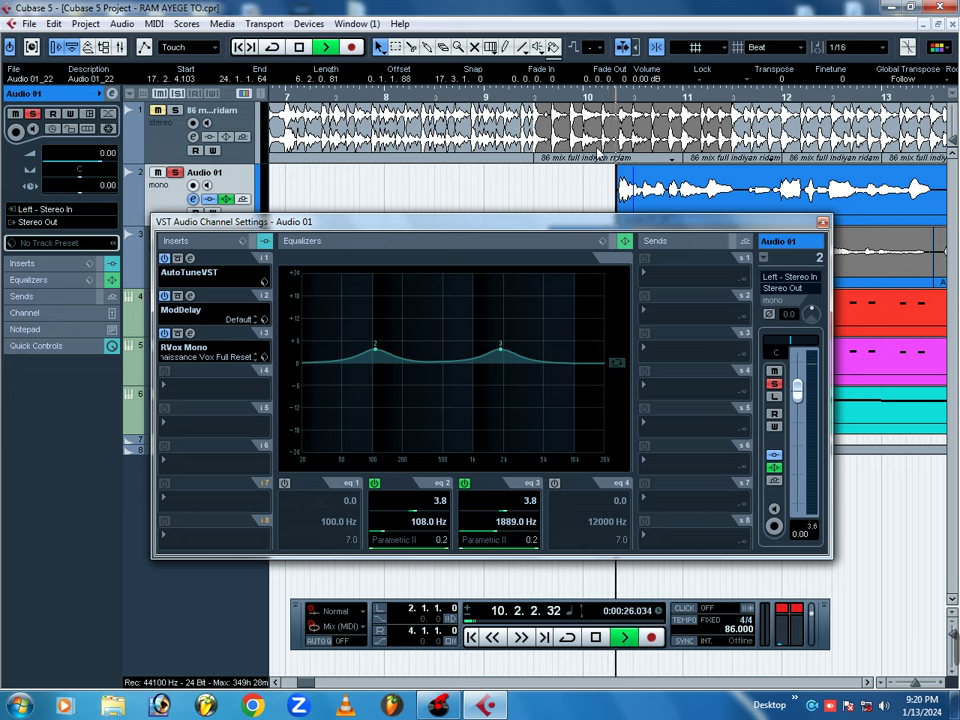
click(190, 258)
key(space)
Step: Try key A in Auto-Tune 5 and play the soloed vocal with it
click(292, 393)
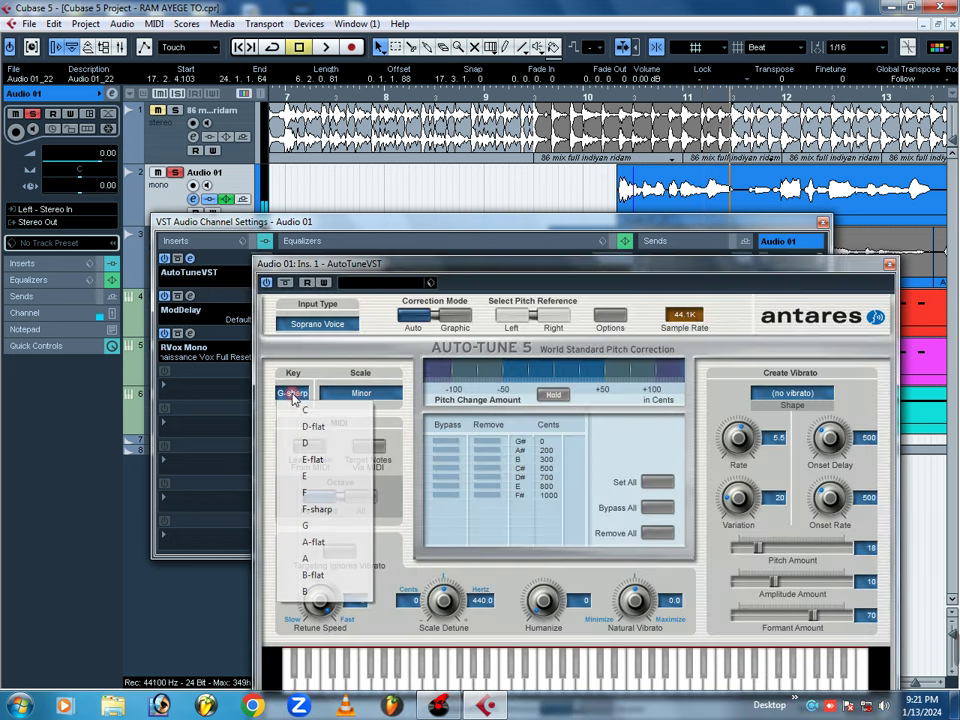
click(307, 559)
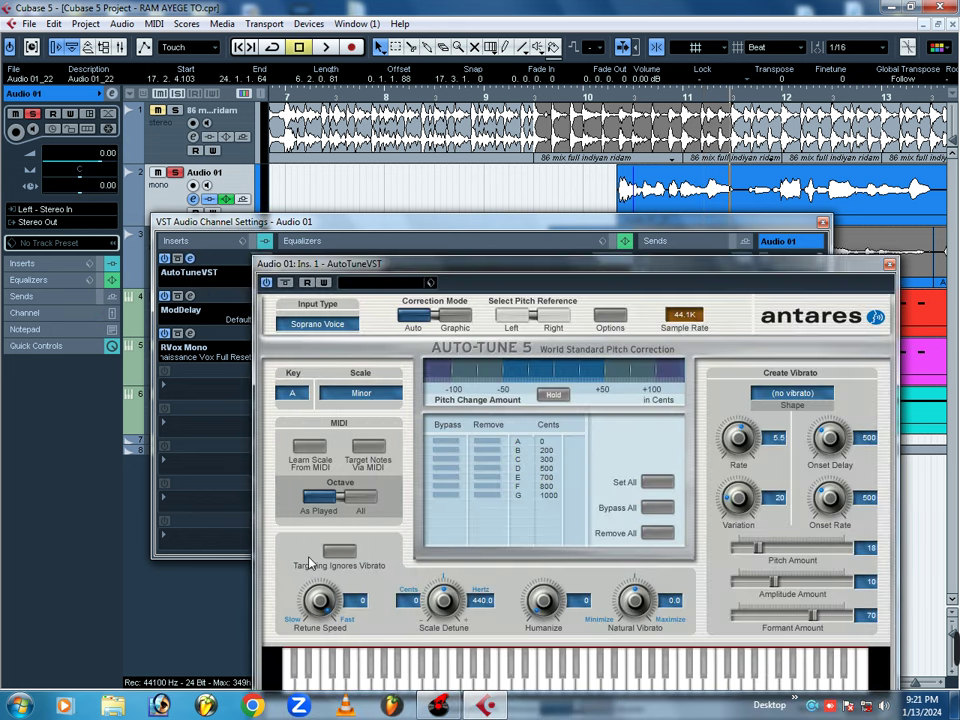
key(space)
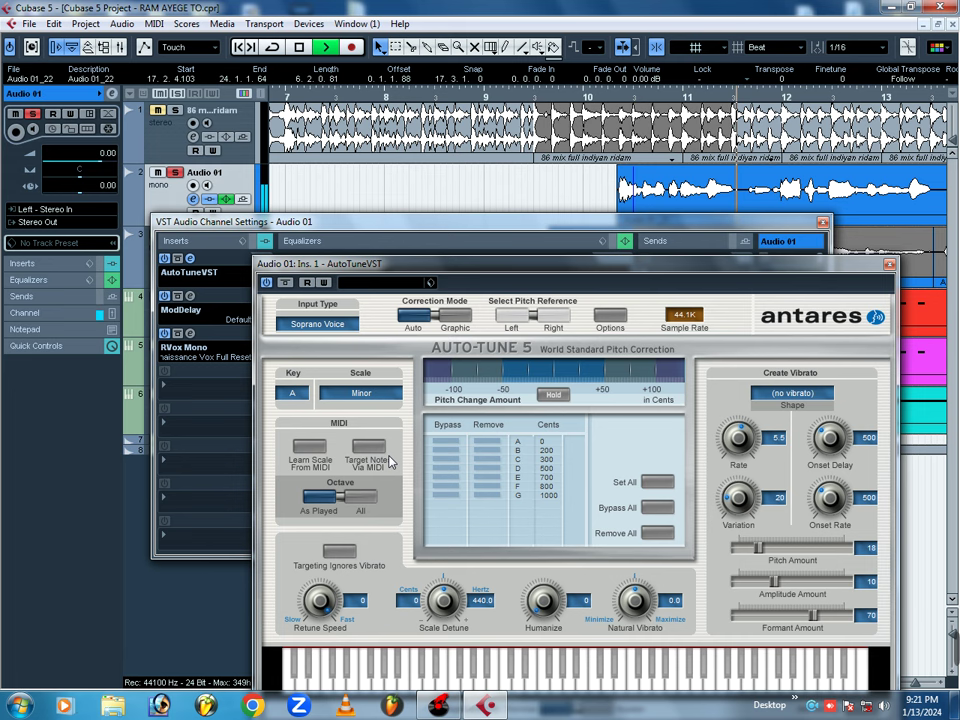
Step: Set the Auto-Tune key back to A-flat (G-sharp) and audition the soloed vocal up to about bar 15
click(291, 393)
click(313, 542)
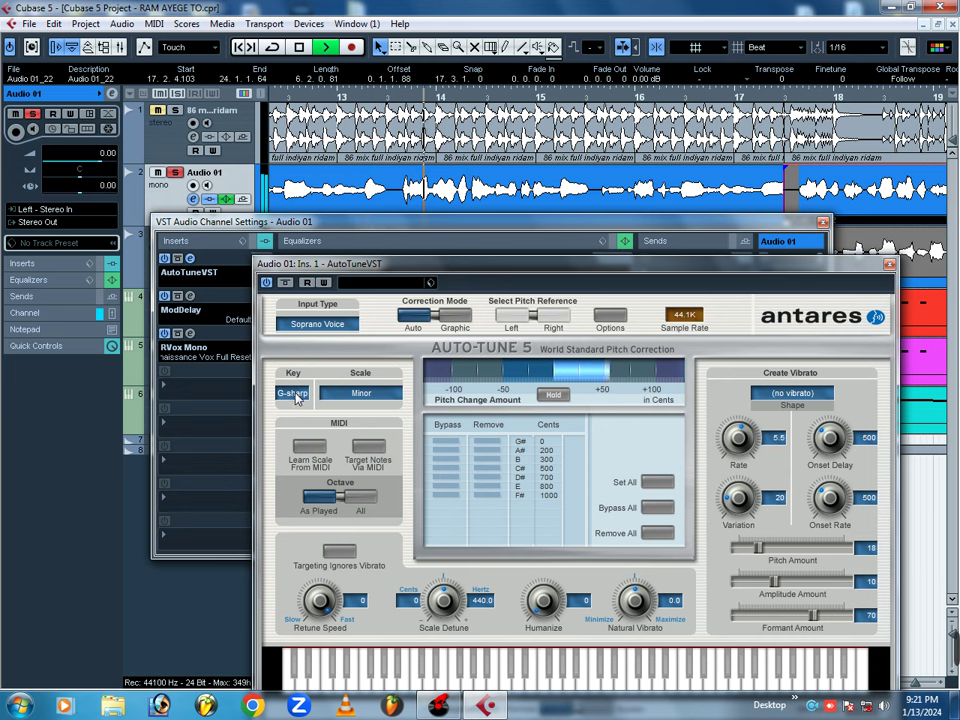
key(space)
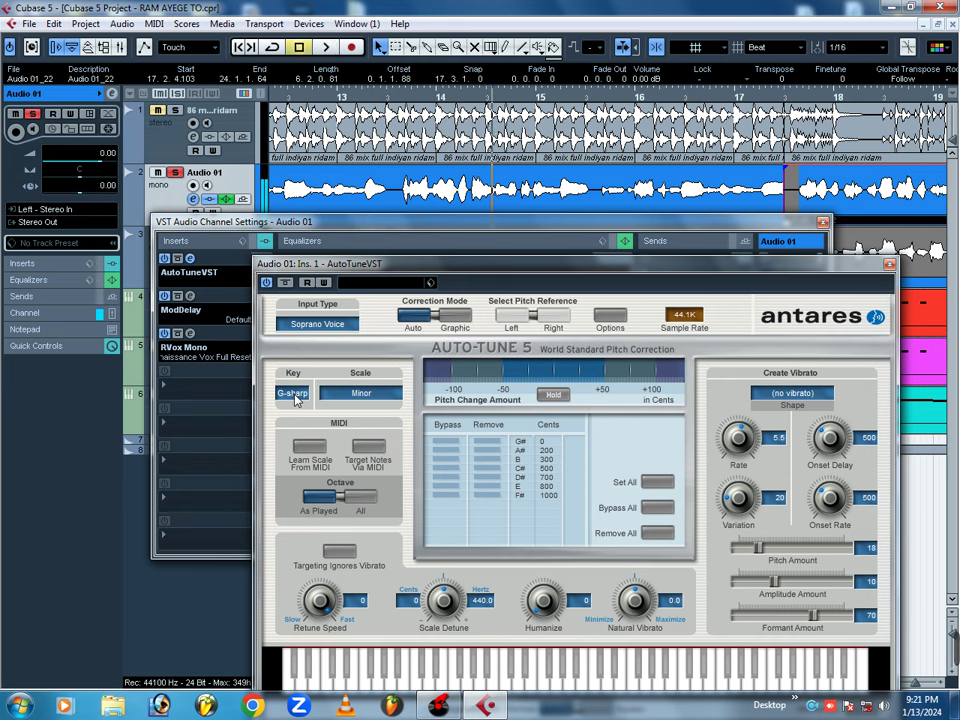
key(space)
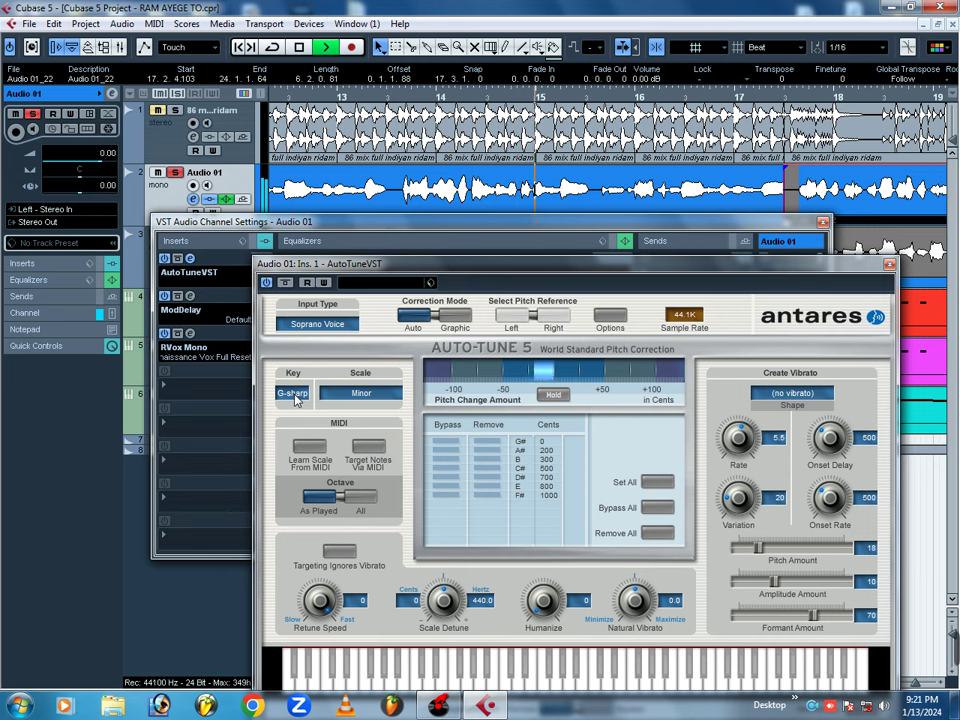
key(space)
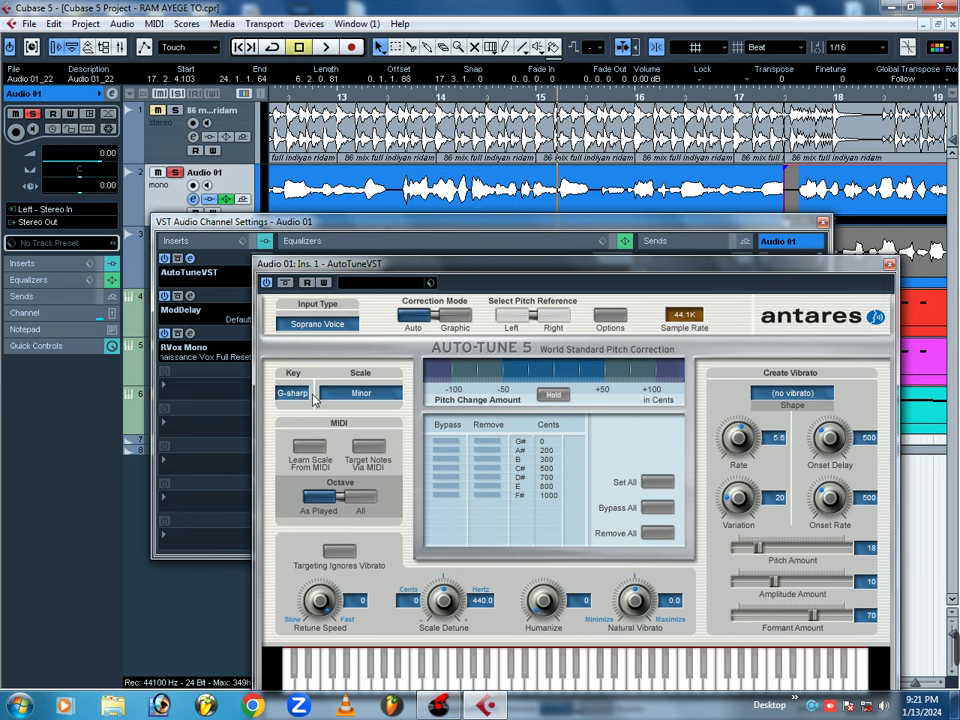
Step: Open the ModDelay insert editor on Audio 01 and audition the soloed vocal through it to about bar 15.4
click(190, 297)
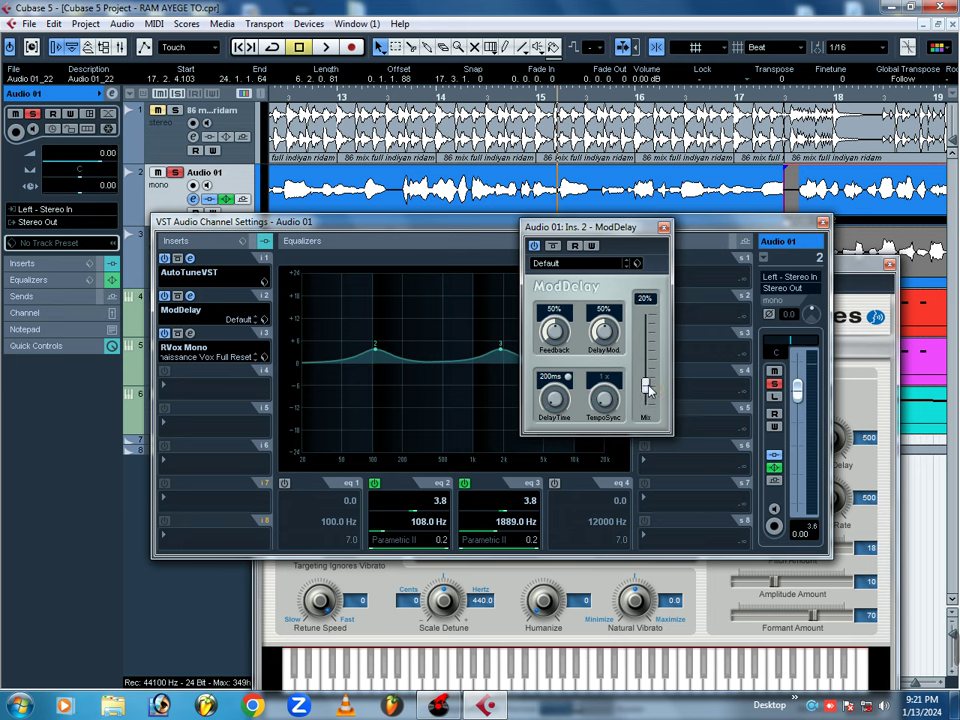
key(space)
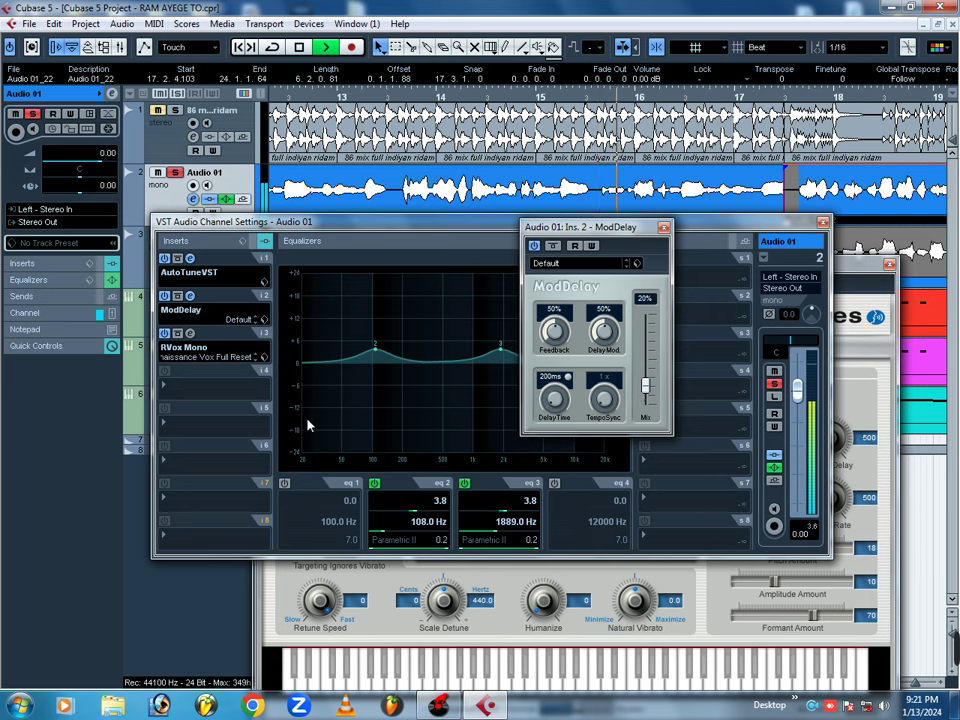
key(space)
Step: Load the MonoDelay effect into insert slot 4 of Audio 01
right_click(171, 390)
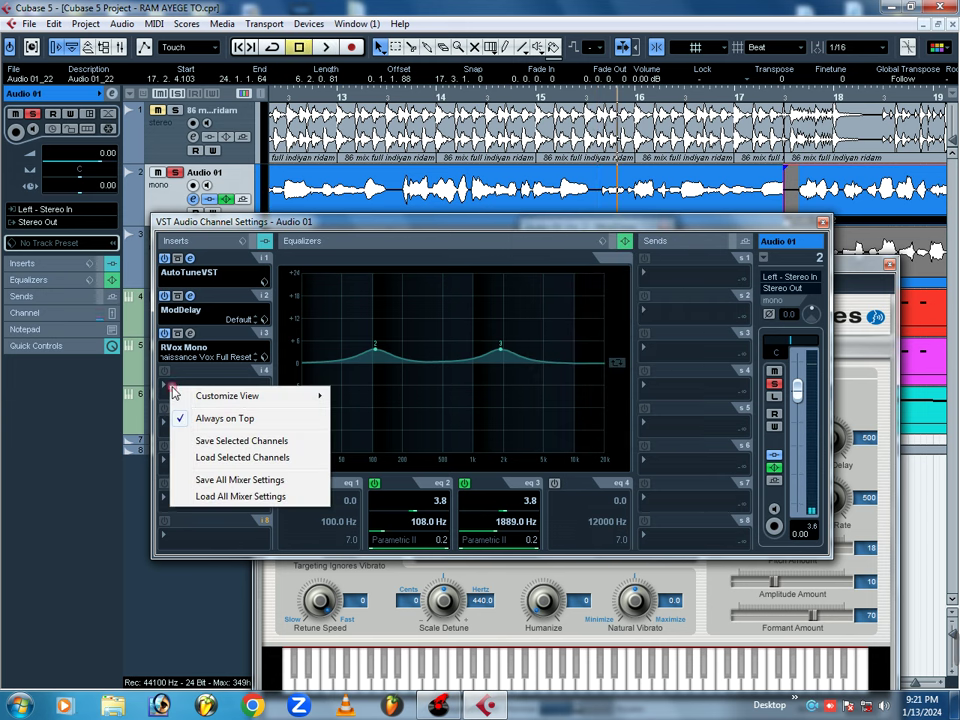
click(167, 386)
click(166, 386)
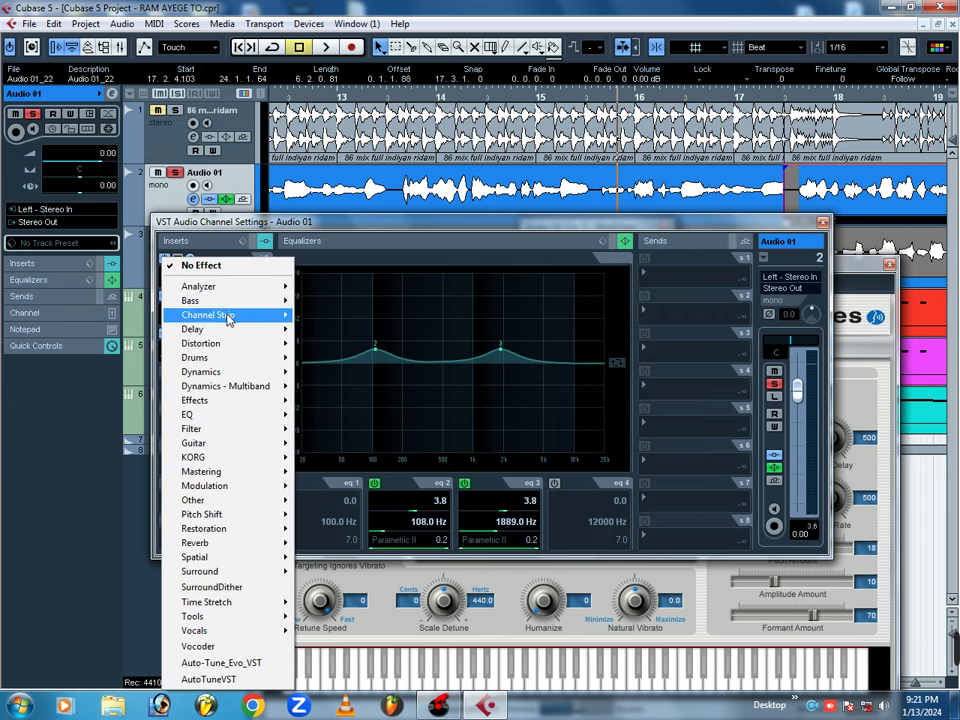
mouse_move(268, 400)
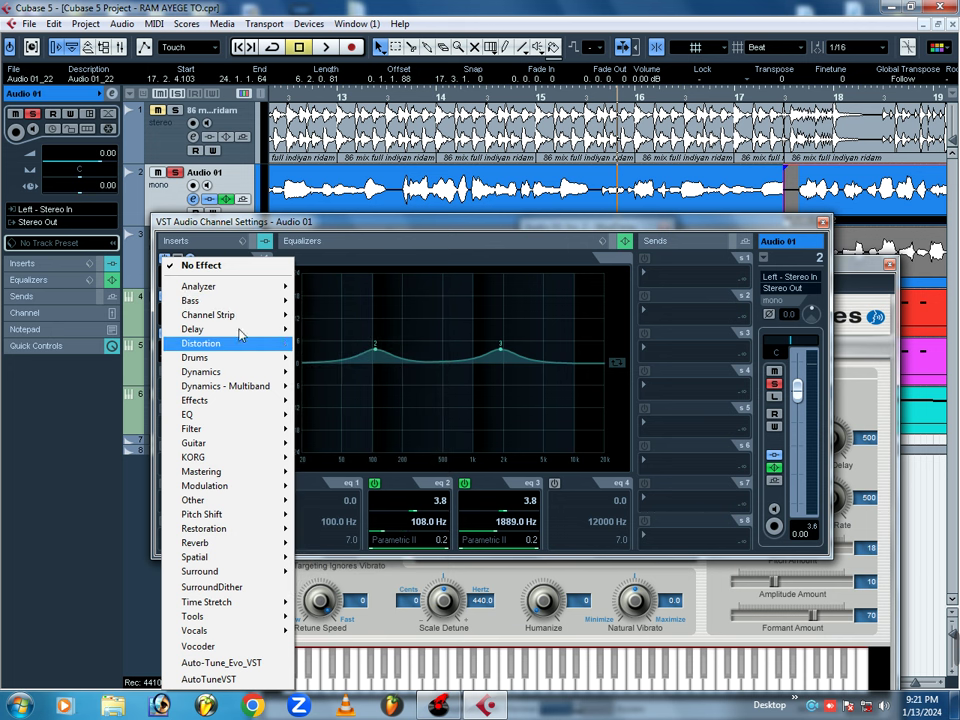
mouse_move(262, 338)
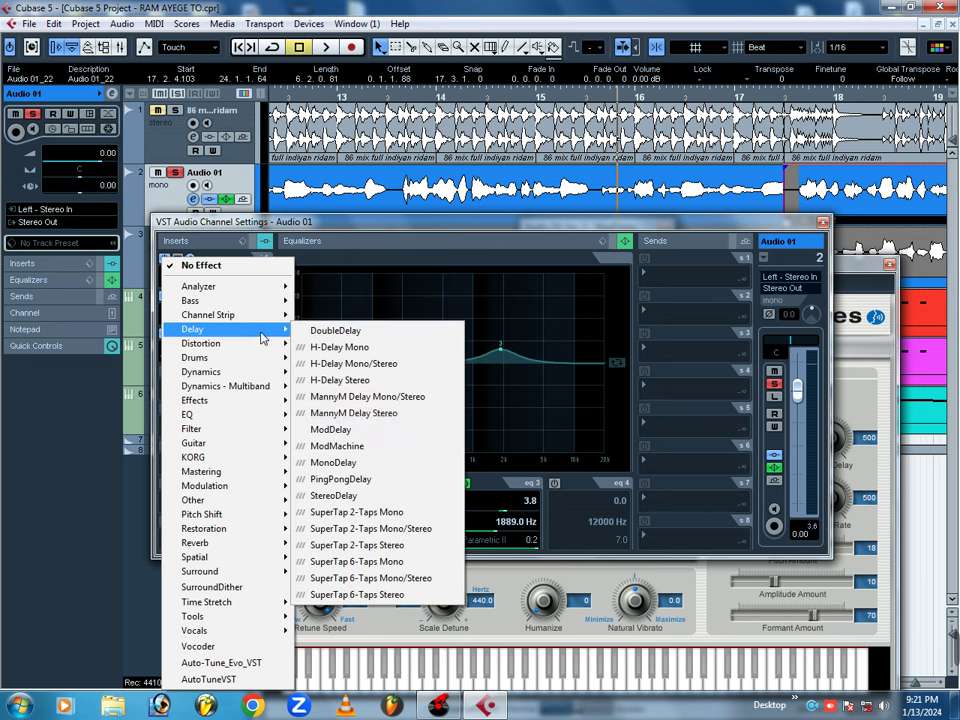
click(352, 465)
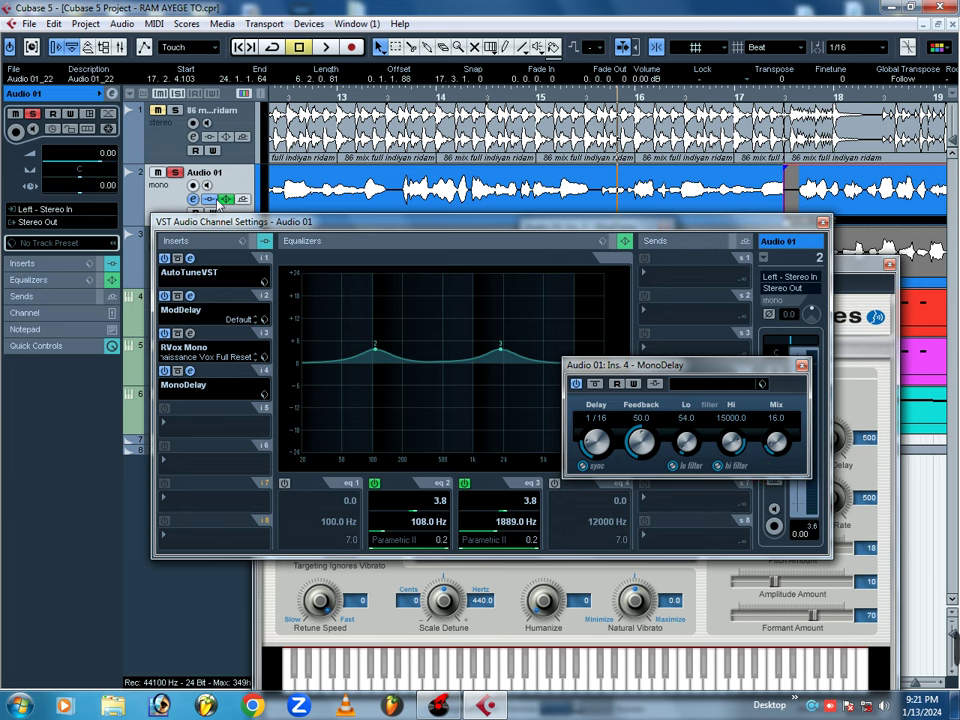
Step: Switch off ModDelay on insert 2, play the soloed vocal and inspect the RVox Mono editor
click(165, 296)
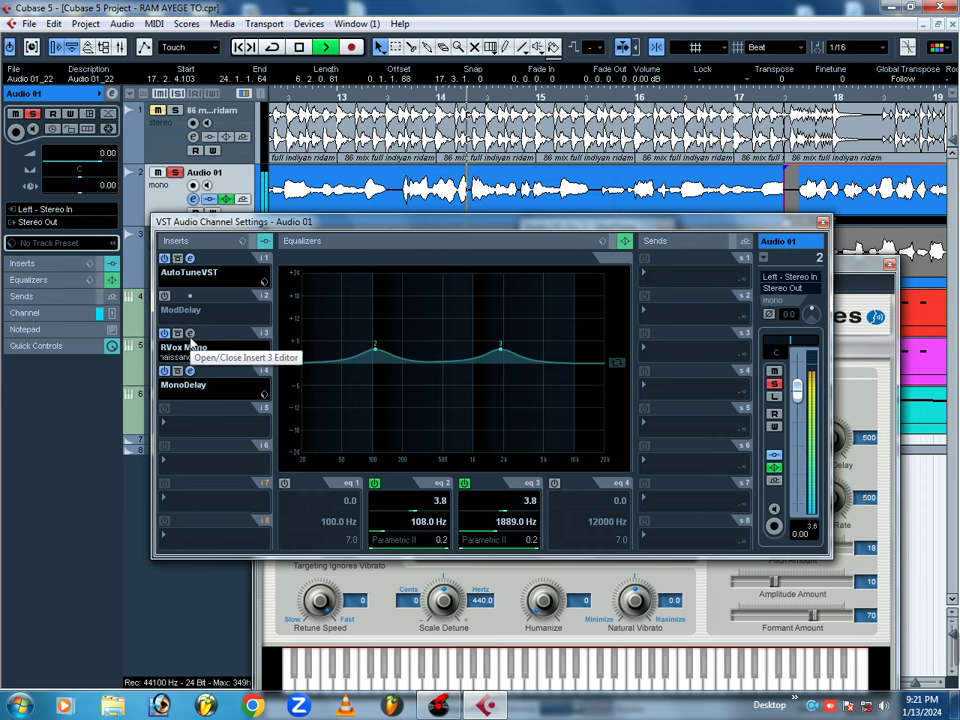
click(190, 334)
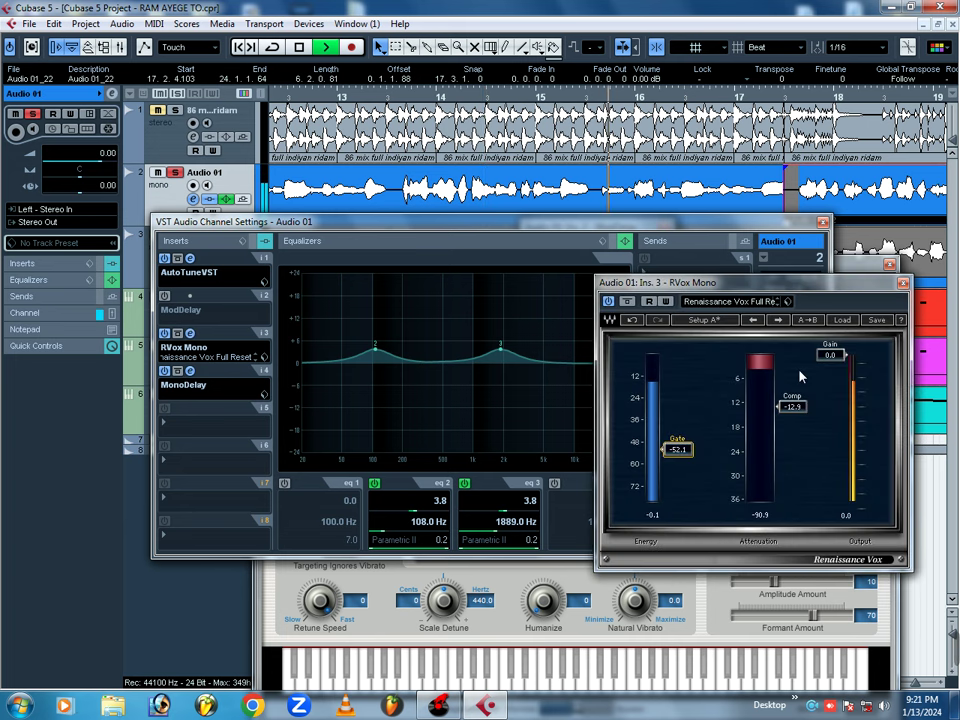
click(903, 283)
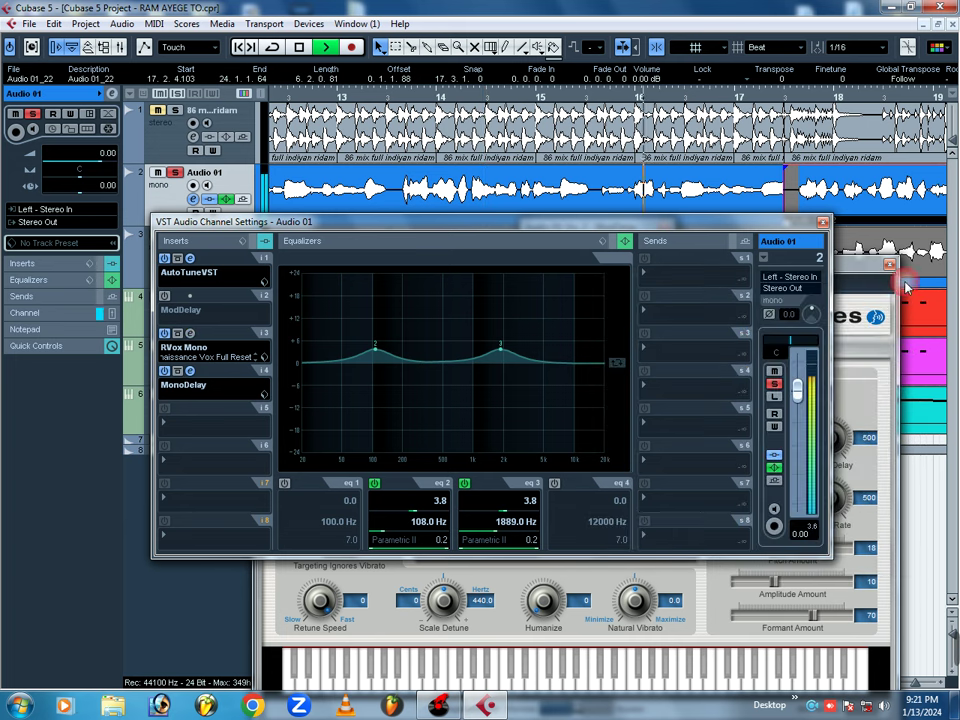
Step: Solo the rhythm track with the vocal, switch ModDelay back on, and close the channel settings, ModDelay and Auto-Tune windows
click(173, 111)
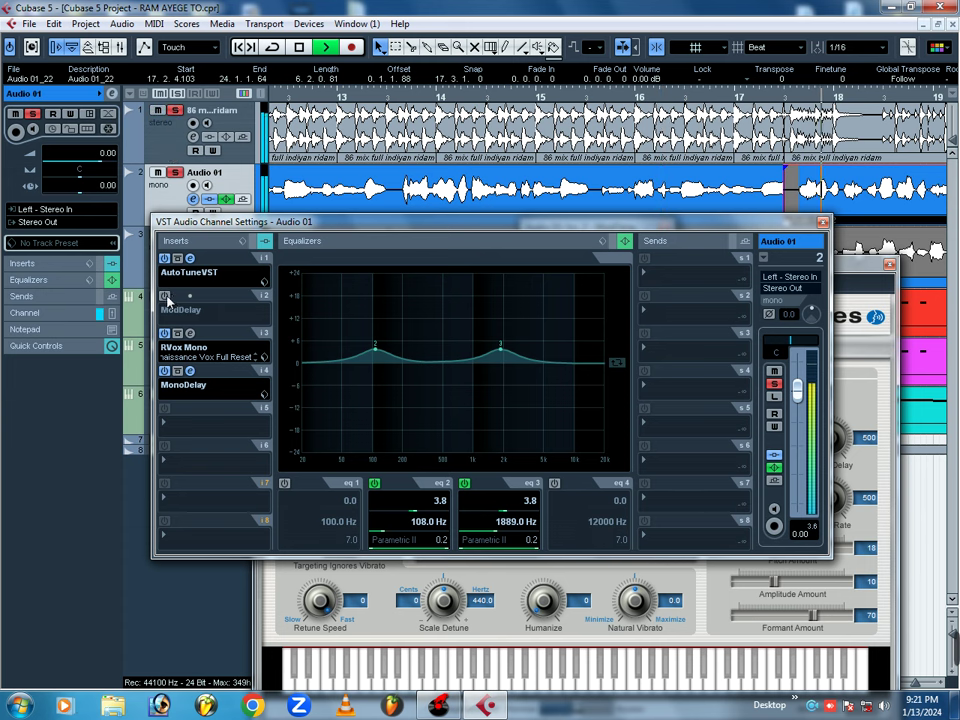
click(165, 296)
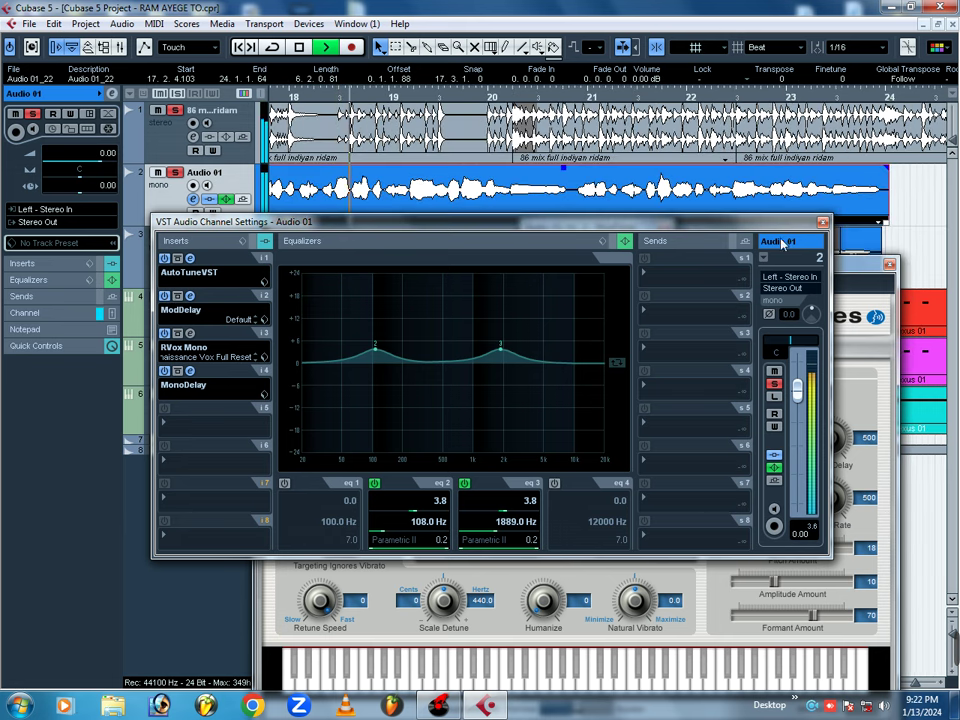
click(822, 221)
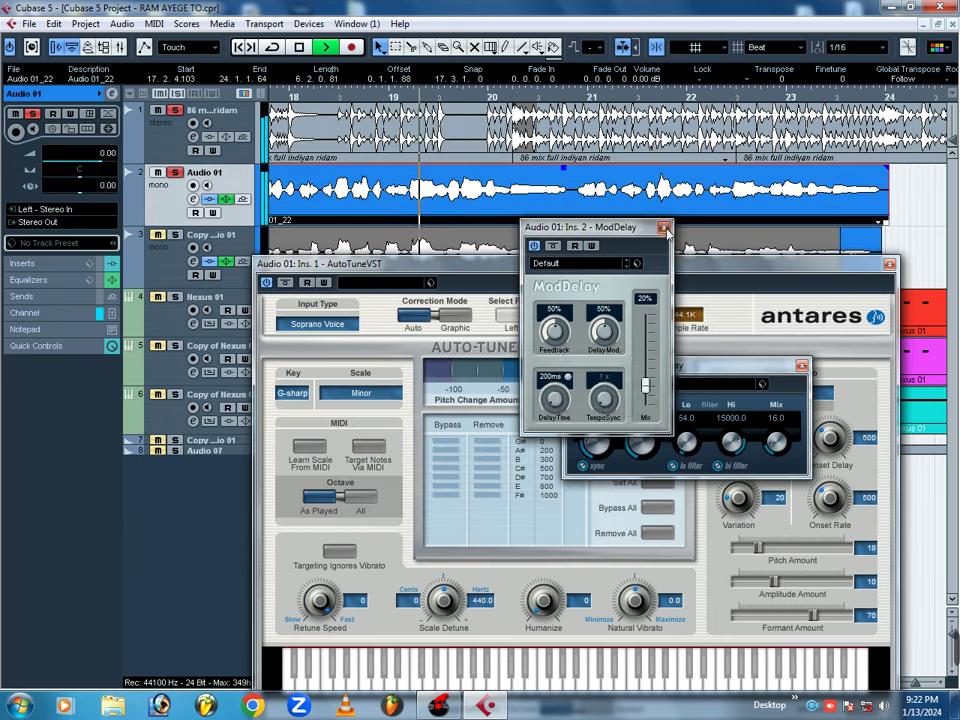
click(663, 227)
click(889, 264)
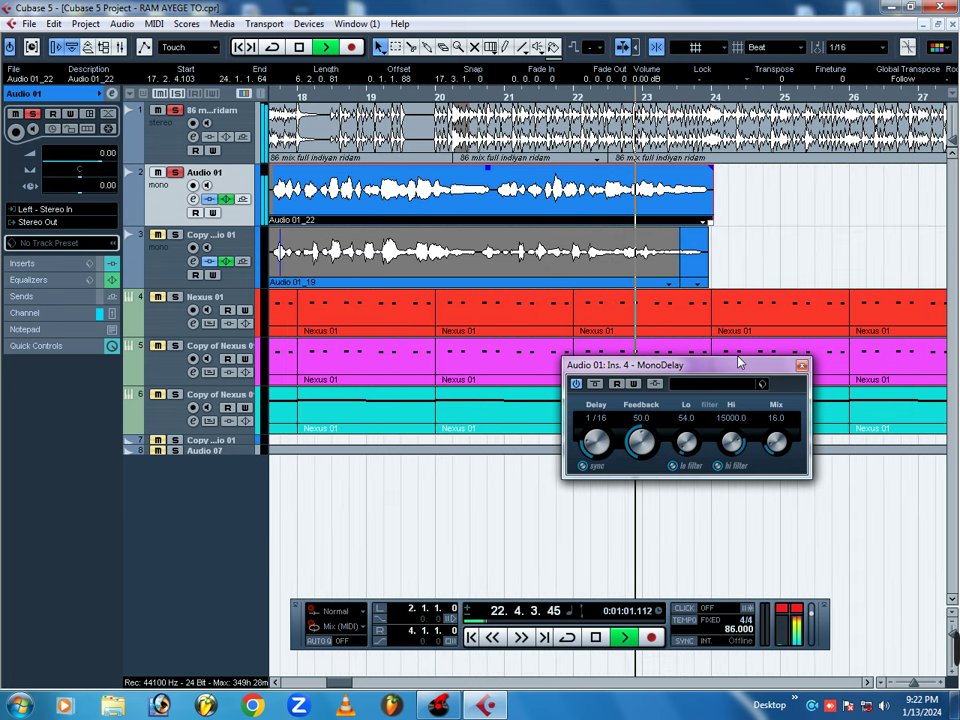
Step: Open a gap on the rhythm track by trimming the long event's start to 23.3.1 and the preceding event's end to 22.1.1
key(space)
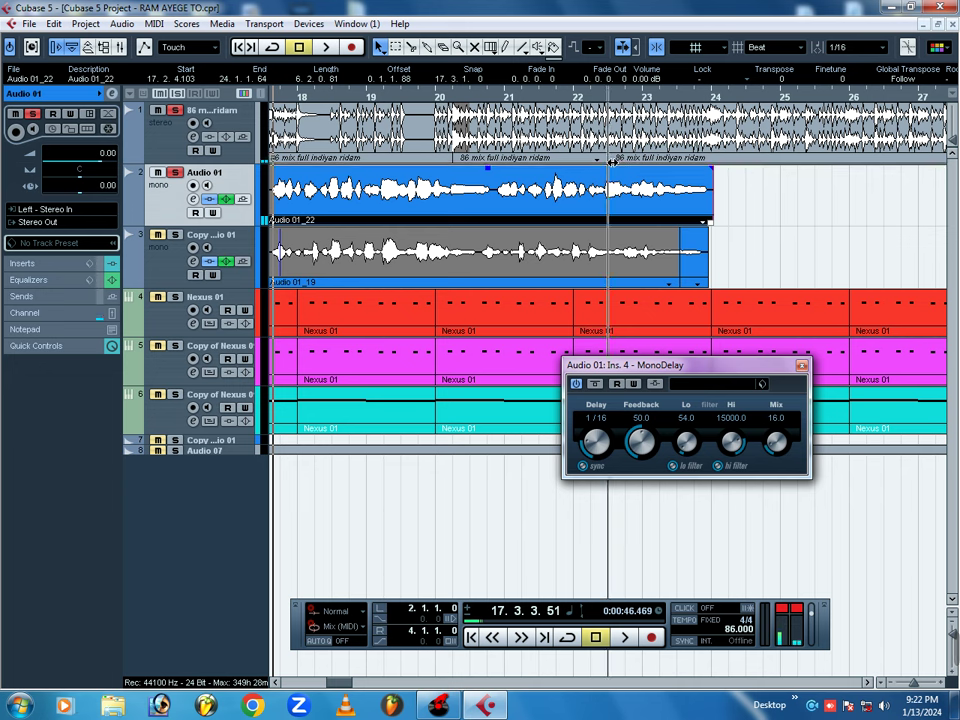
drag(620, 159, 681, 153)
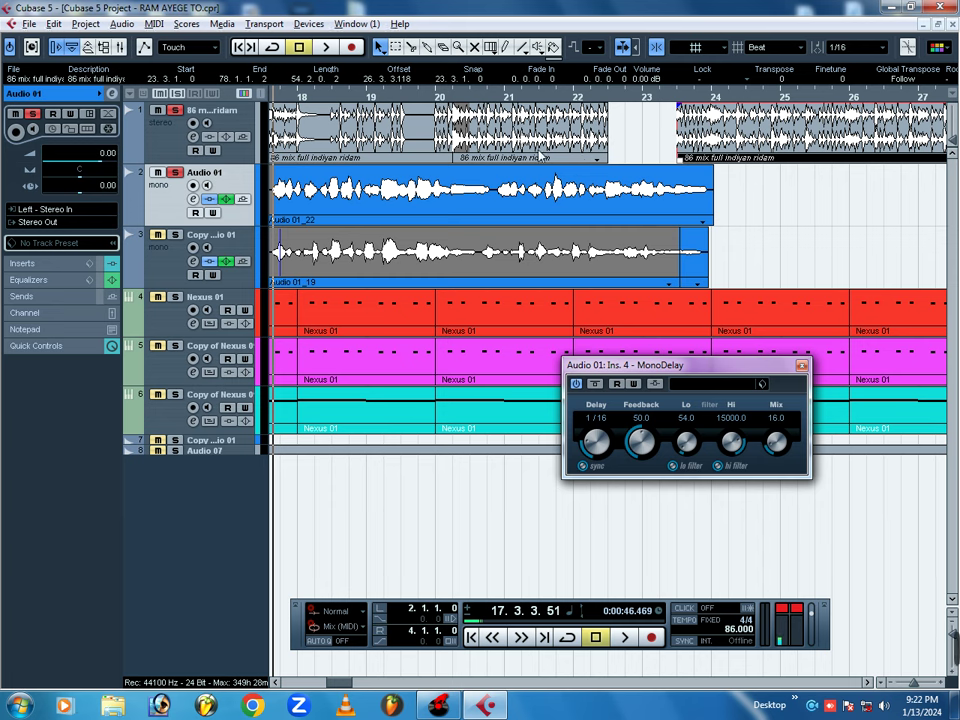
click(508, 96)
key(space)
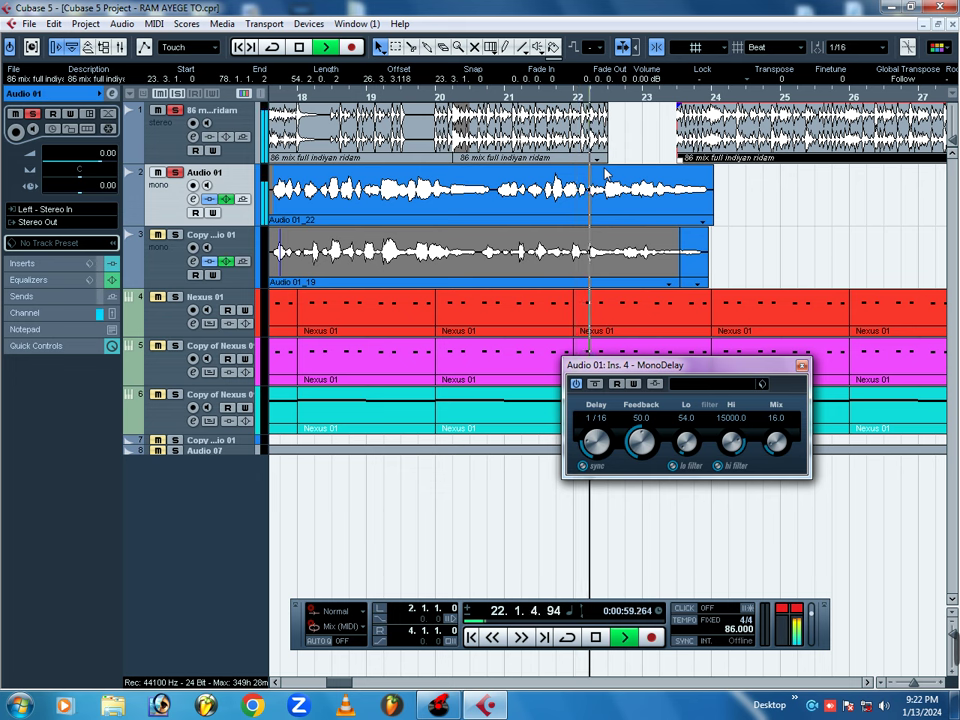
key(space)
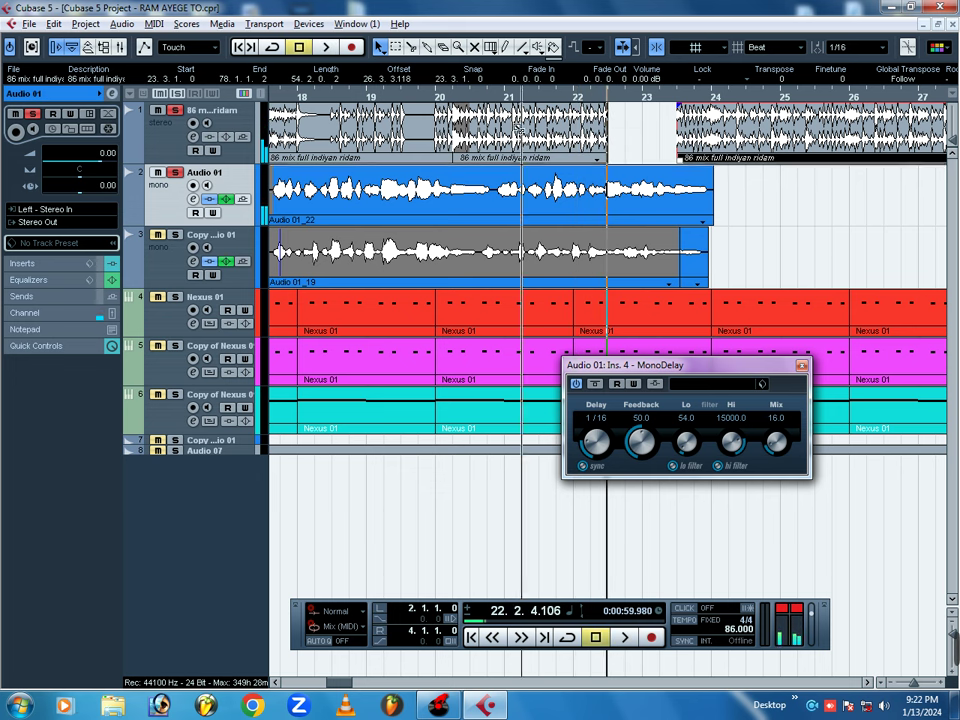
drag(605, 160, 572, 153)
Step: Set the grid to Bar, split the rhythm event at 21.1.1 and duplicate the one-bar piece twice to fill the gap
click(750, 48)
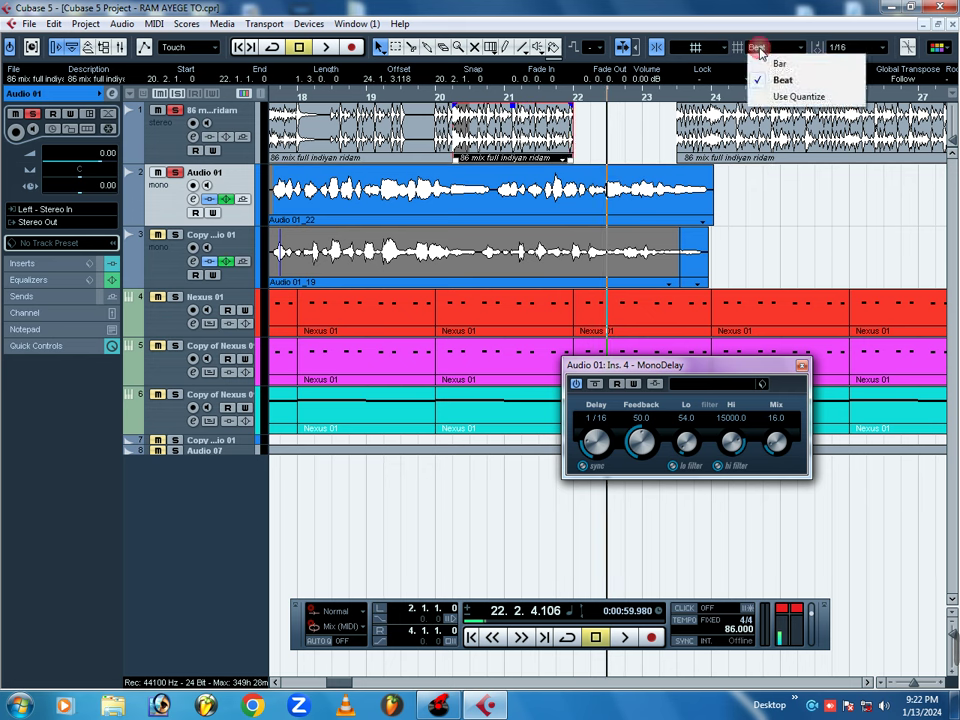
click(776, 64)
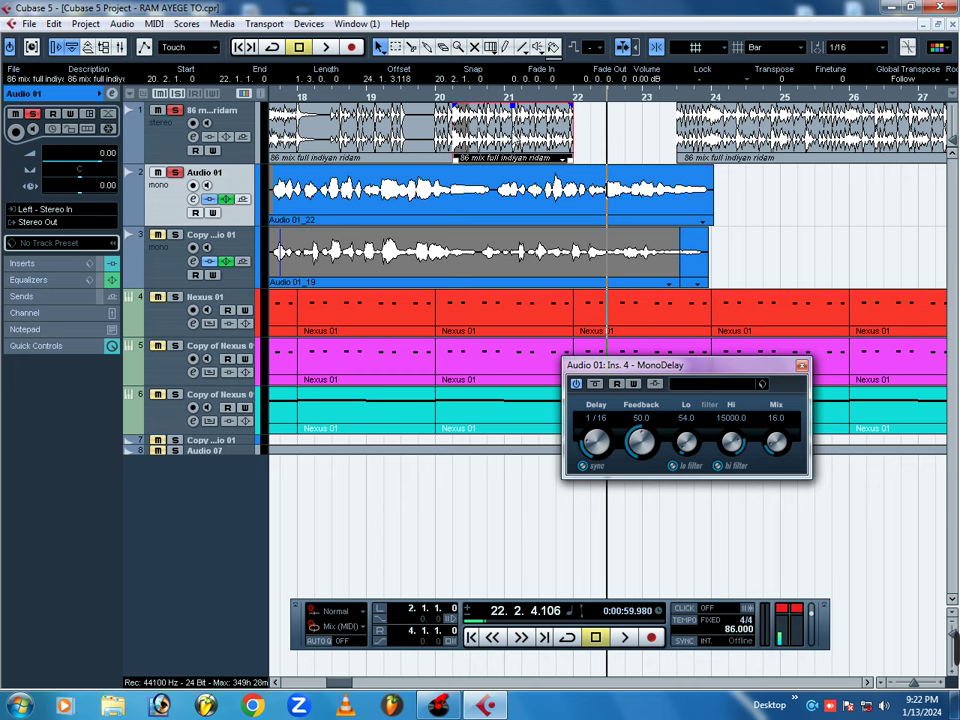
alt+click(506, 134)
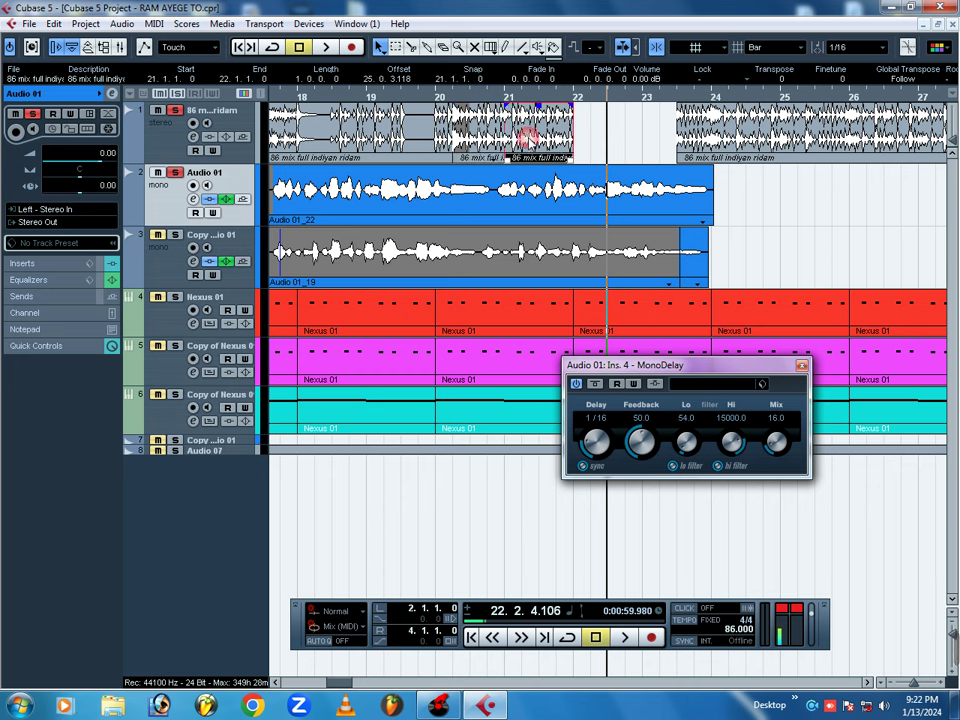
key(ctrl+d)
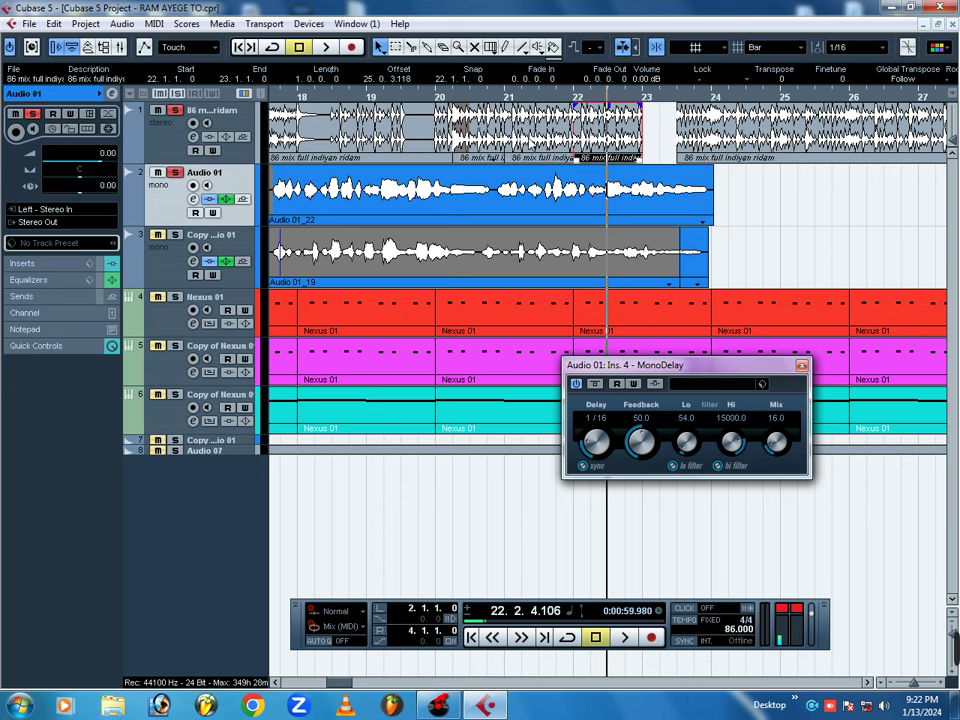
key(ctrl+d)
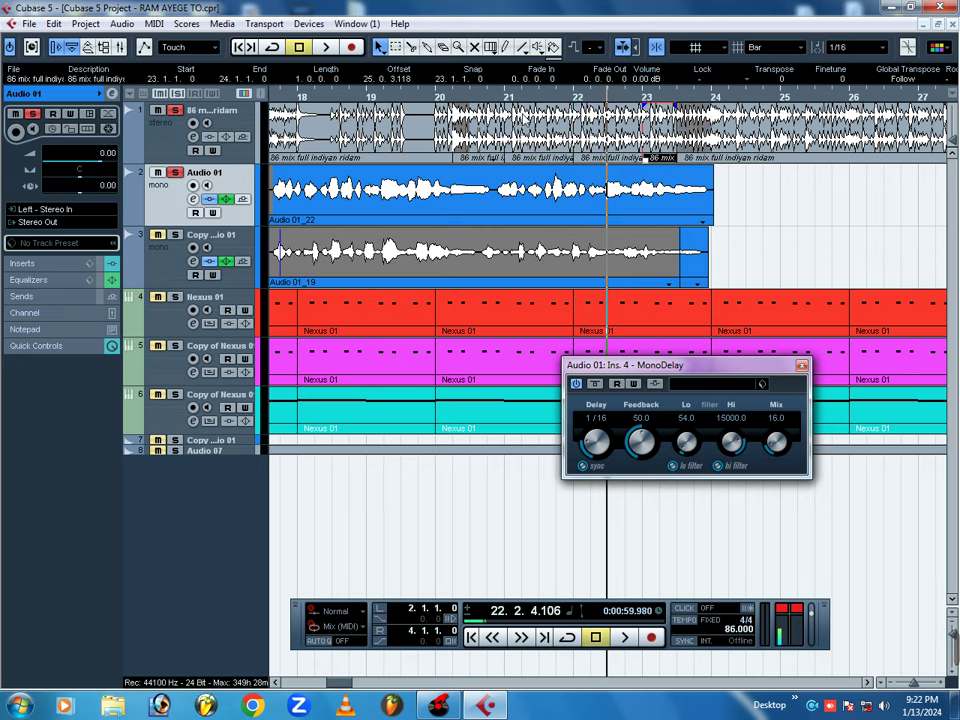
Step: Play the filled rhythm section with the vocal from about bar 21 to bar 25
click(521, 97)
key(space)
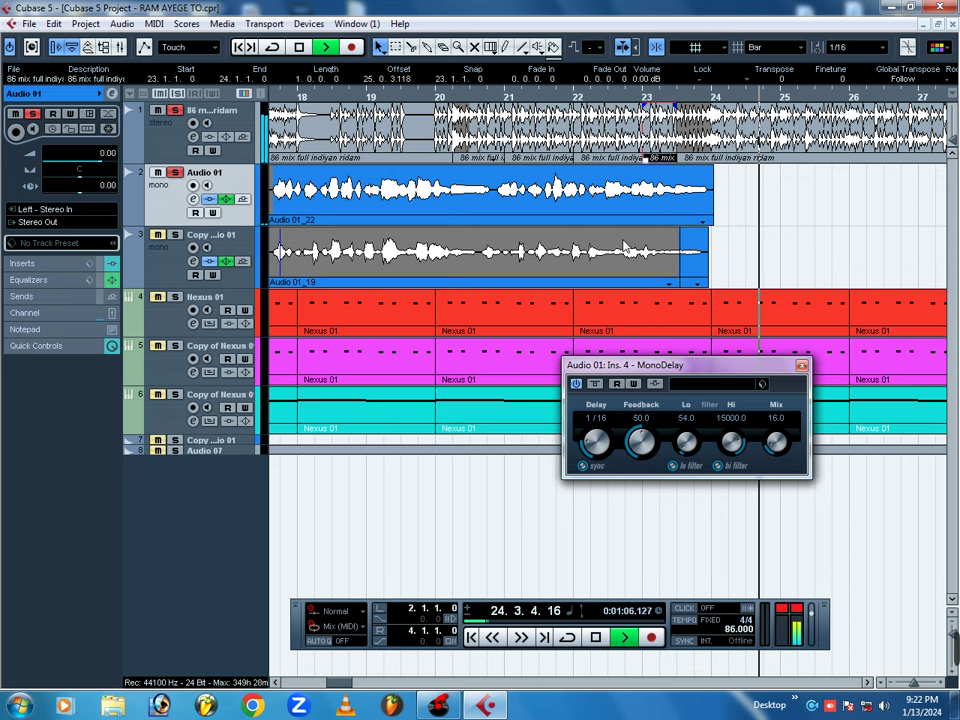
key(space)
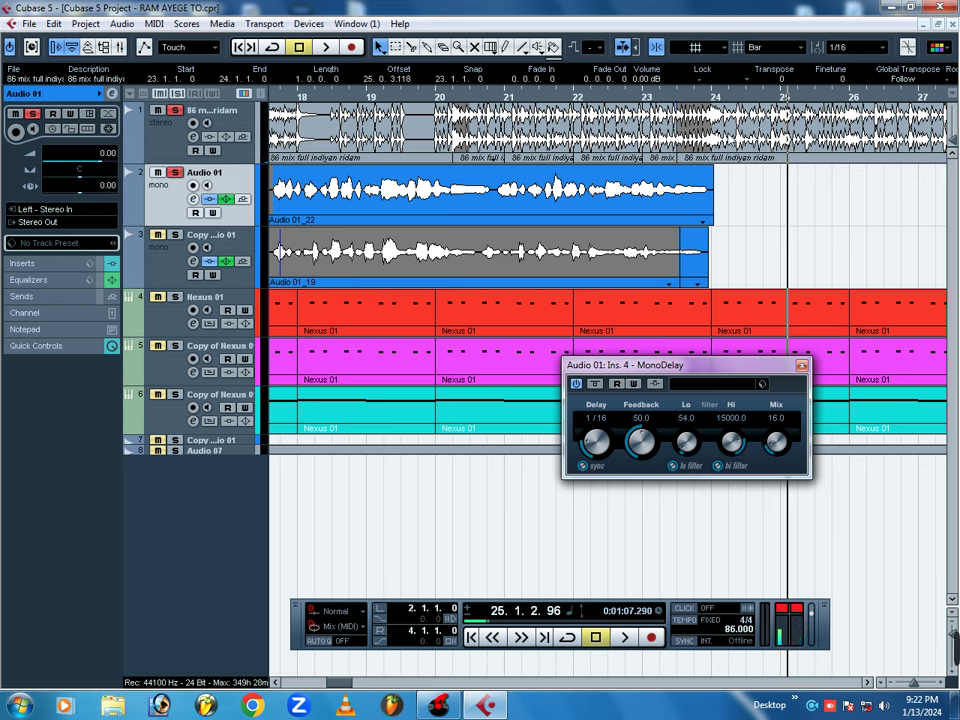
Step: Try to move the long rhythm event to 20.1.1, then return it to 23.3.1, leaving the playback position at 20.1.1
click(513, 141)
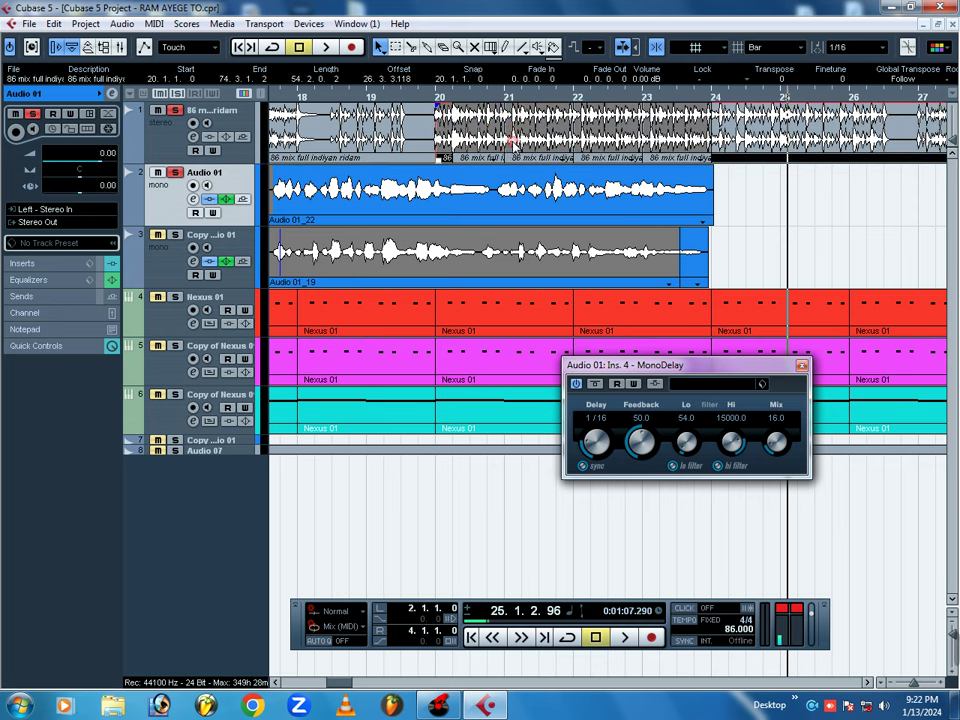
click(438, 101)
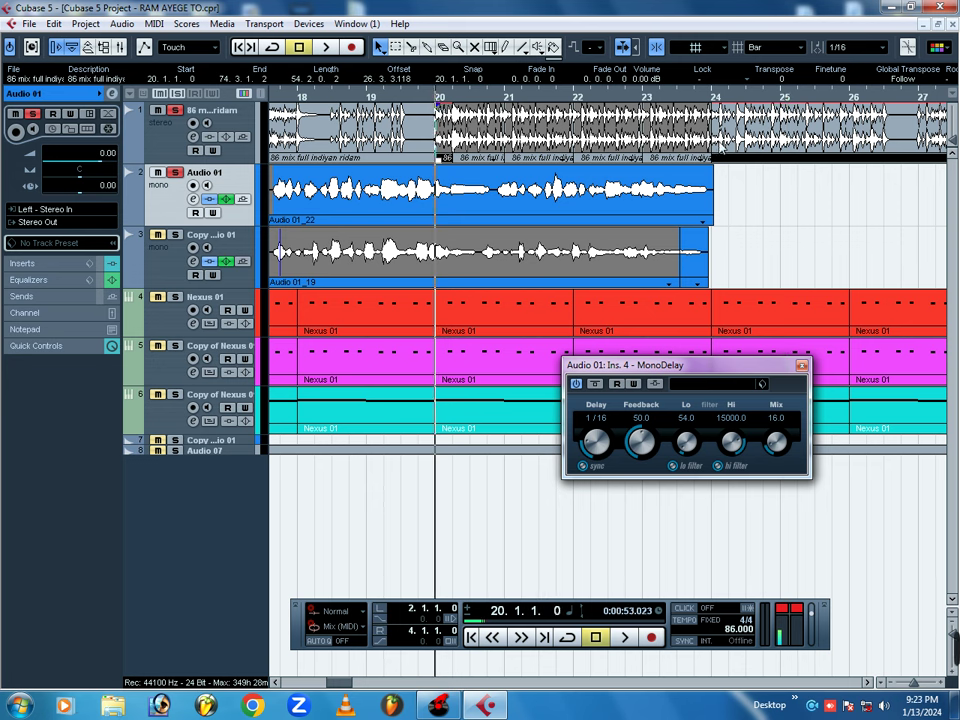
drag(726, 152, 679, 104)
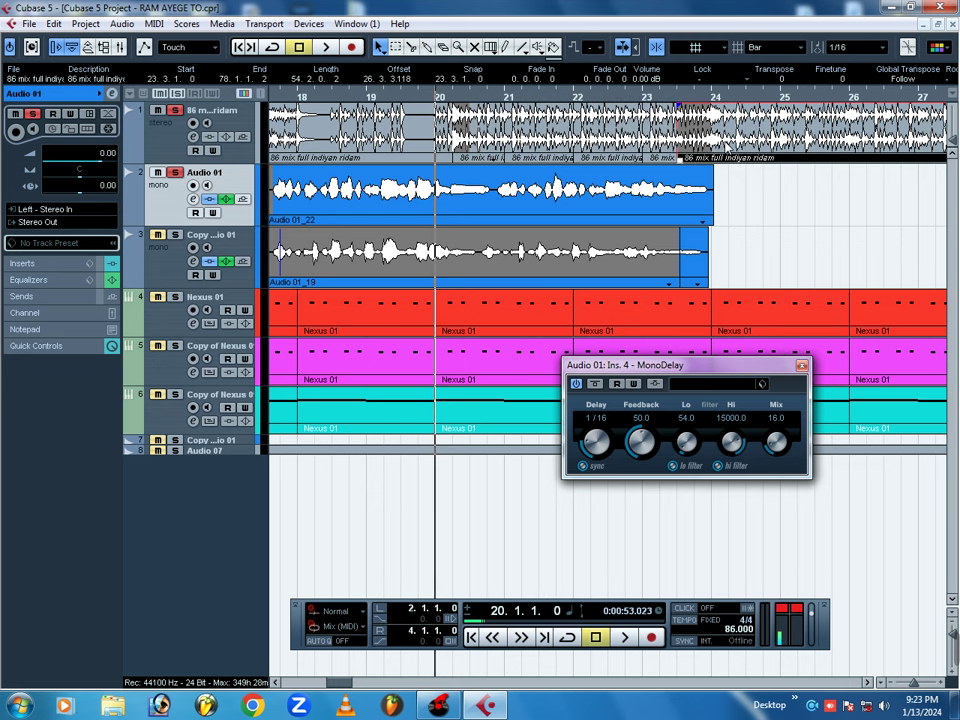
Step: Play the rhythm and vocal from 20.1.1, then replay the passage around bars 19 and 20
key(space)
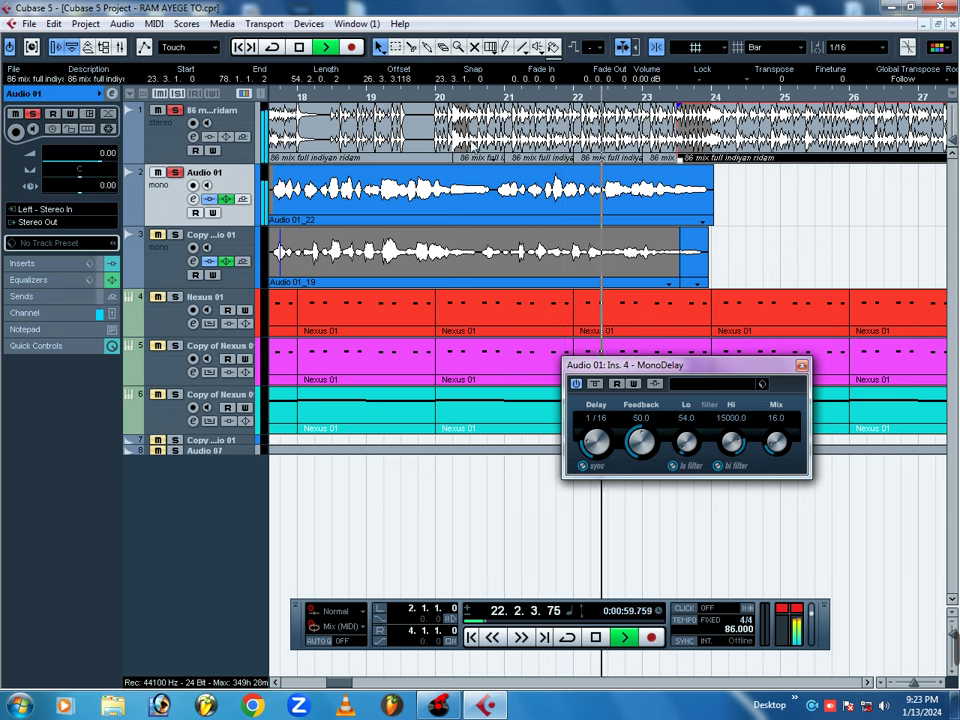
click(355, 97)
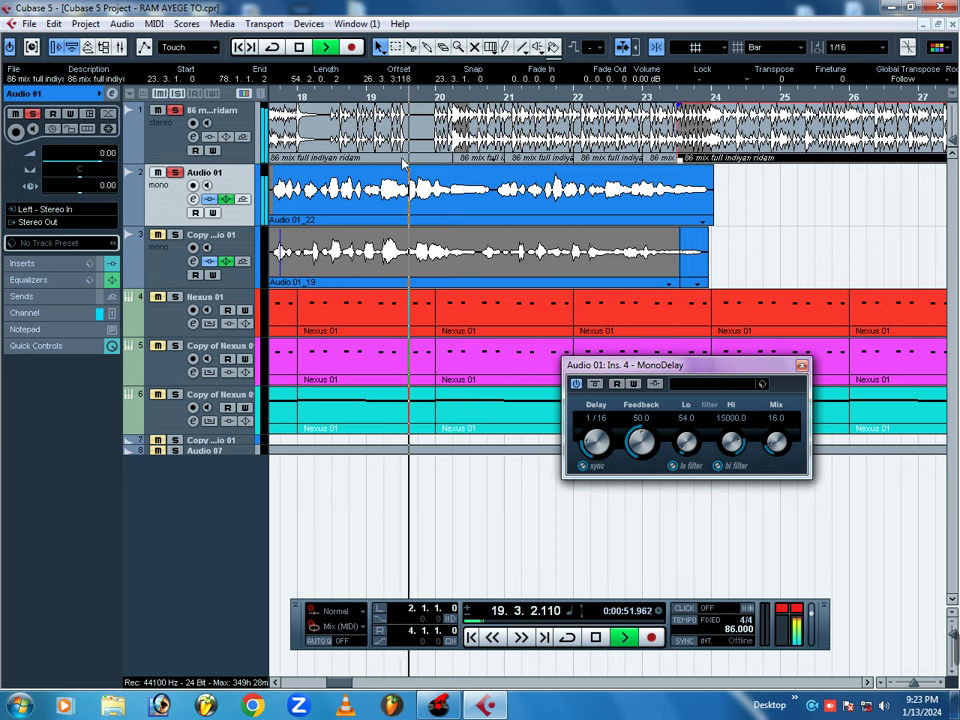
key(space)
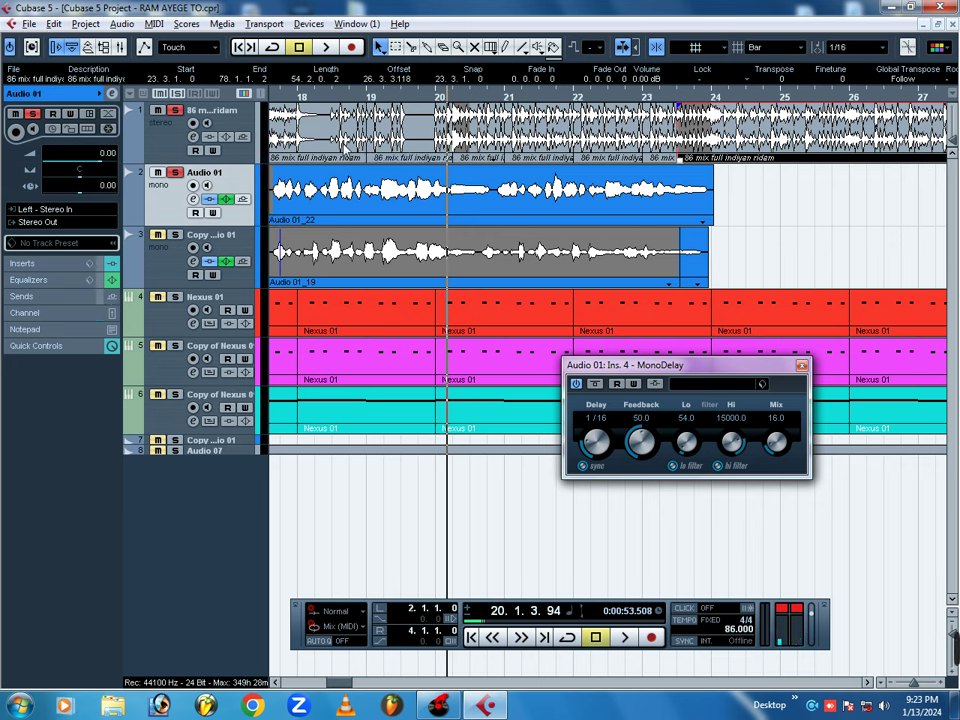
Step: Set the grid to Beat, split the rhythm event at 19.3.1 and copy the two-beat piece from 19.1.1 to 19.3.1
click(750, 44)
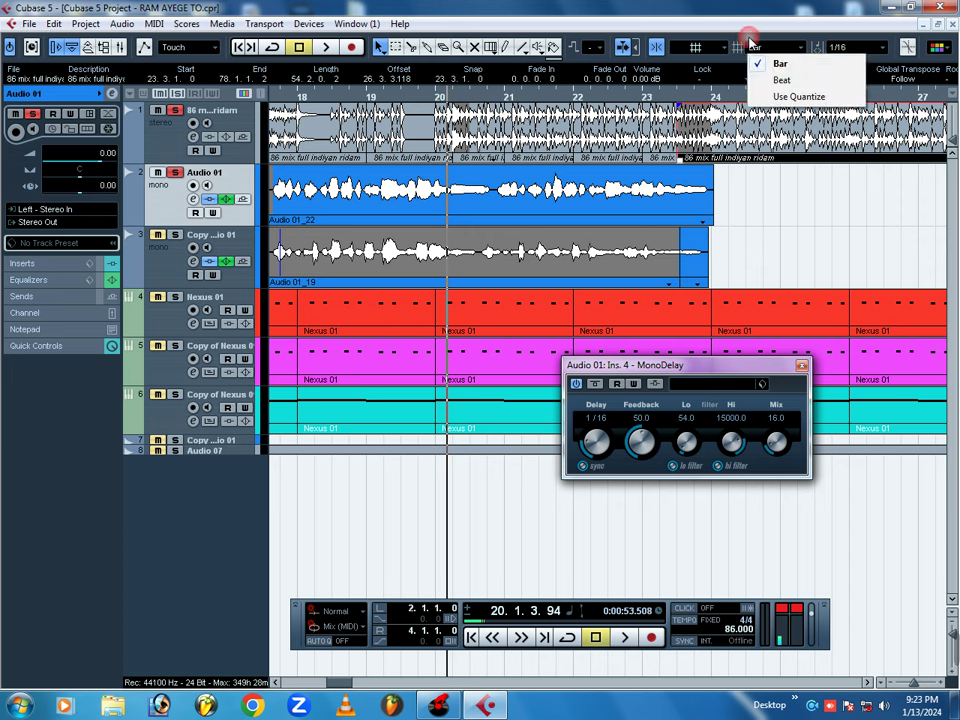
click(784, 82)
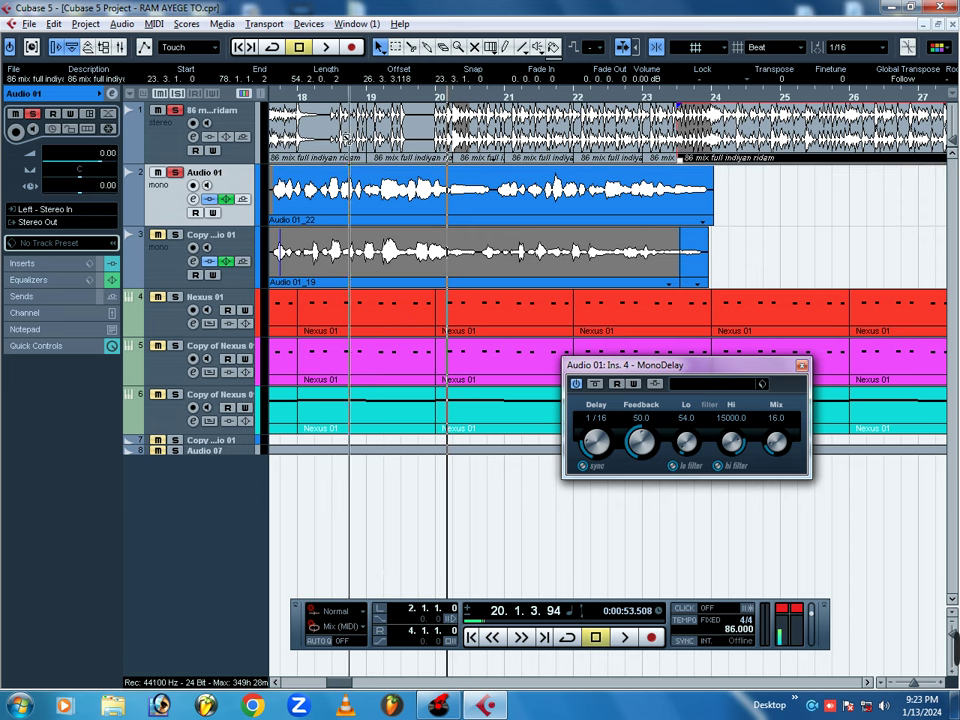
click(385, 135)
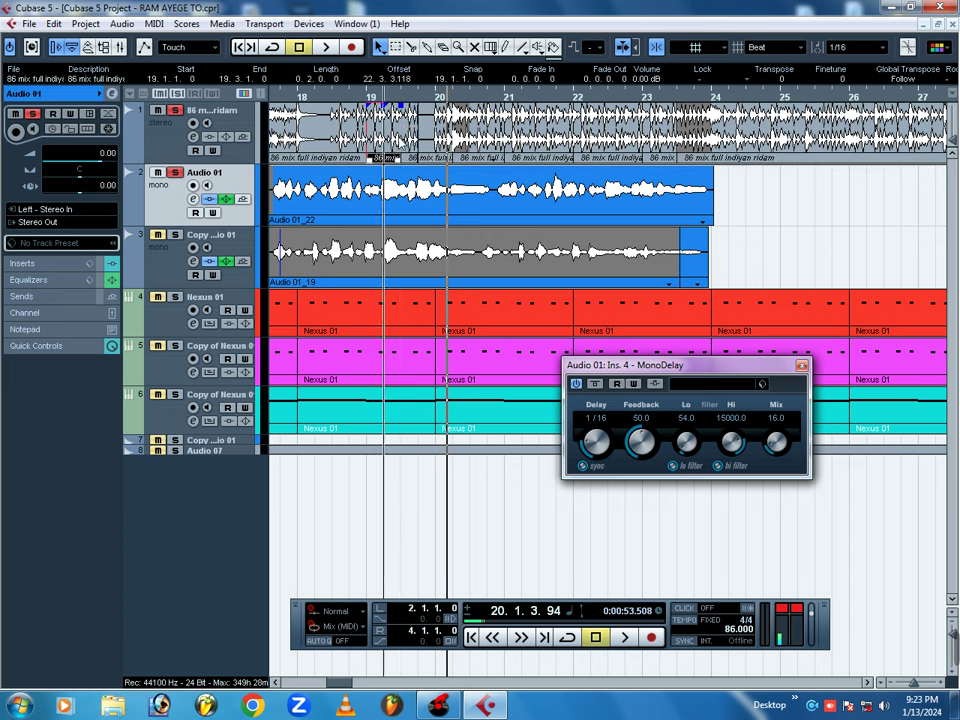
drag(385, 135, 420, 138)
Step: Play the repaired rhythm passage with the vocal to about 21.4, and show the whole vocal arrangement
key(space)
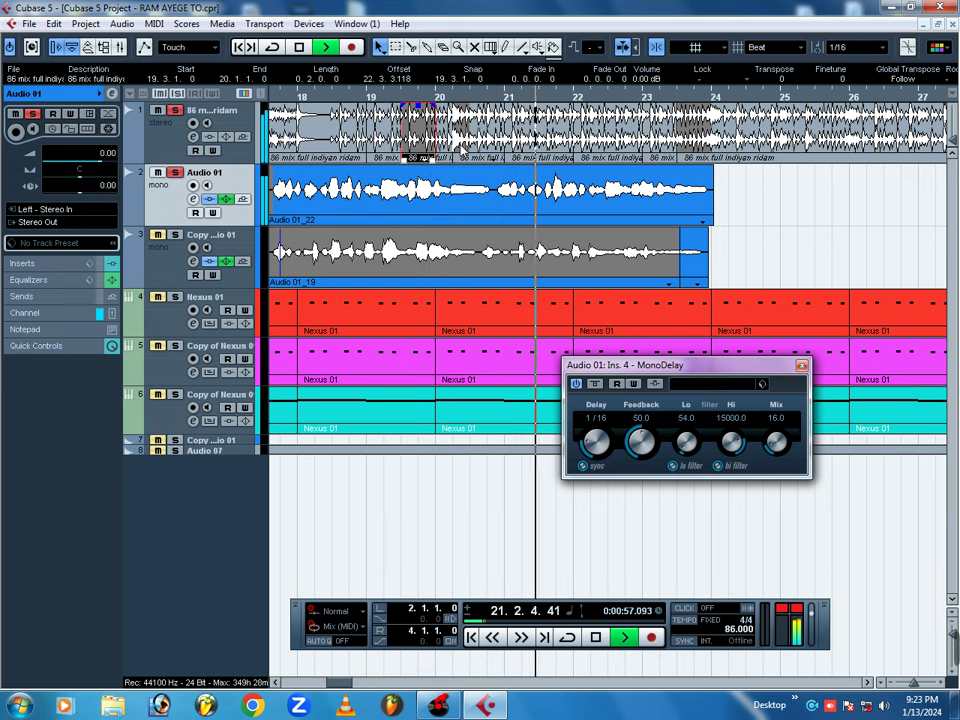
key(space)
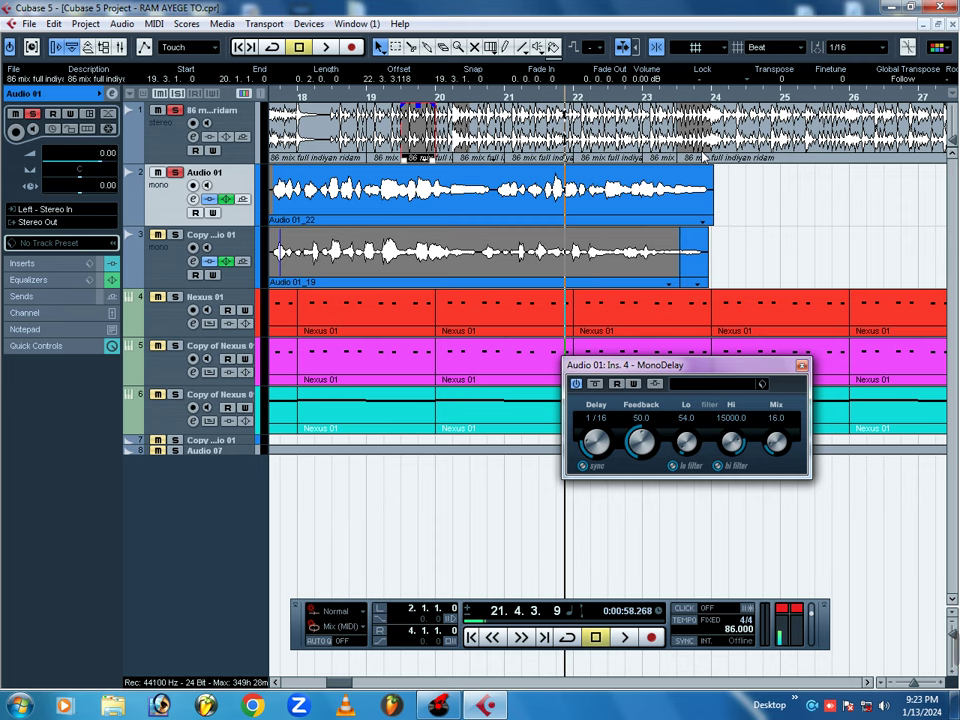
key(g)
key(g)
key(g)
key(g)
key(g)
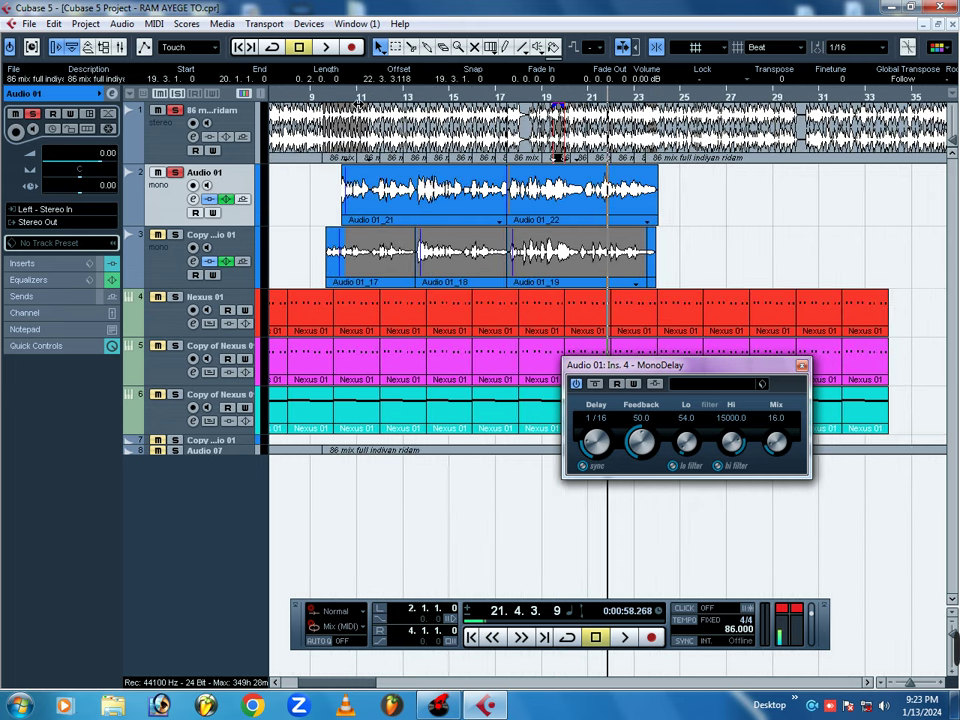
Step: Play the rhythm and vocal from around the vocal's start in bar 10 to about 13.4
click(350, 99)
key(space)
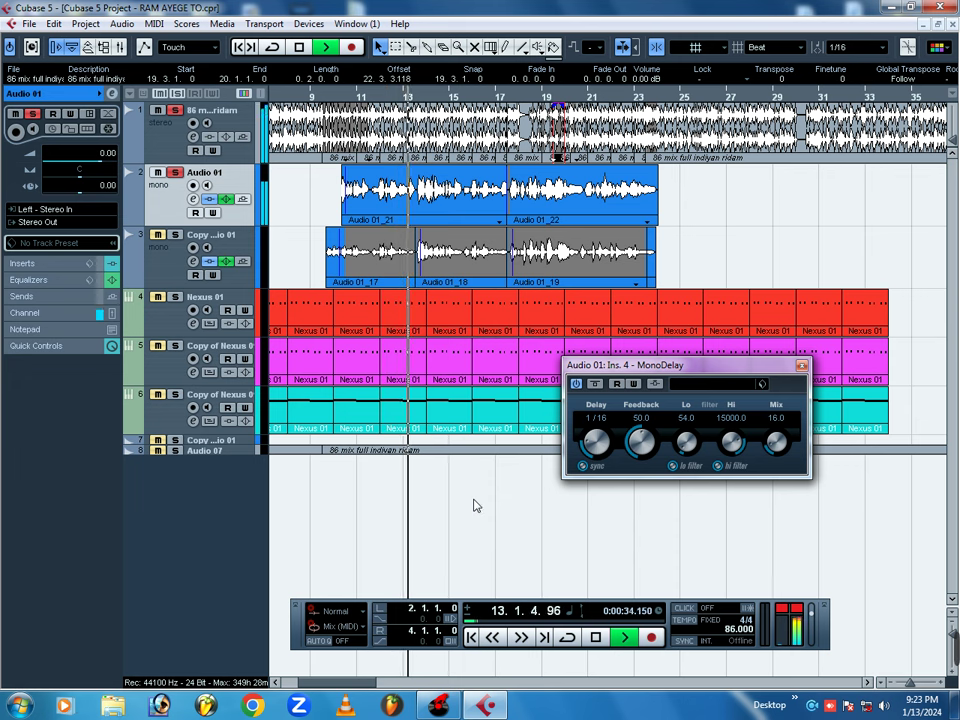
key(space)
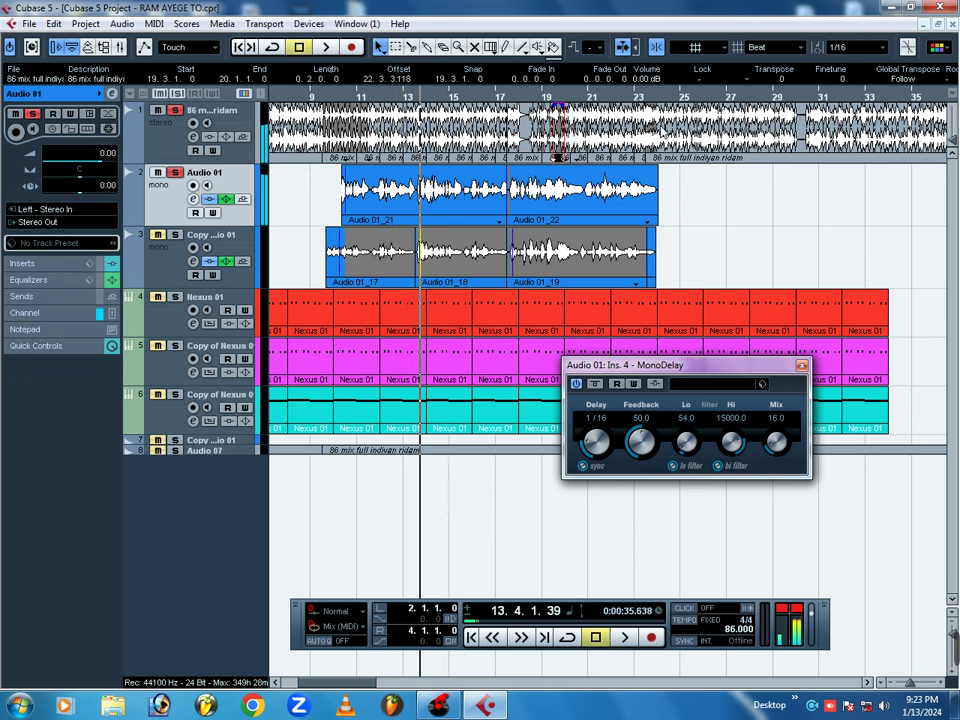
key(h)
key(h)
key(h)
key(h)
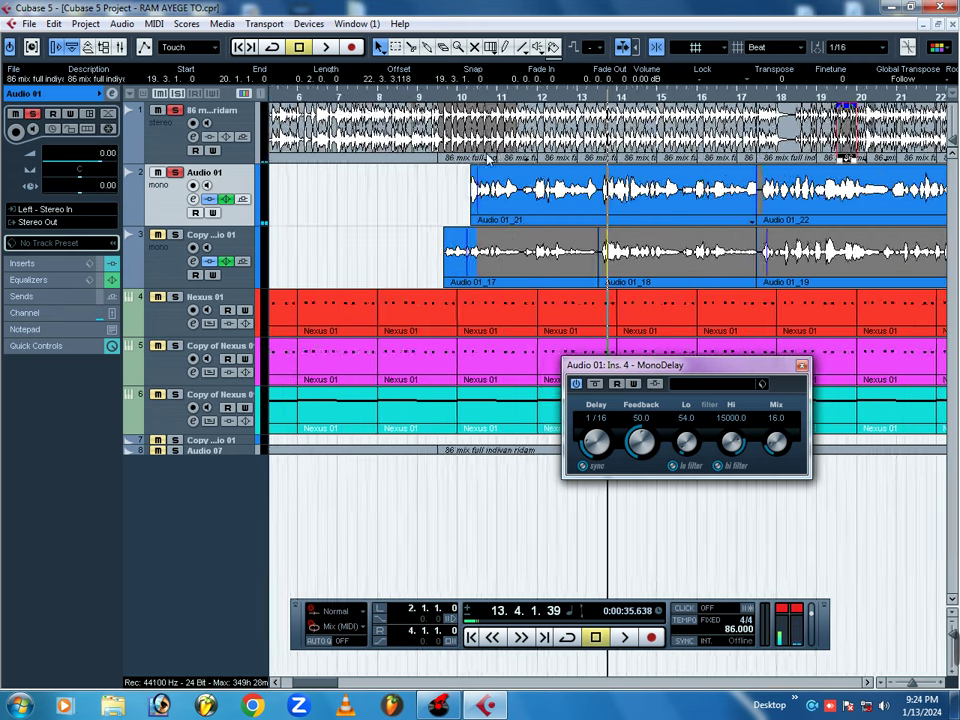
key(g)
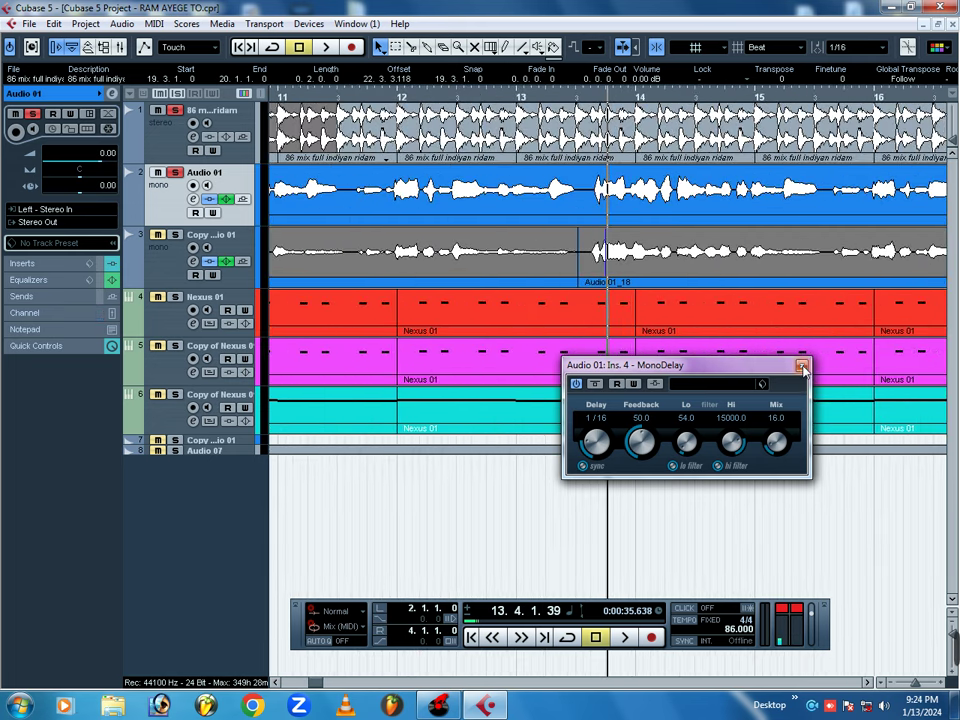
Step: Close the MonoDelay window and set the playback position to 23.1.1
click(803, 369)
key(g)
key(g)
key(g)
key(g)
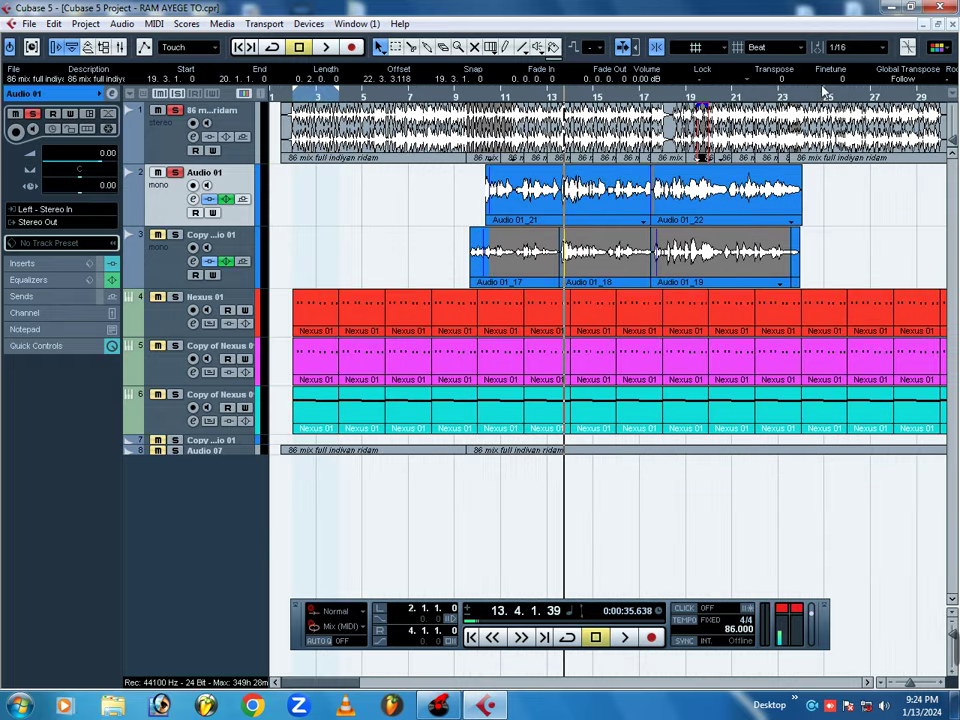
key(g)
click(695, 97)
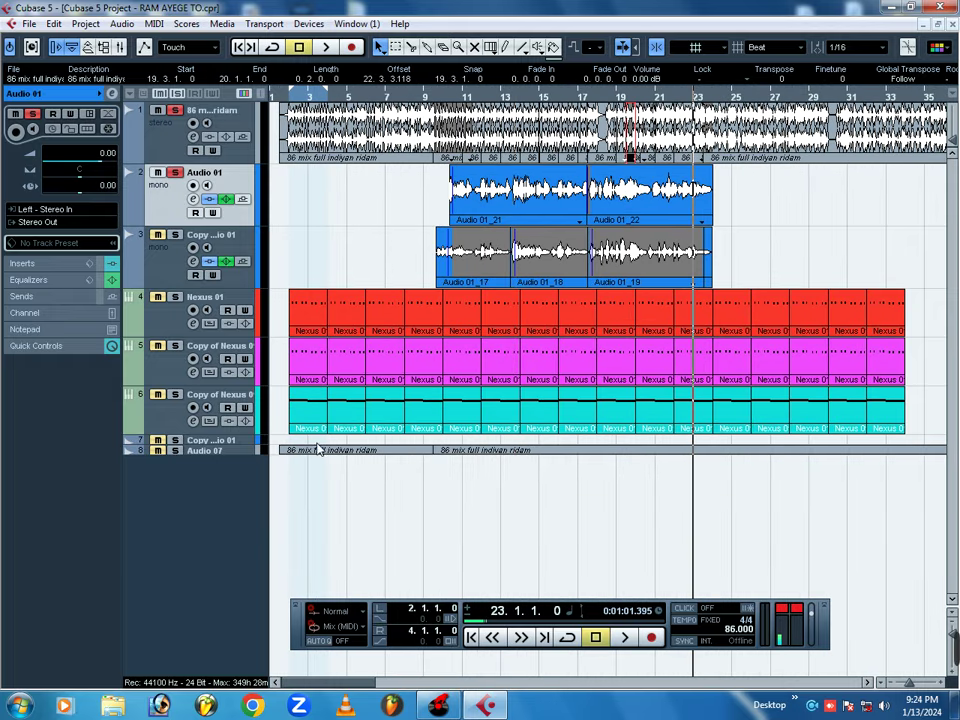
Step: Enlarge and solo the empty Copy of Audio 01 track, and place it directly above Audio 01
drag(235, 443, 237, 466)
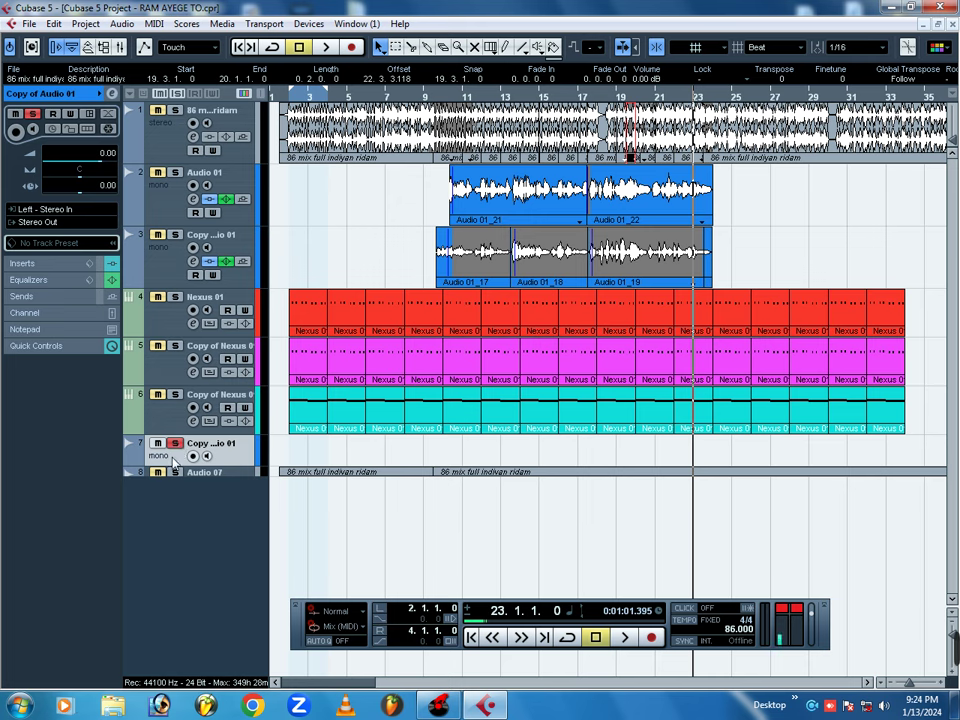
drag(181, 312, 190, 172)
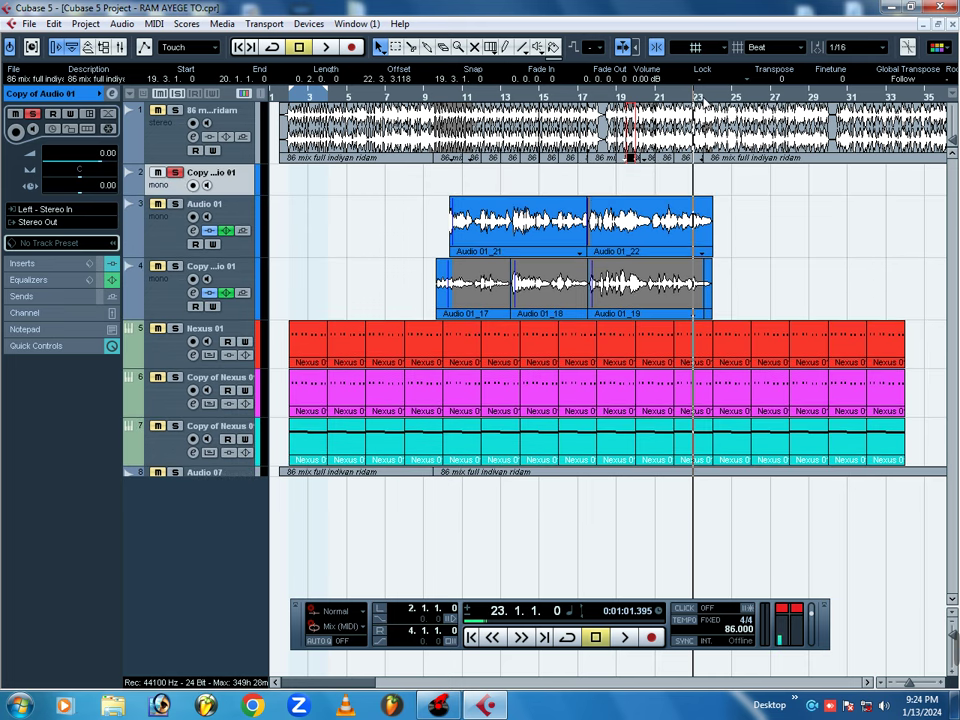
Step: Draw an empty four-bar part from 24.1.1 to 28.1.1 on the empty Copy of Audio 01 track, right after the vocal
click(707, 95)
key(h)
key(h)
key(h)
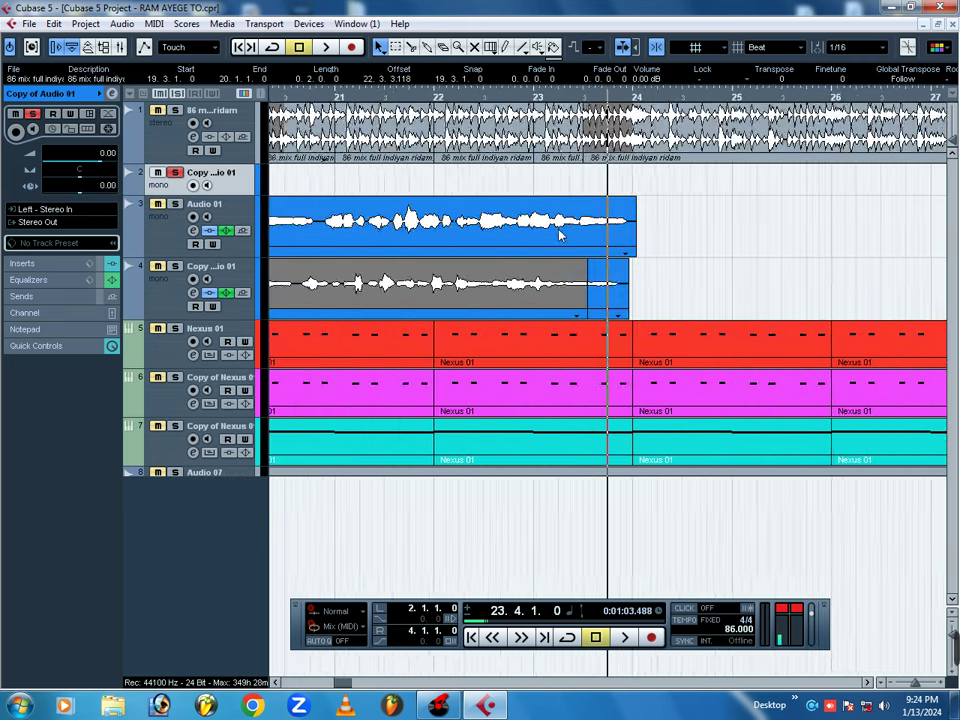
key(g)
key(g)
key(g)
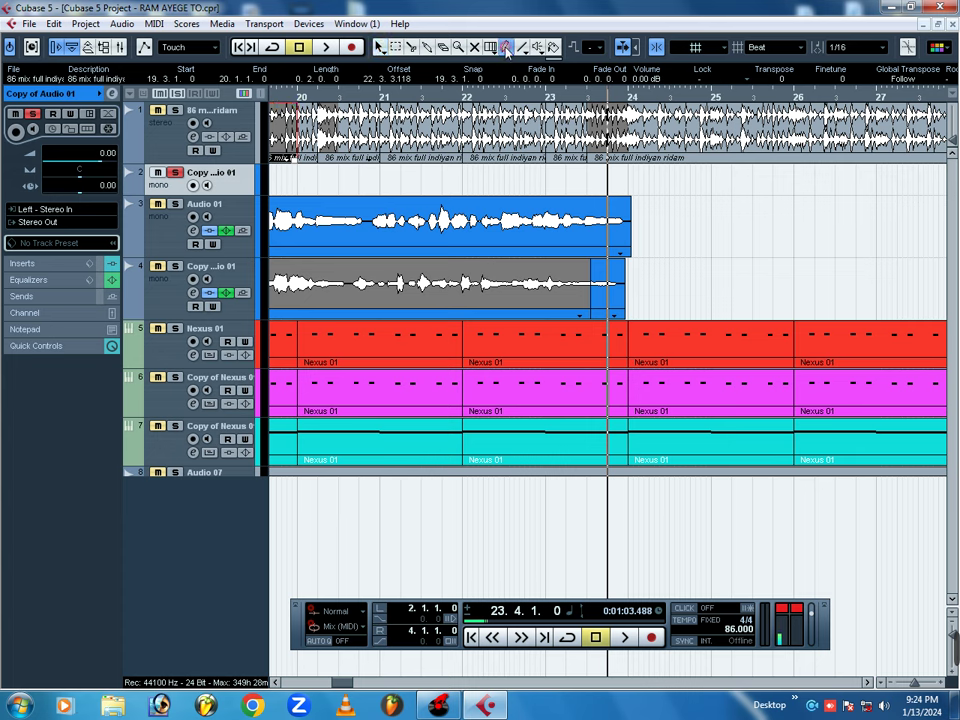
mouse_move(628, 180)
mouse_down()
mouse_move(907, 172)
mouse_move(891, 172)
mouse_up()
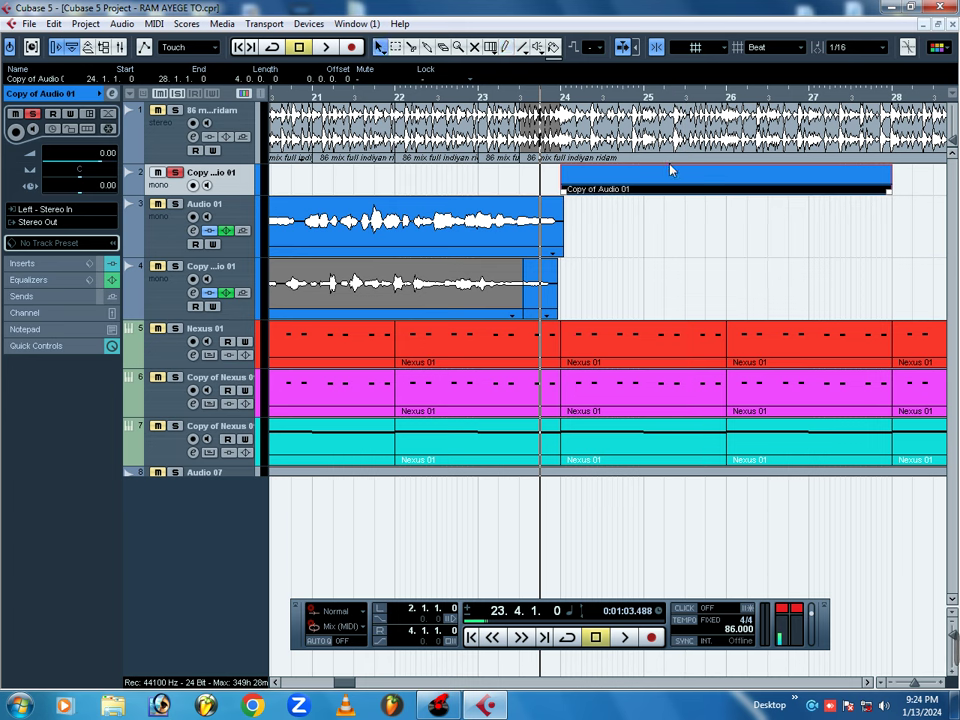
Step: Duplicate the empty four-bar part to 28.1.1 and set the playback position to 29.4.1
scroll(666, 176, down, 5)
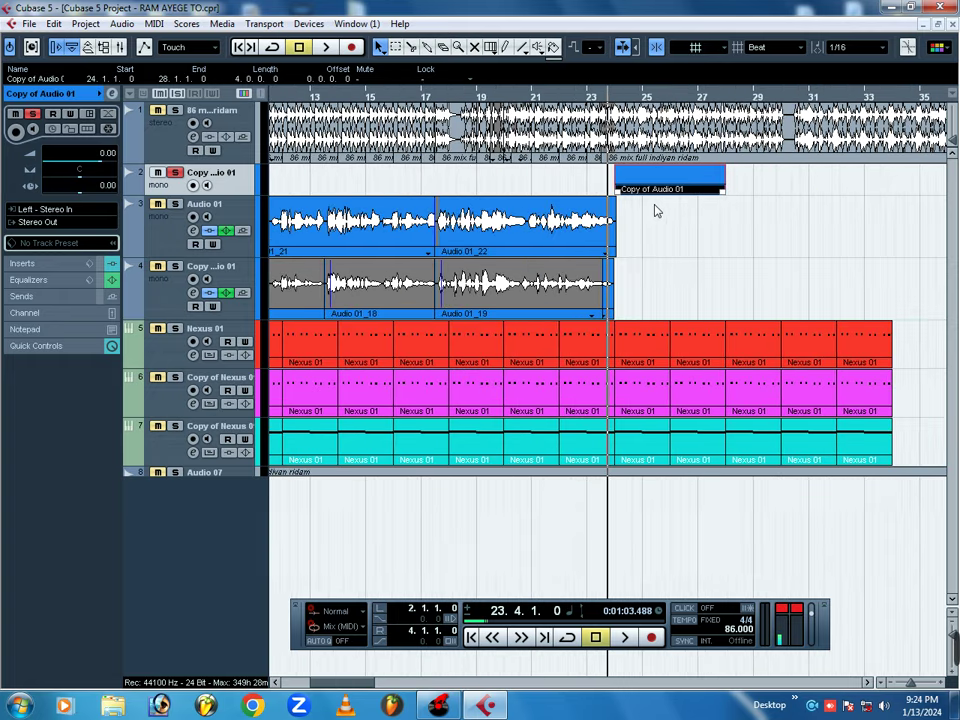
scroll(656, 210, down, 1)
drag(628, 188, 713, 190)
click(747, 96)
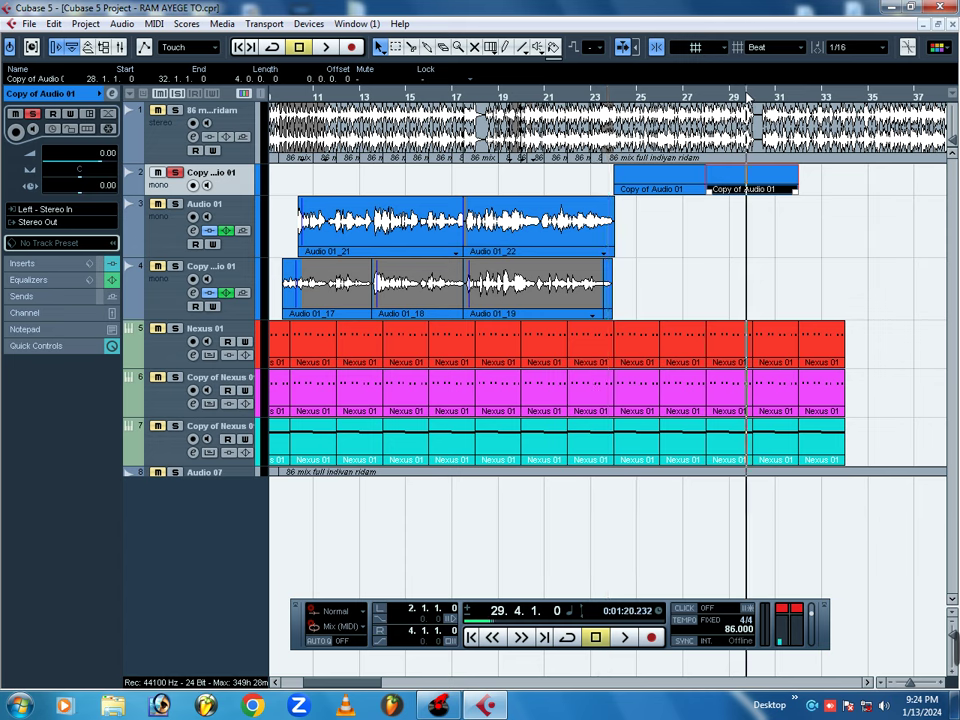
scroll(343, 184, up, 5)
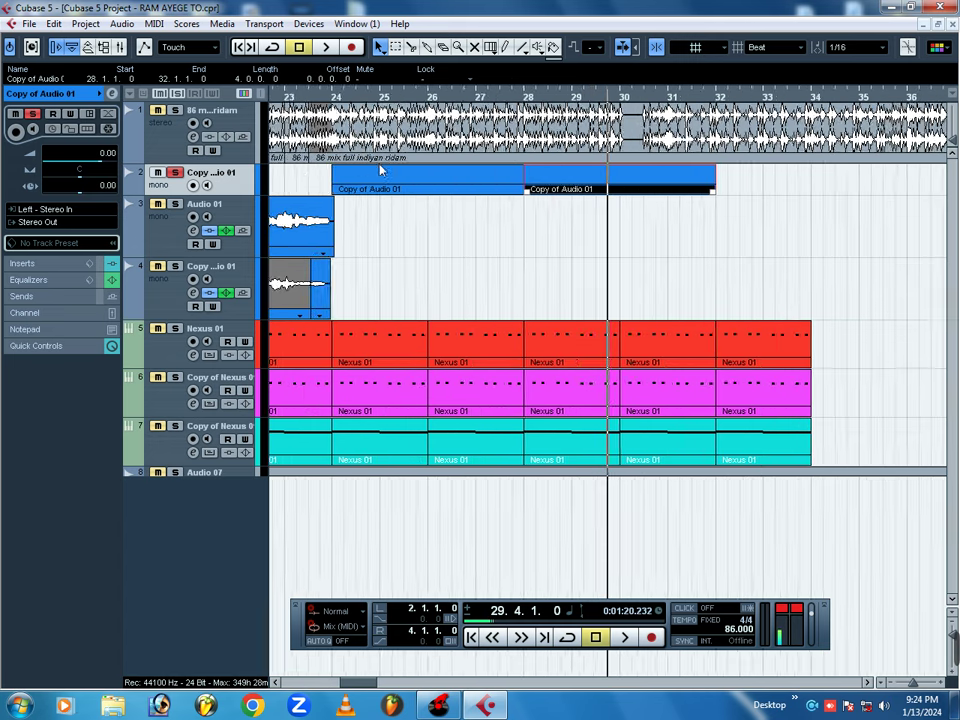
scroll(390, 178, down, 8)
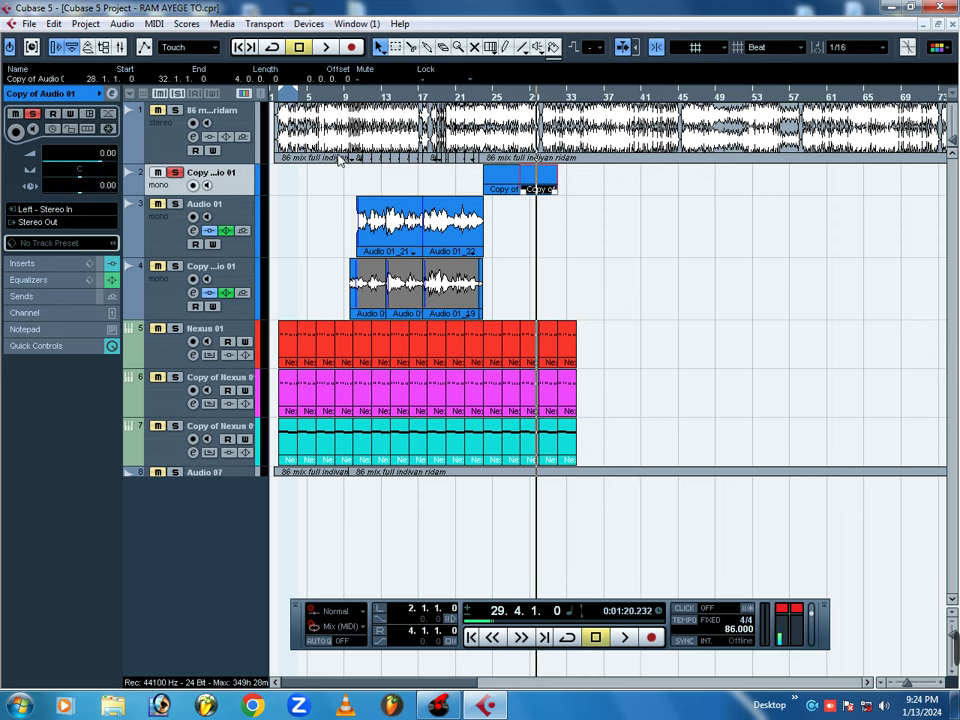
Step: Trim the start of the last long rhythm event to about bar 59 and copy the opening rhythm event to 24.1.1
click(340, 159)
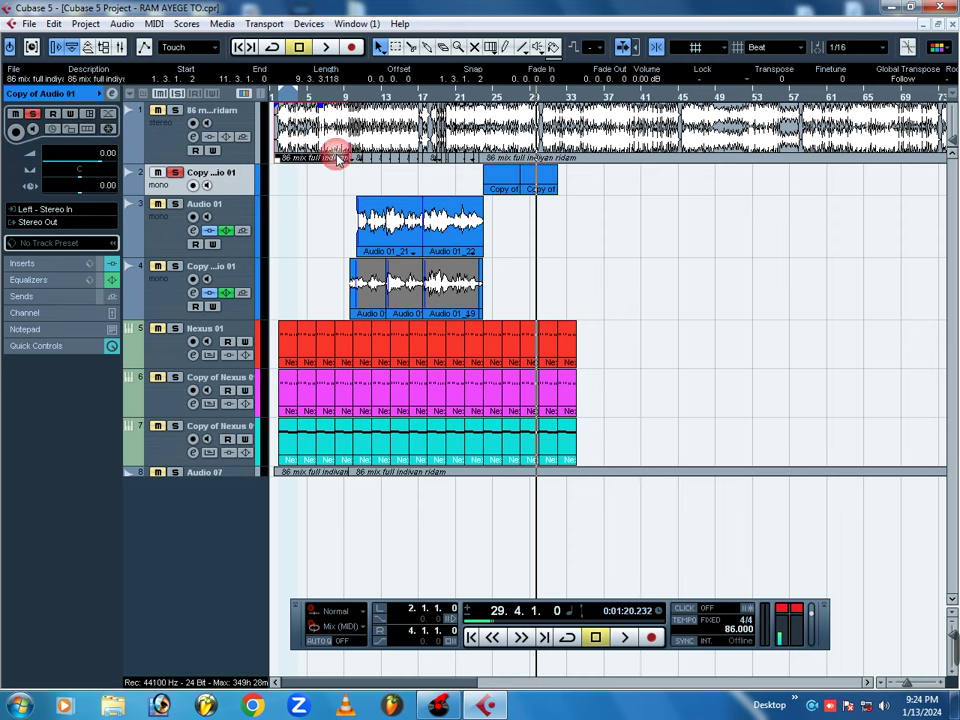
click(487, 159)
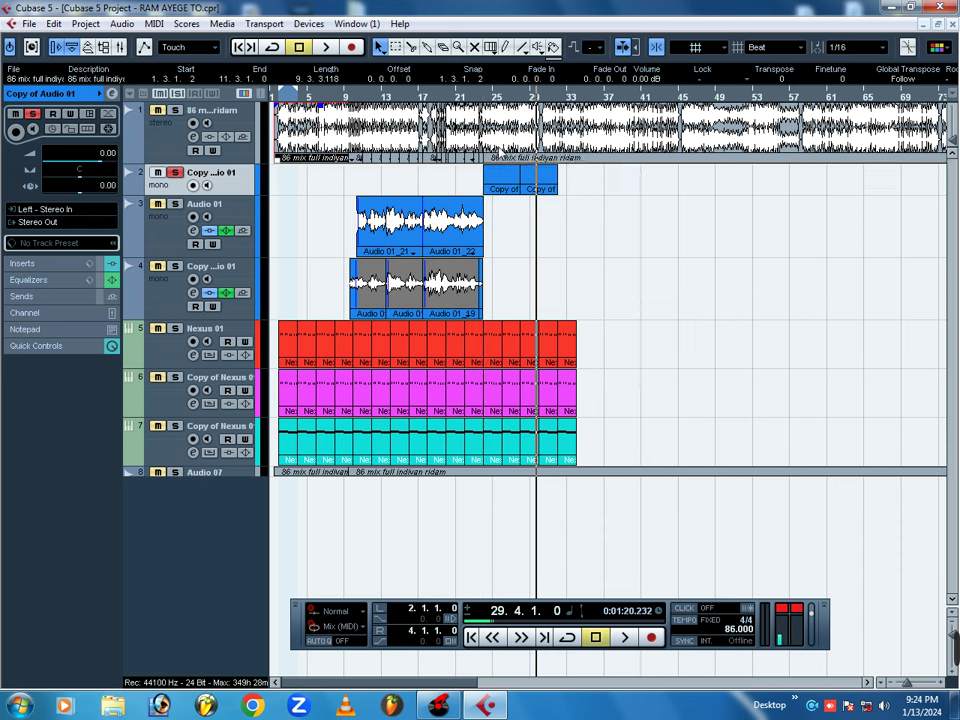
drag(490, 135, 808, 138)
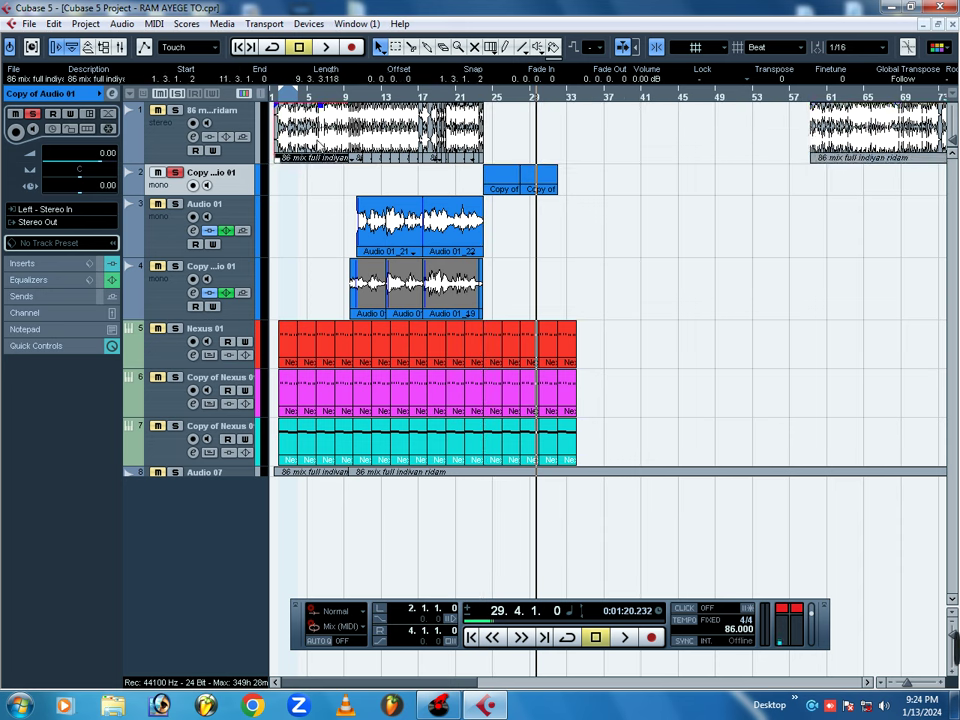
drag(560, 130, 510, 130)
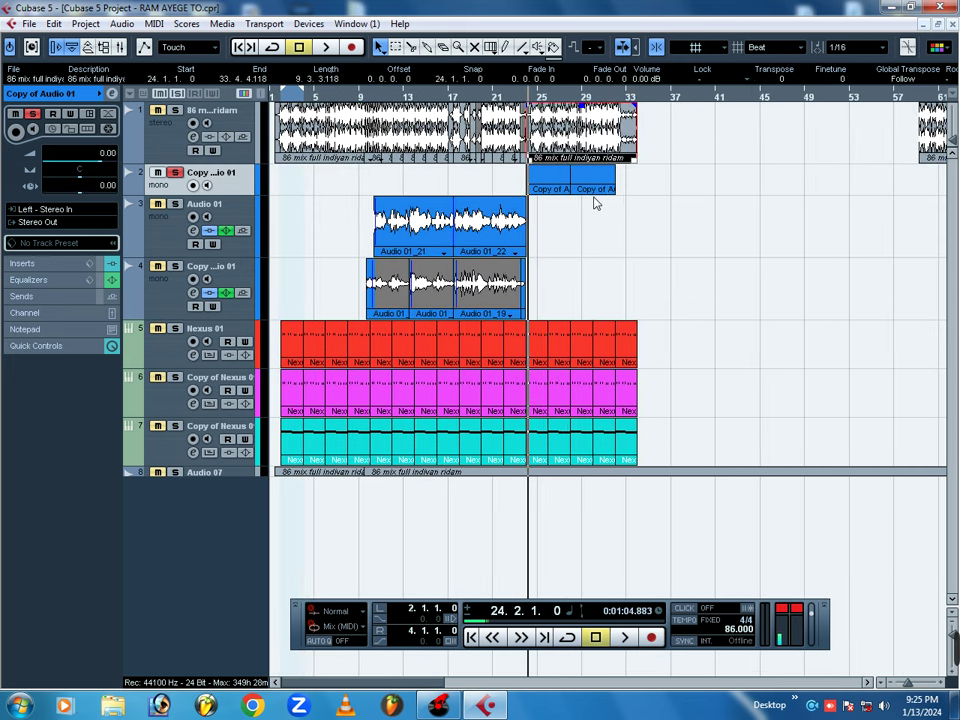
Step: Cut two beats off the start of the copied rhythm event and align it to 24.1.1
key(h)
key(h)
key(h)
key(h)
drag(580, 158, 600, 130)
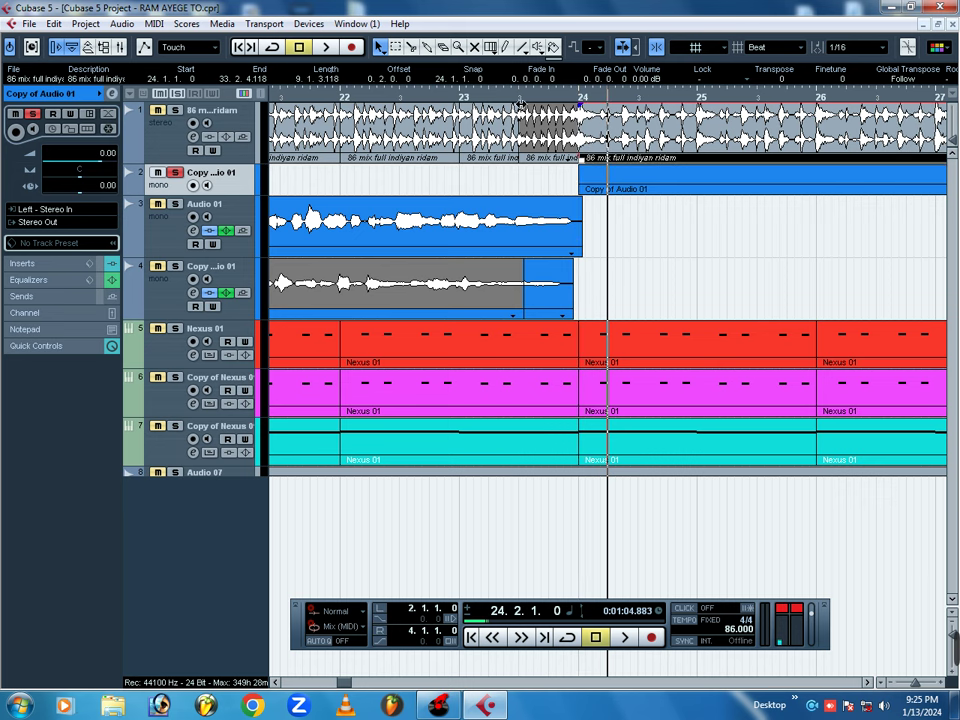
Step: Solo the rhythm track and play from about 23.2.1 through the copied rhythm section to about 32.1
drag(490, 96, 517, 158)
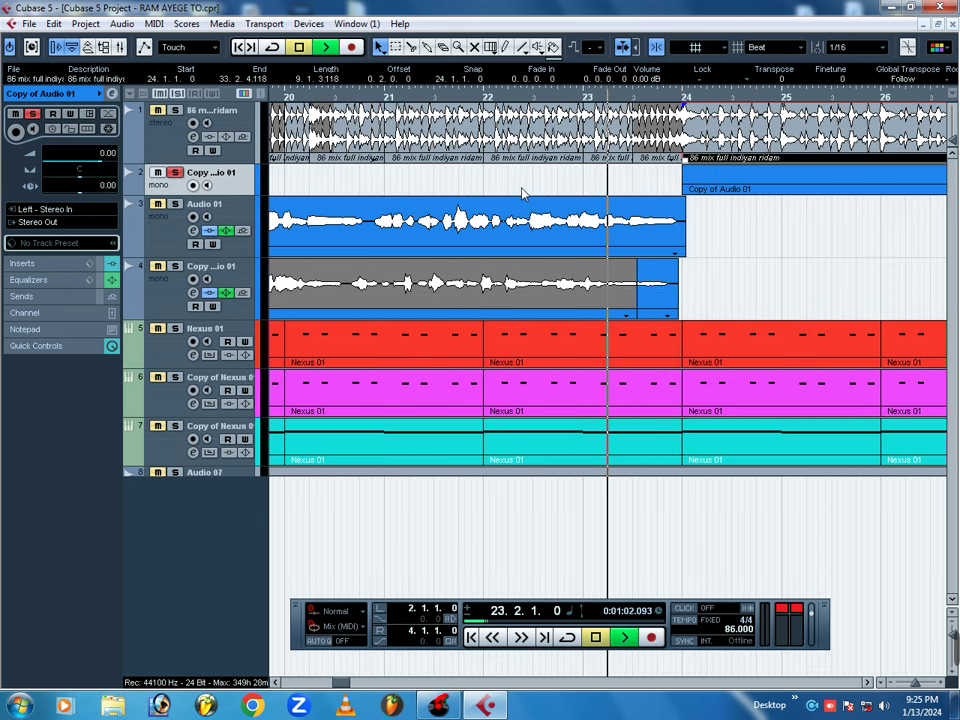
key(space)
click(174, 111)
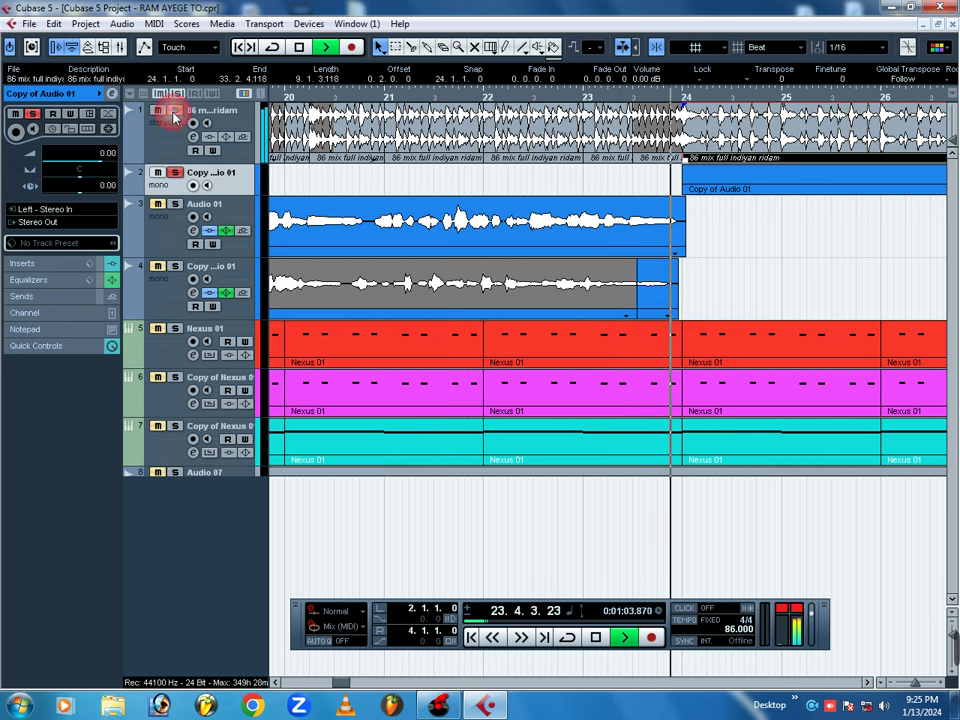
scroll(593, 276, down, 3)
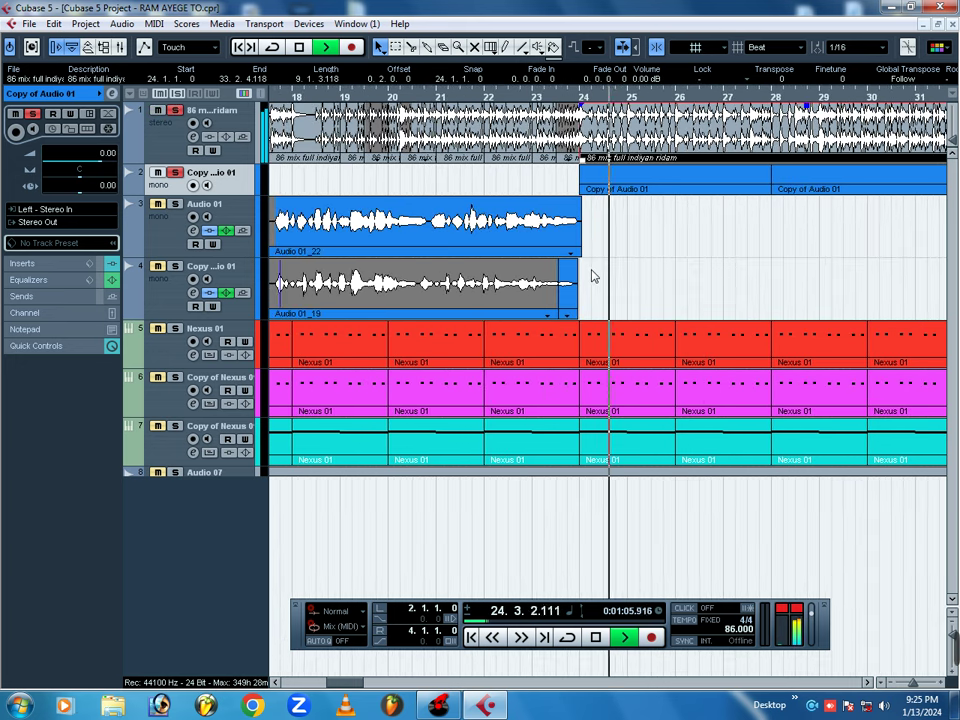
scroll(593, 276, down, 2)
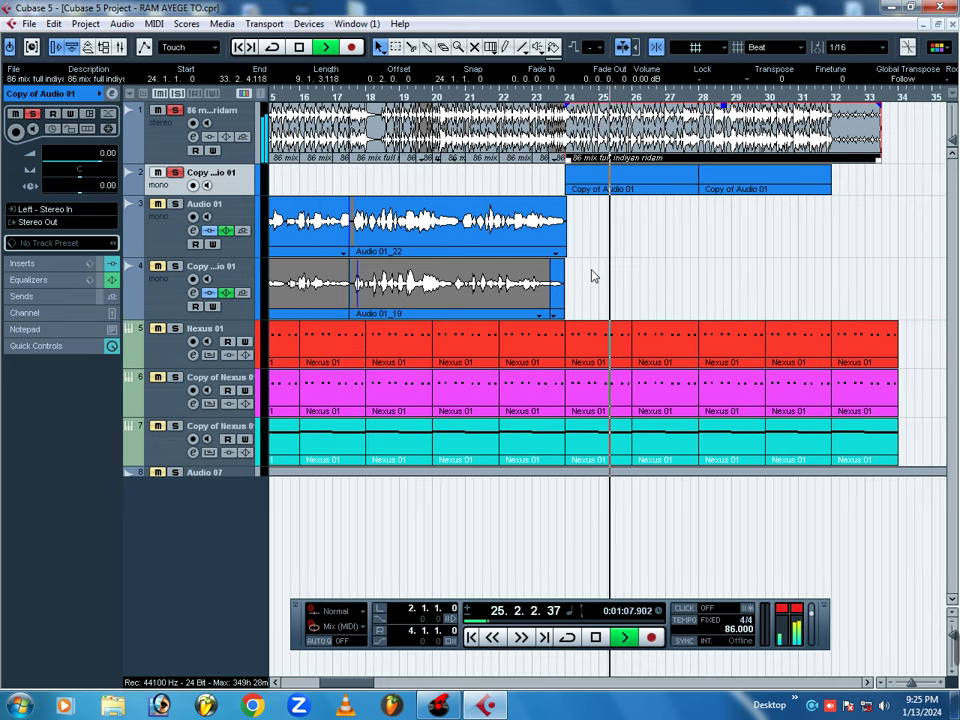
scroll(593, 276, up, 3)
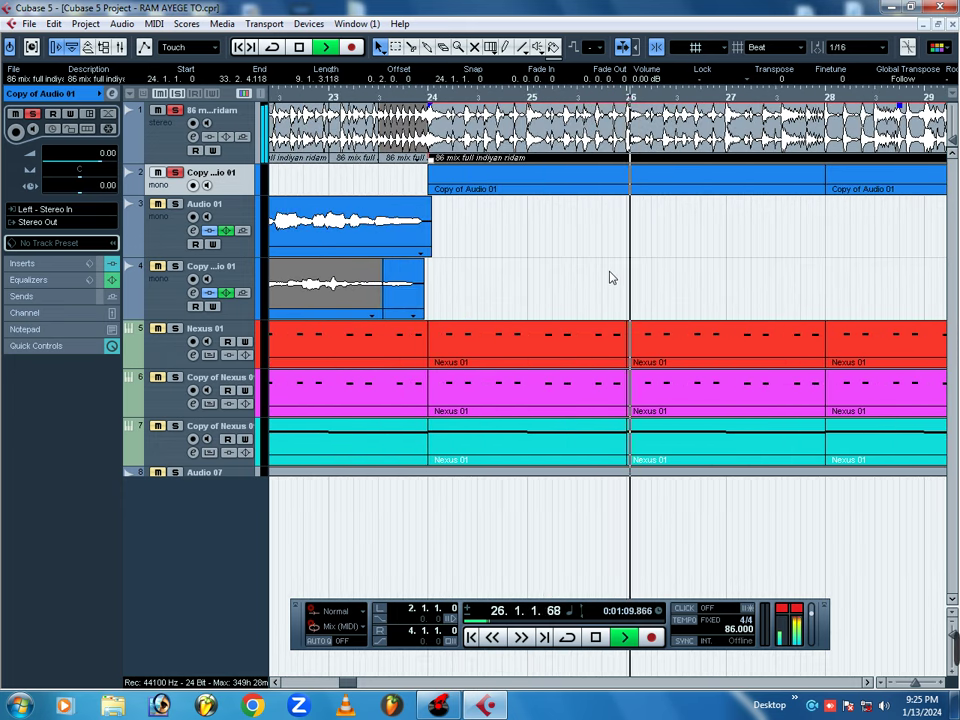
scroll(612, 278, down, 1)
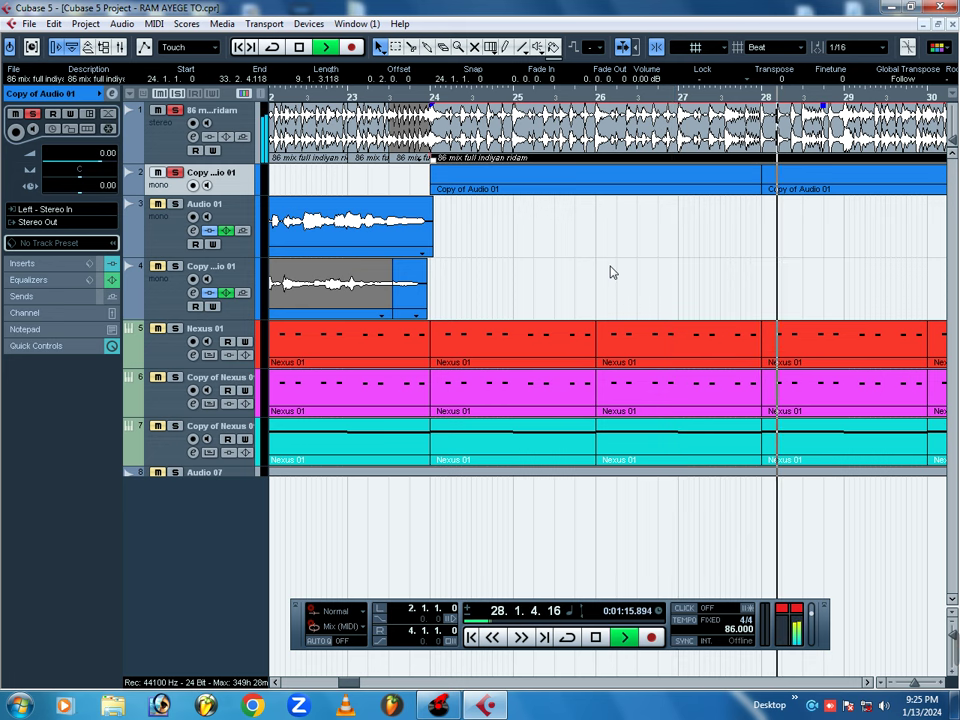
scroll(612, 272, down, 1)
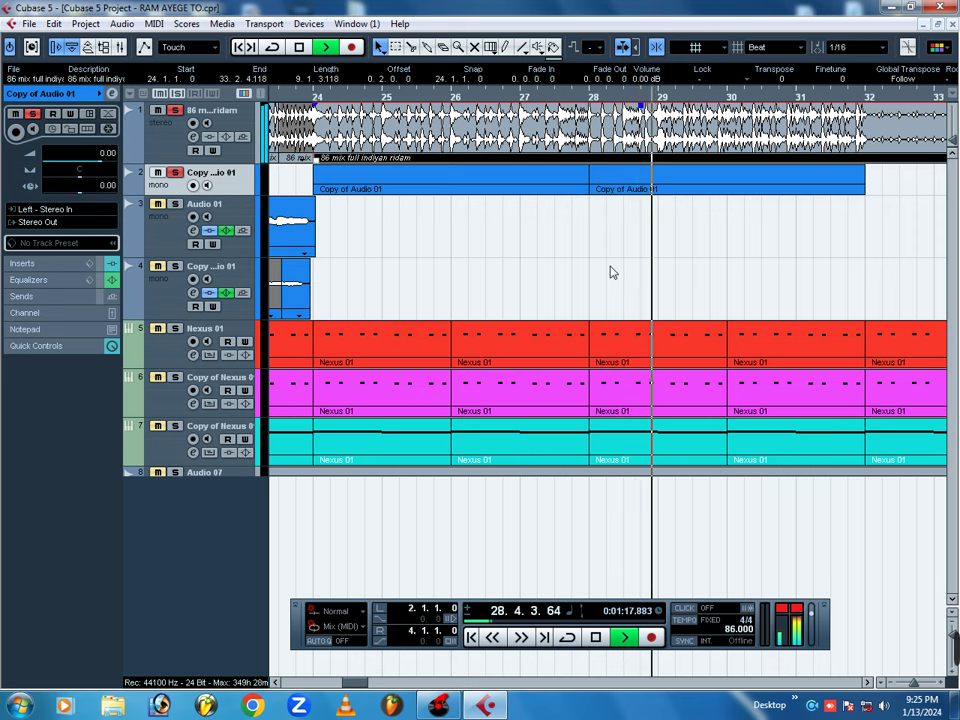
scroll(612, 272, down, 1)
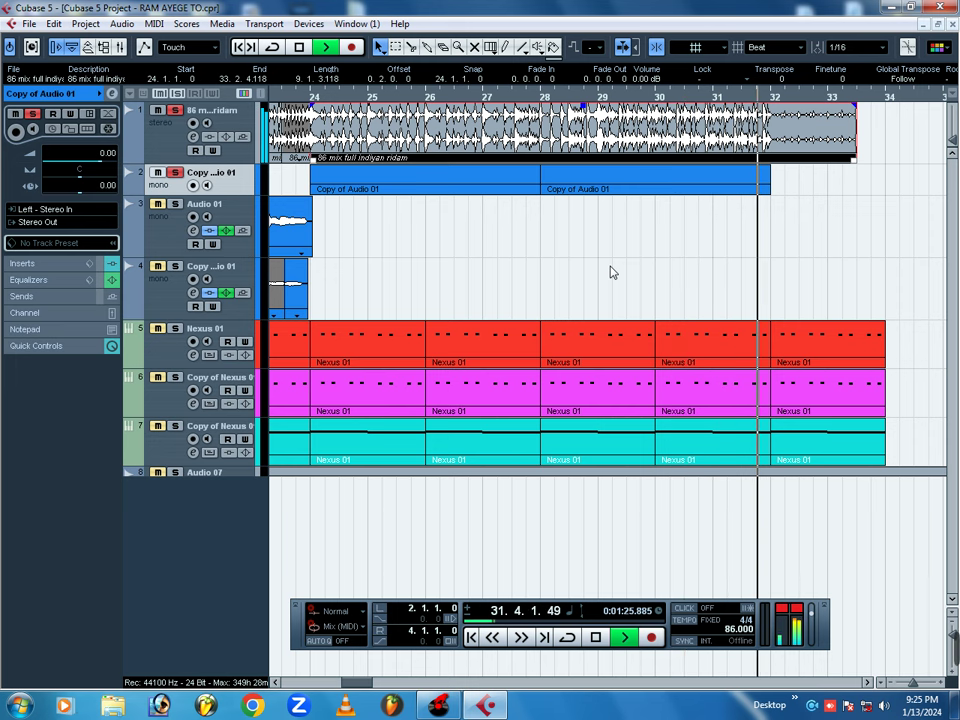
key(space)
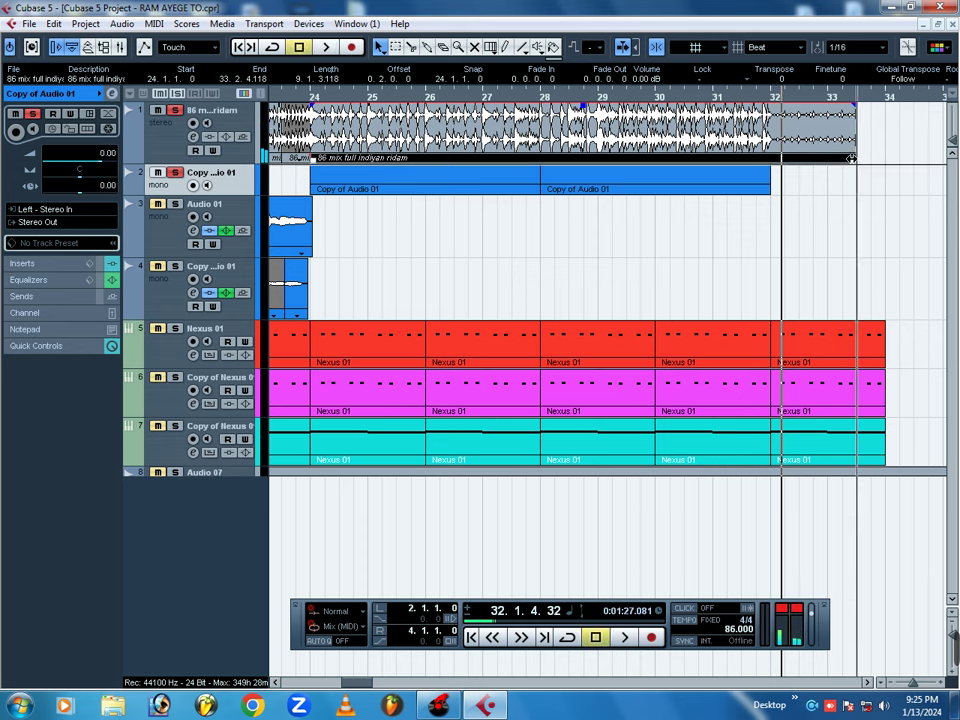
Step: Trim the end of the copied rhythm event to 32.1.1, in line with the end of the empty parts
drag(855, 158, 765, 148)
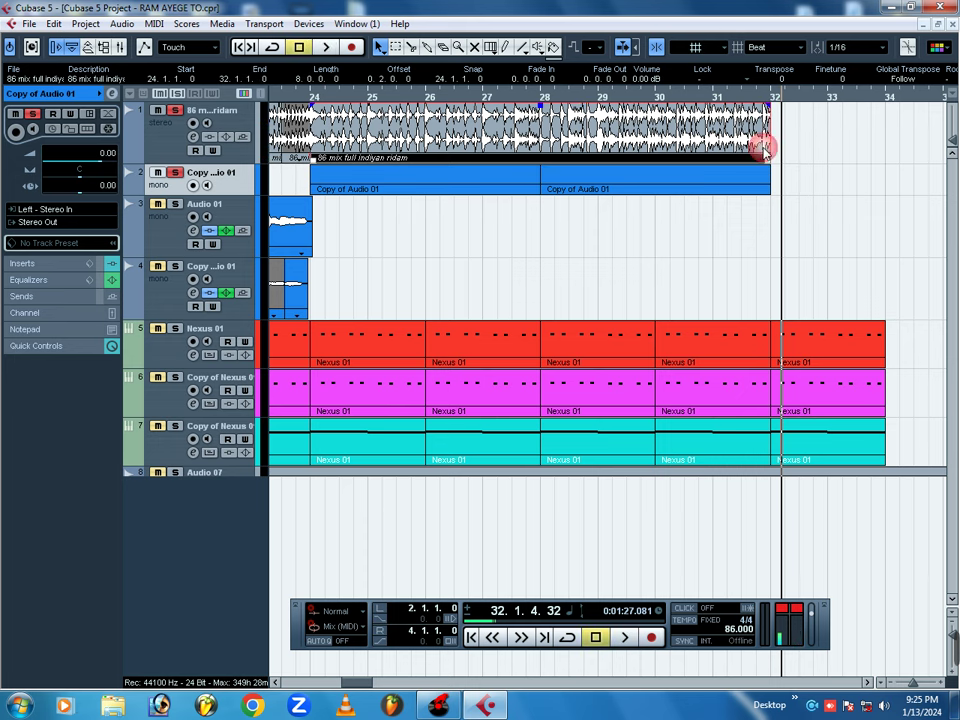
scroll(525, 304, down, 5)
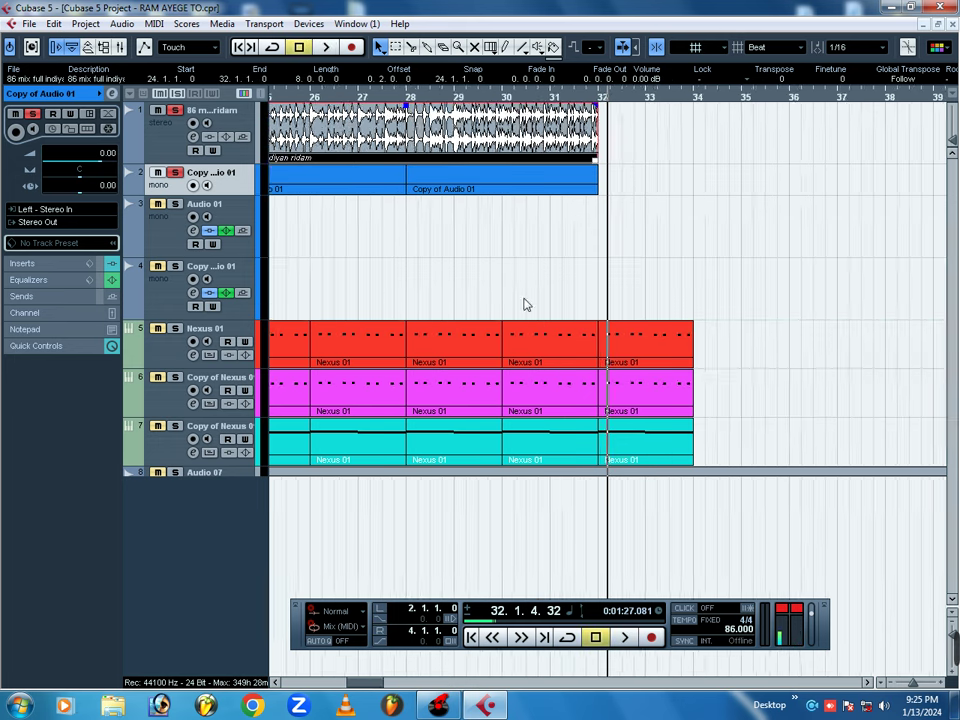
scroll(308, 163, down, 4)
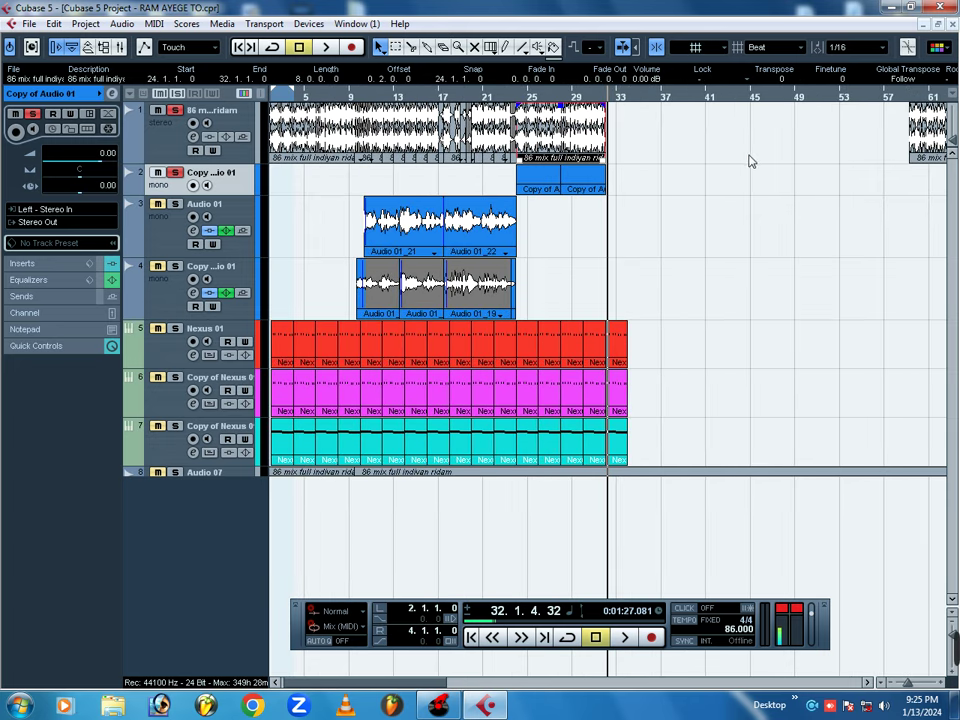
Step: Move the remaining rhythm event from around bar 59 to 33.1.1 and play it from about bar 41
click(759, 95)
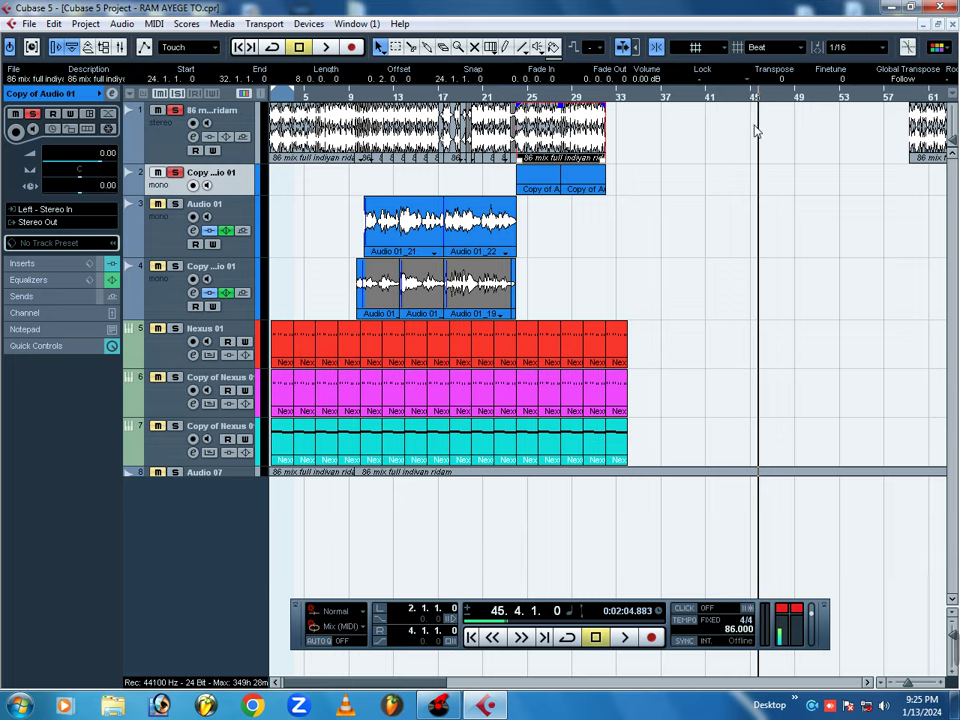
scroll(757, 131, up, 3)
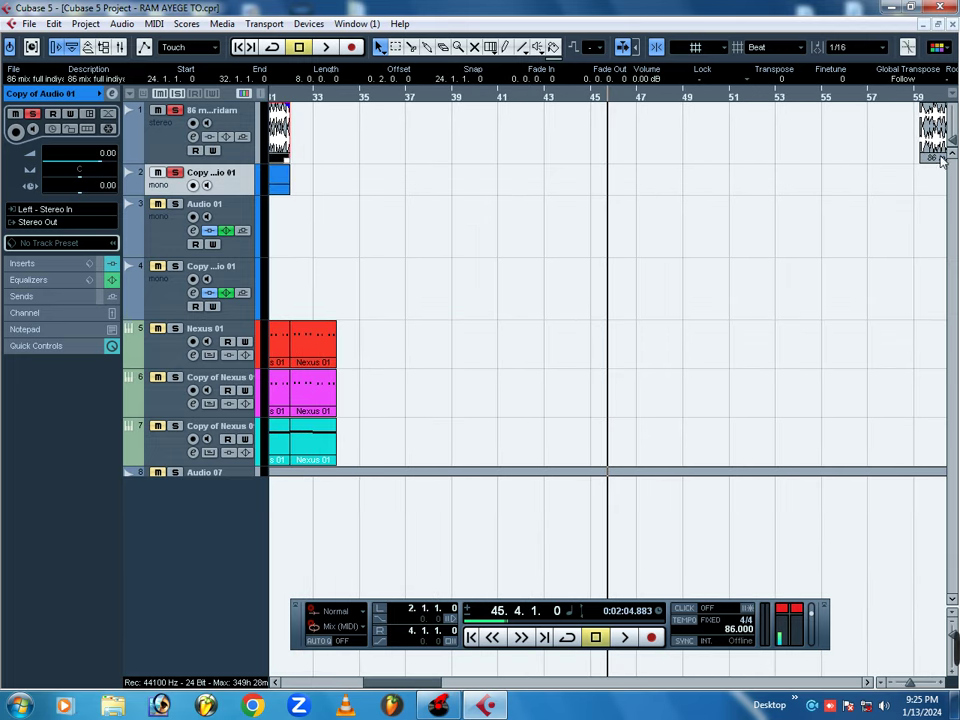
drag(940, 150, 358, 155)
click(519, 96)
key(space)
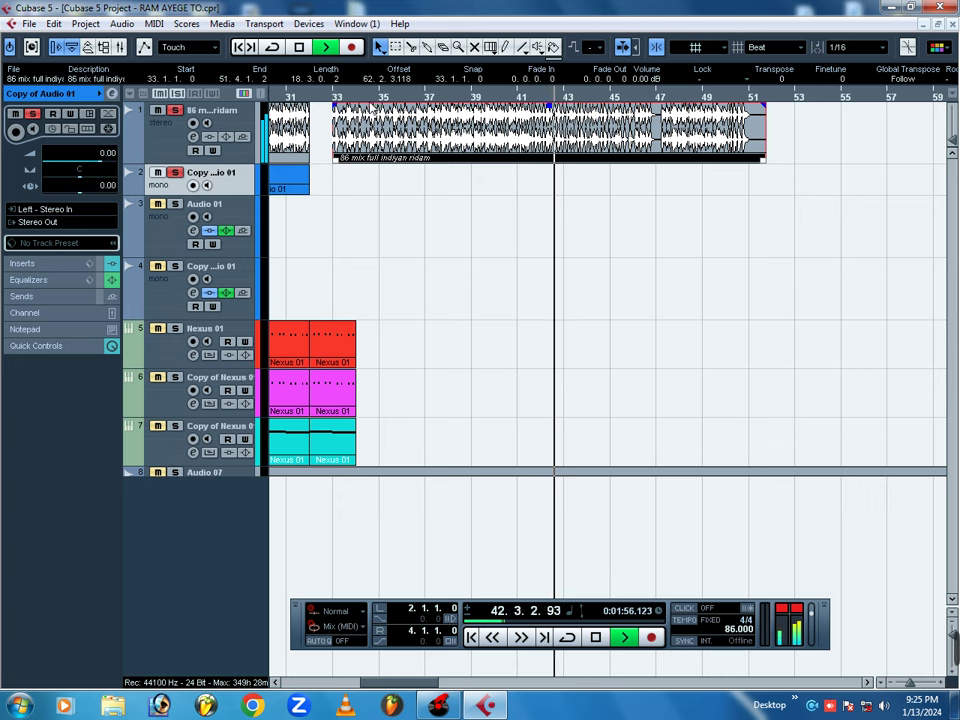
Step: Move the remaining rhythm event to 32.1.1, directly against the end of the copied rhythm event
click(337, 100)
key(h)
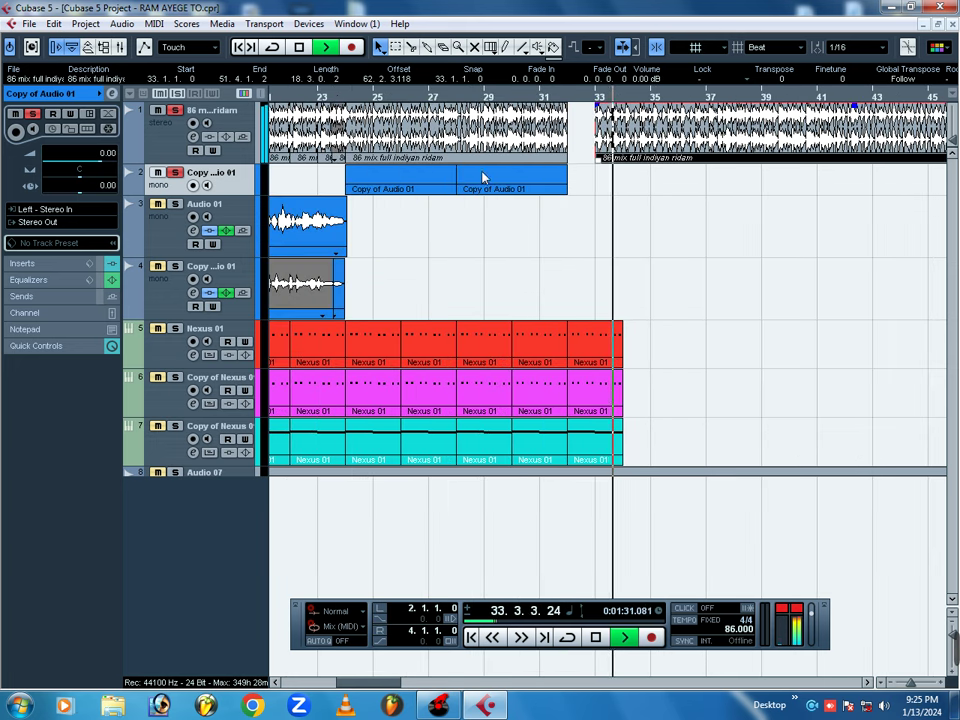
drag(586, 146, 485, 146)
Step: Play the join between the two rhythm events from about bar 31, stop, and return the cursor to 31.2.1
click(410, 98)
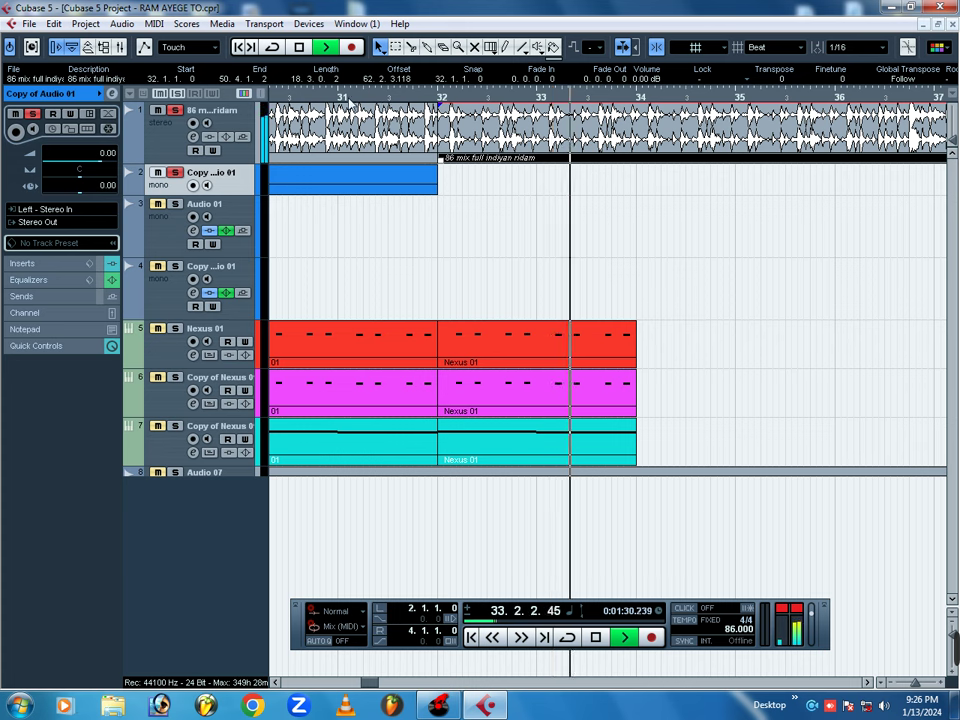
click(339, 97)
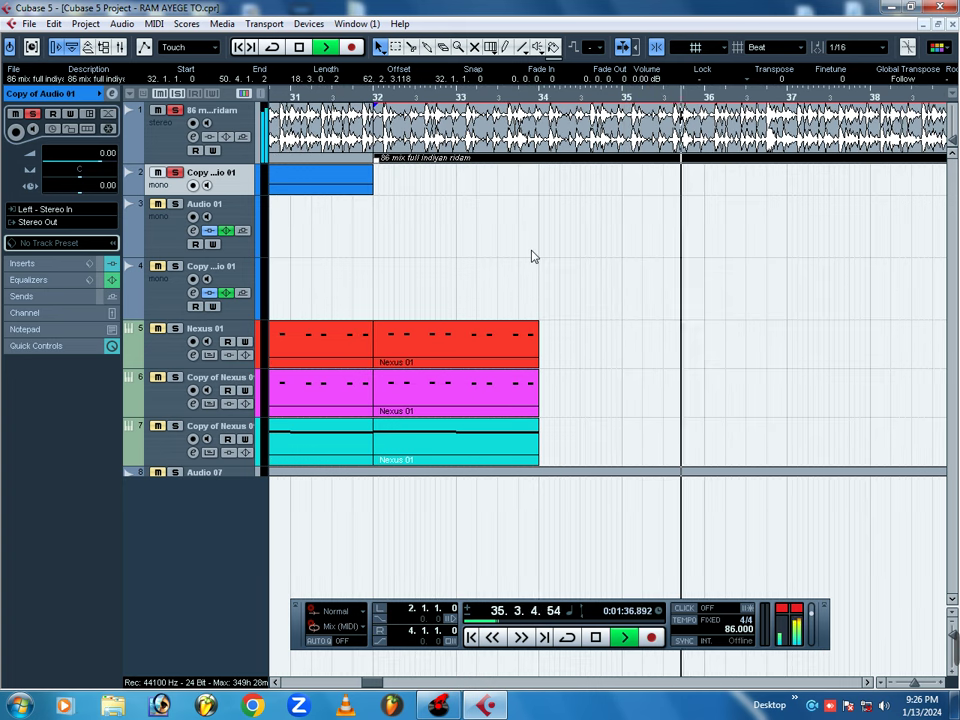
key(space)
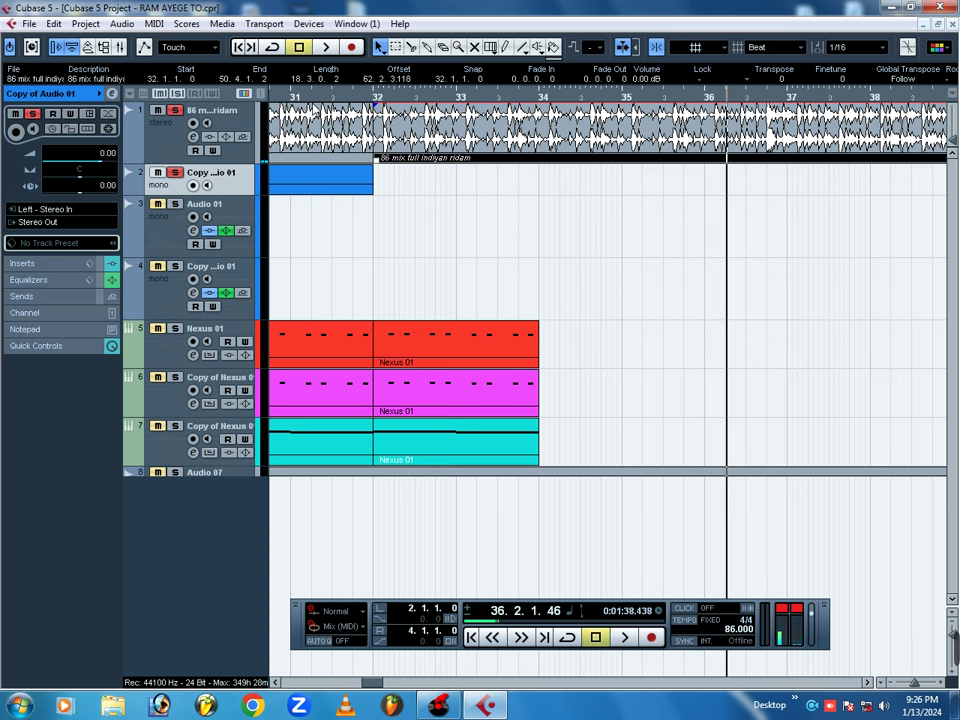
key(KP_0)
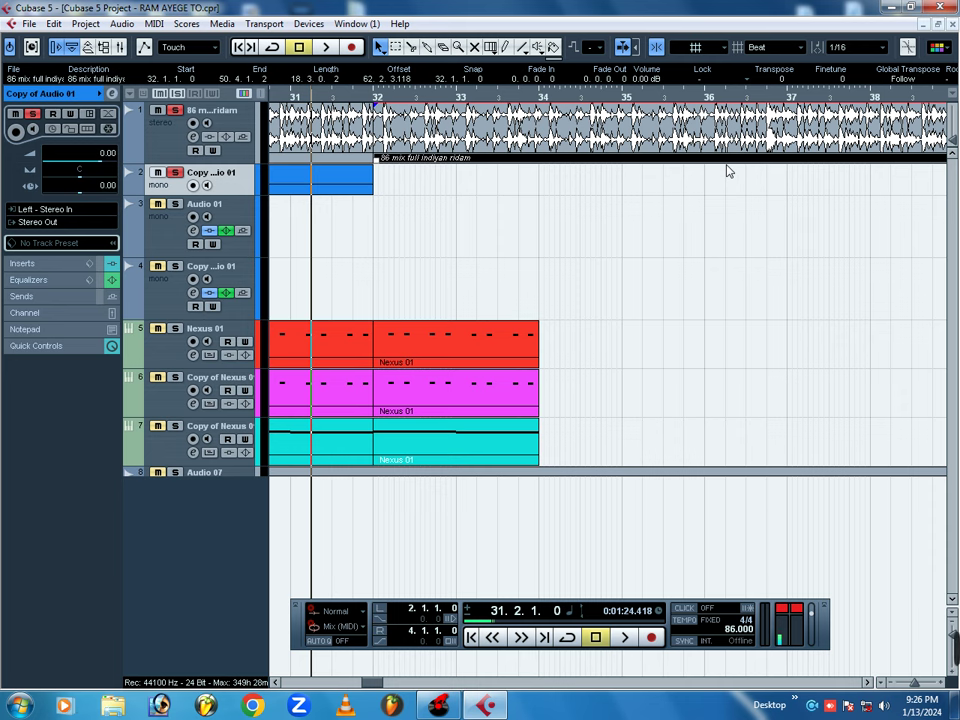
Step: Try the quantize value 1/32 and restore 1/16
click(848, 47)
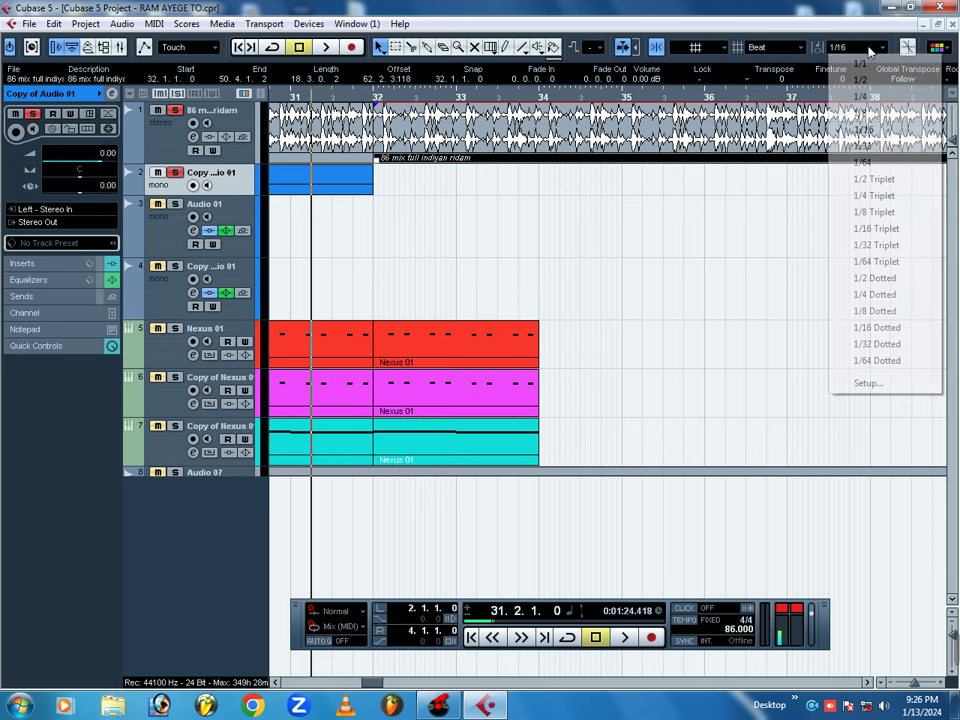
click(862, 146)
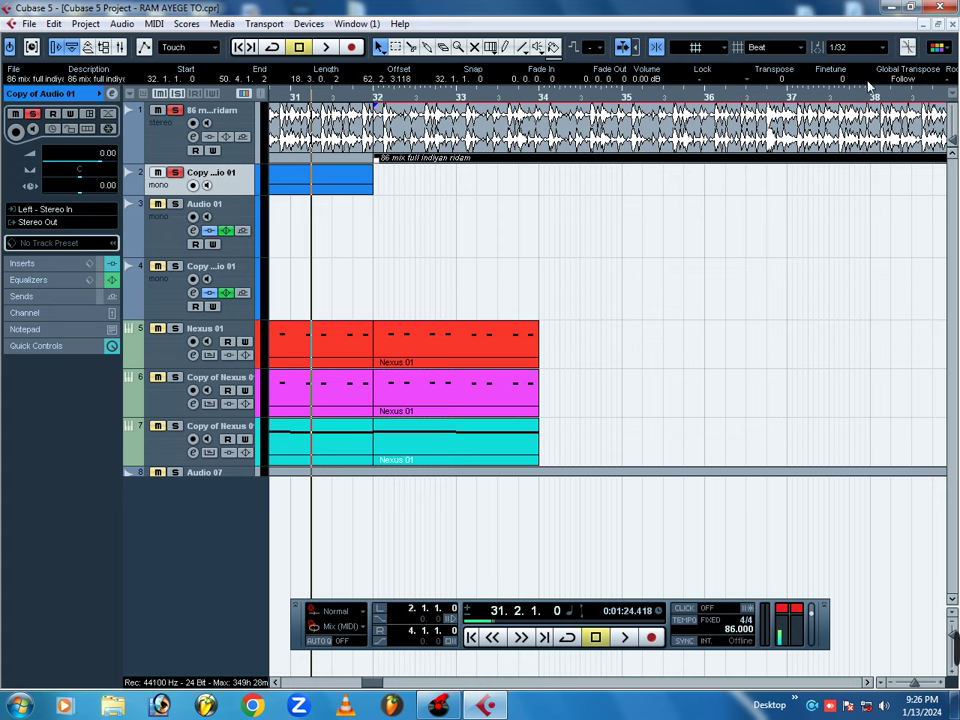
click(871, 50)
click(865, 130)
Step: Place the playback cursor at 31.4.1 and examine the waveform around the rhythm join at bar 32 up close
click(362, 97)
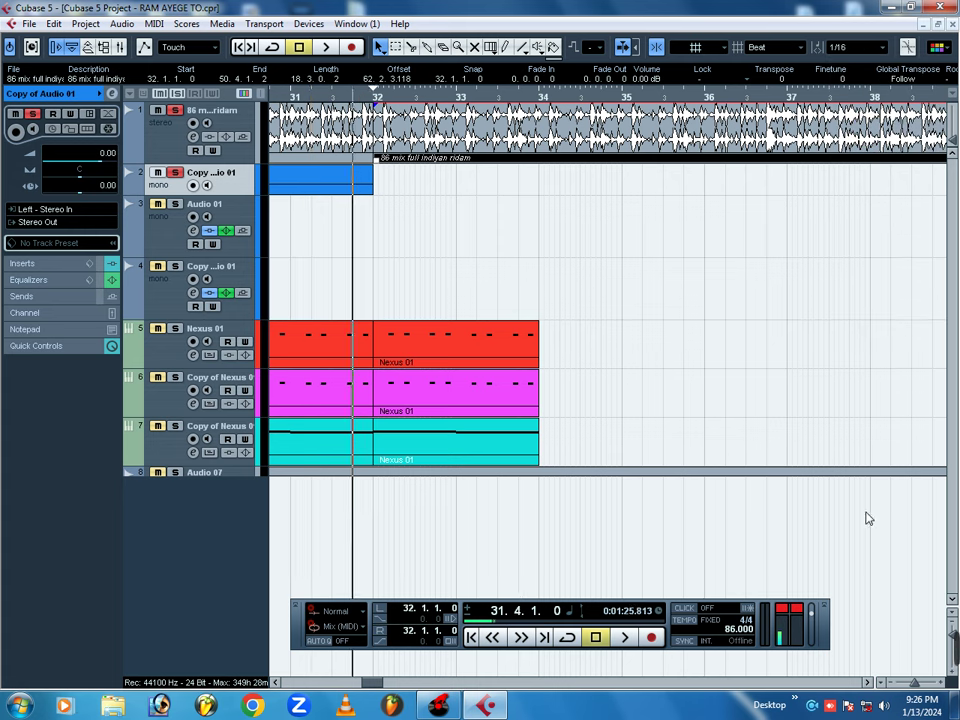
mouse_move(932, 658)
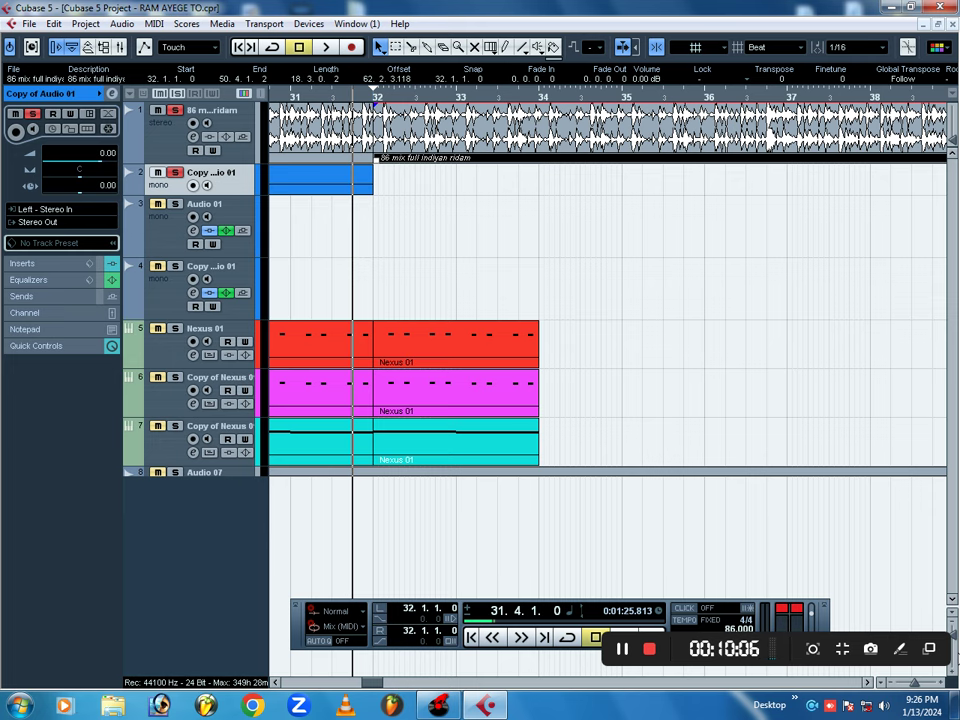
key(h)
key(h)
key(h)
key(h)
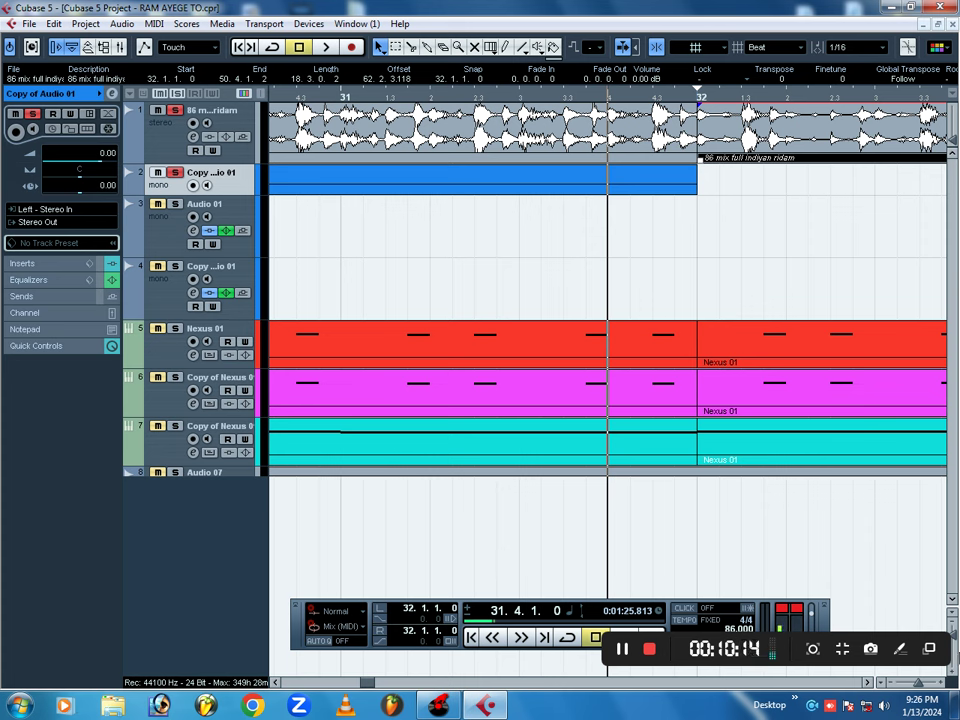
key(g)
key(g)
key(g)
key(g)
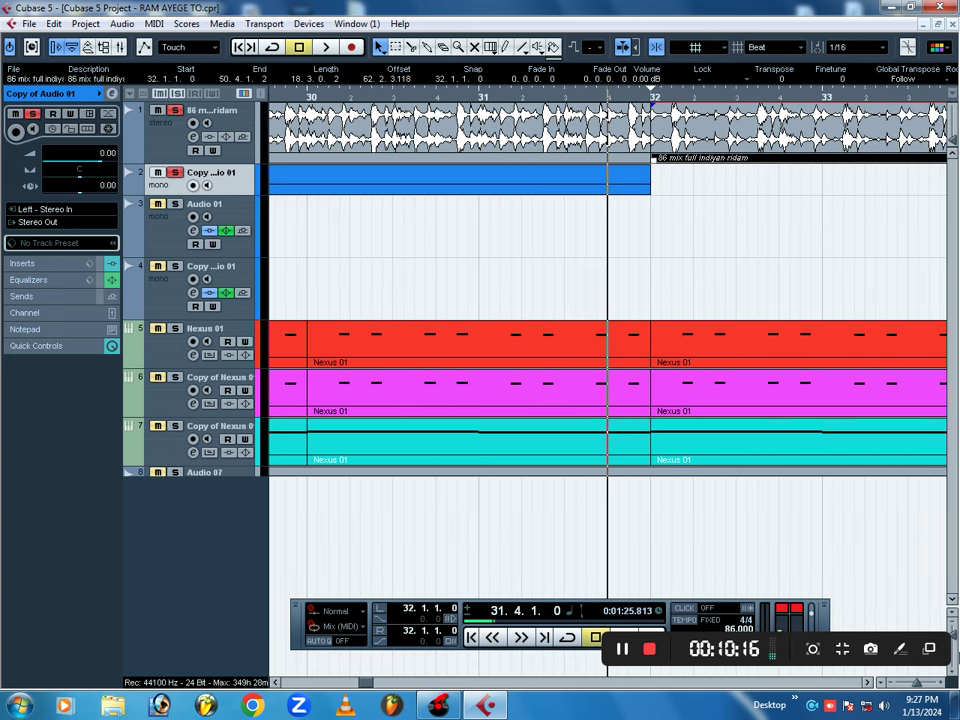
key(g)
key(g)
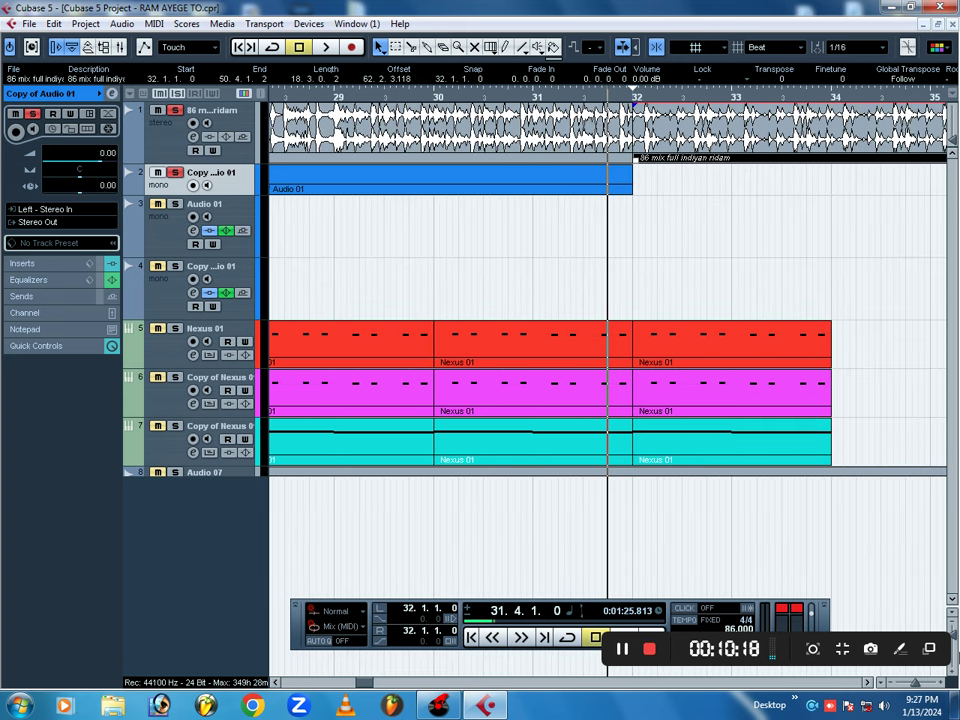